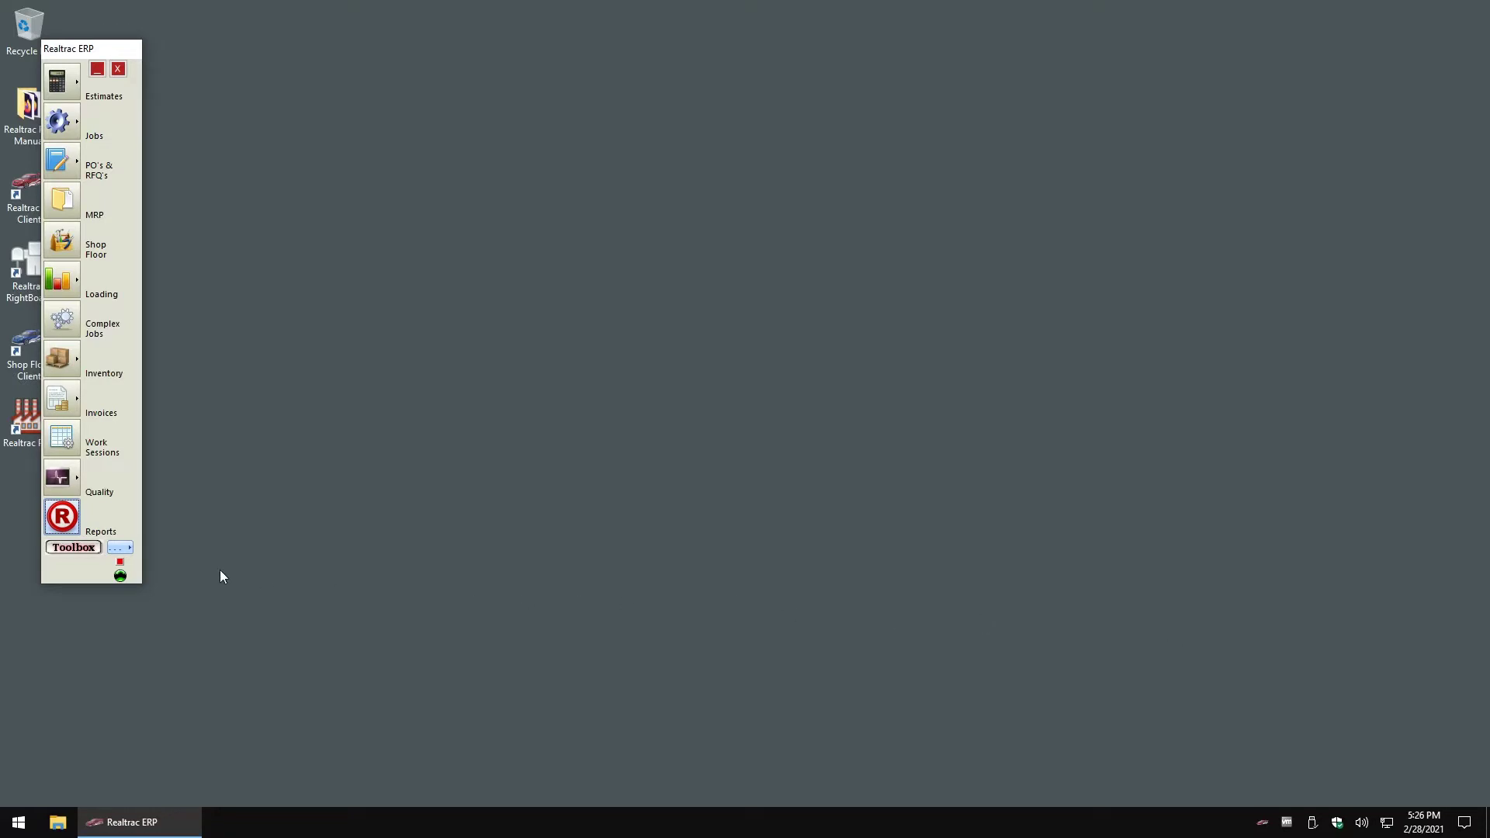
# Step: Open the Report Center's reports page and view the Job, Estimates and Invoice reports
pyautogui.click(63, 518)
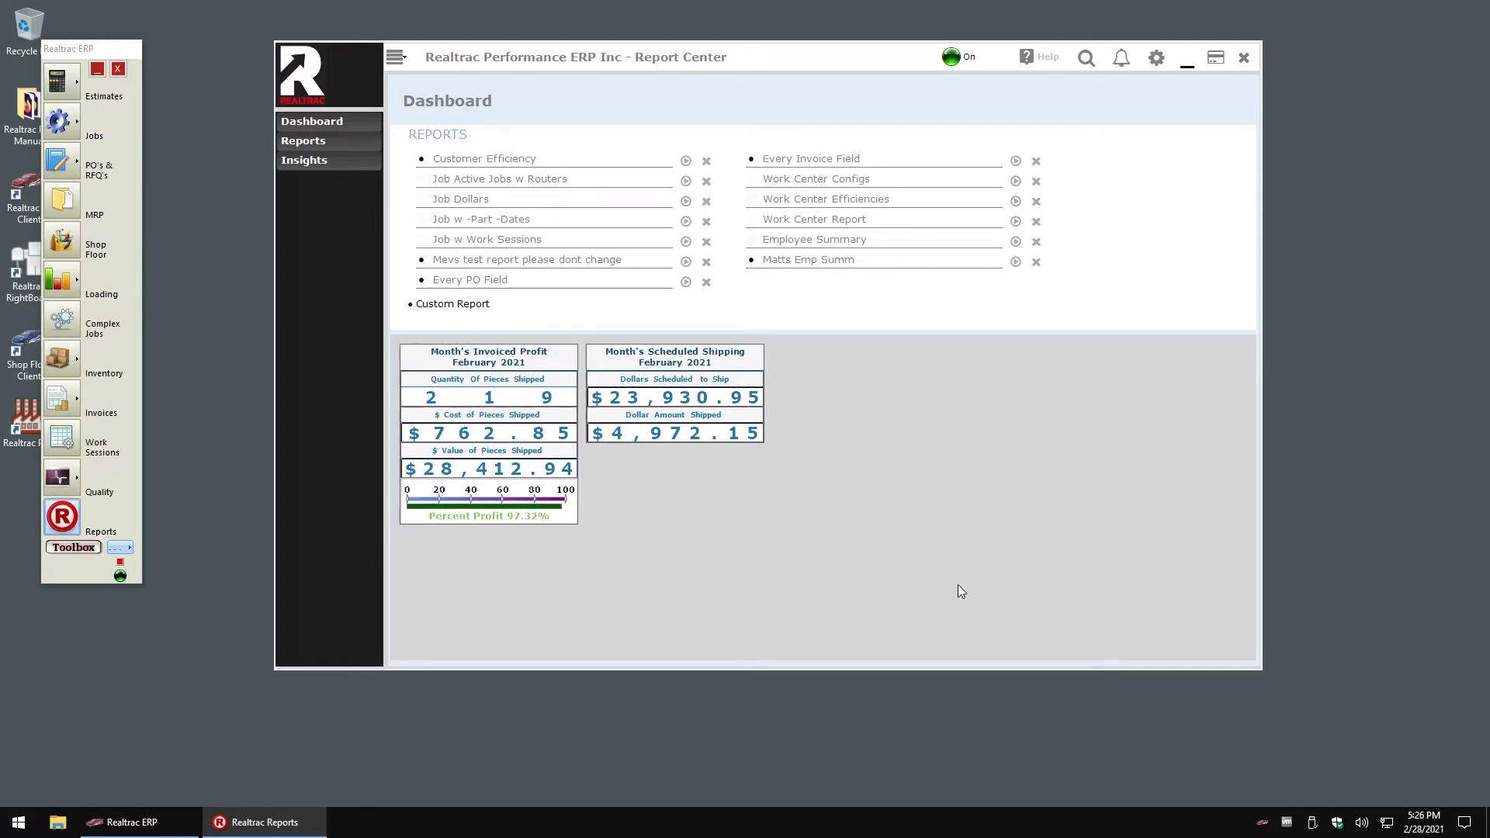
pyautogui.click(317, 143)
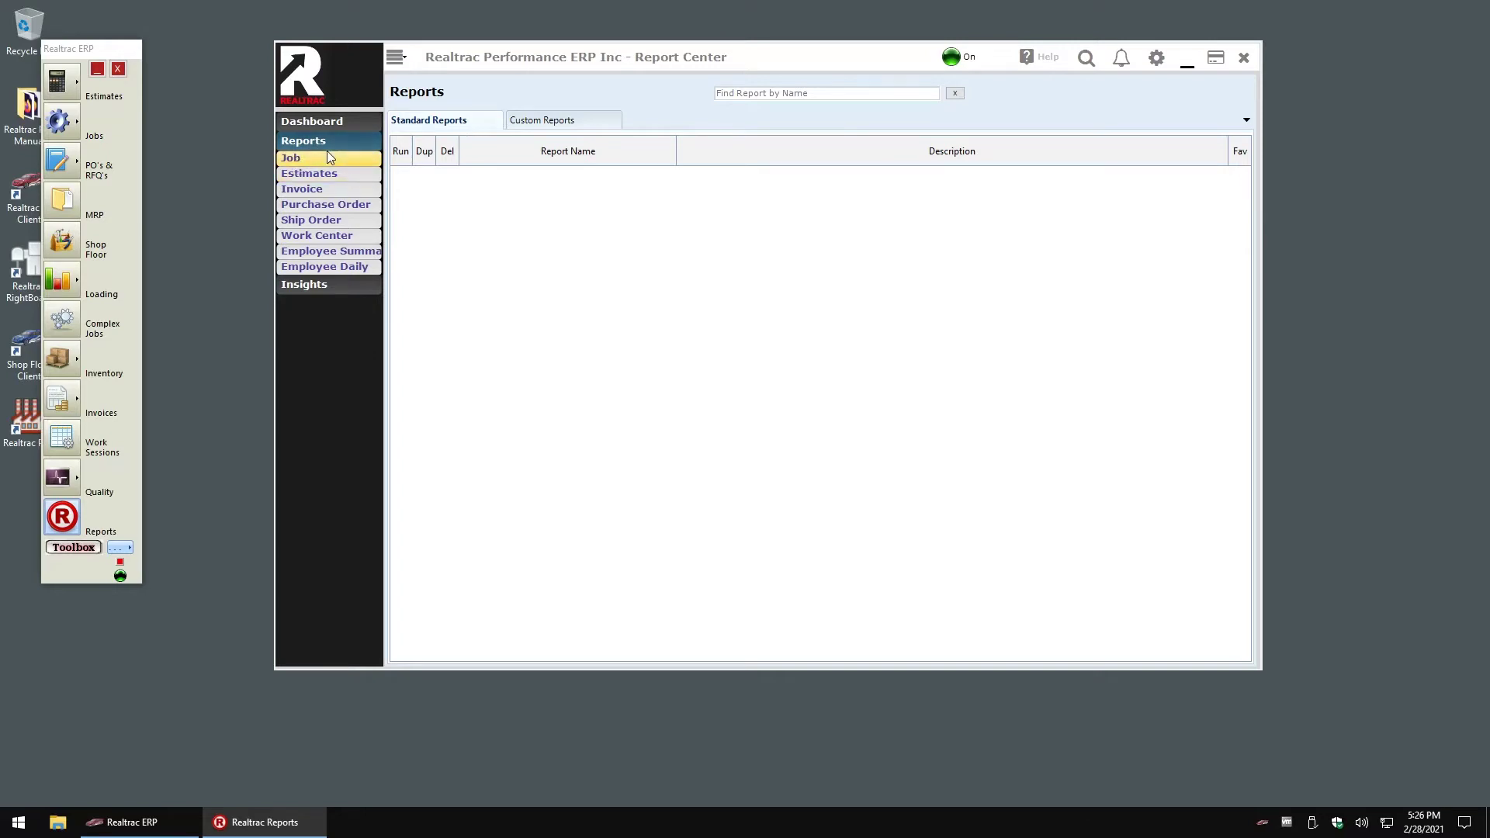
pyautogui.click(288, 160)
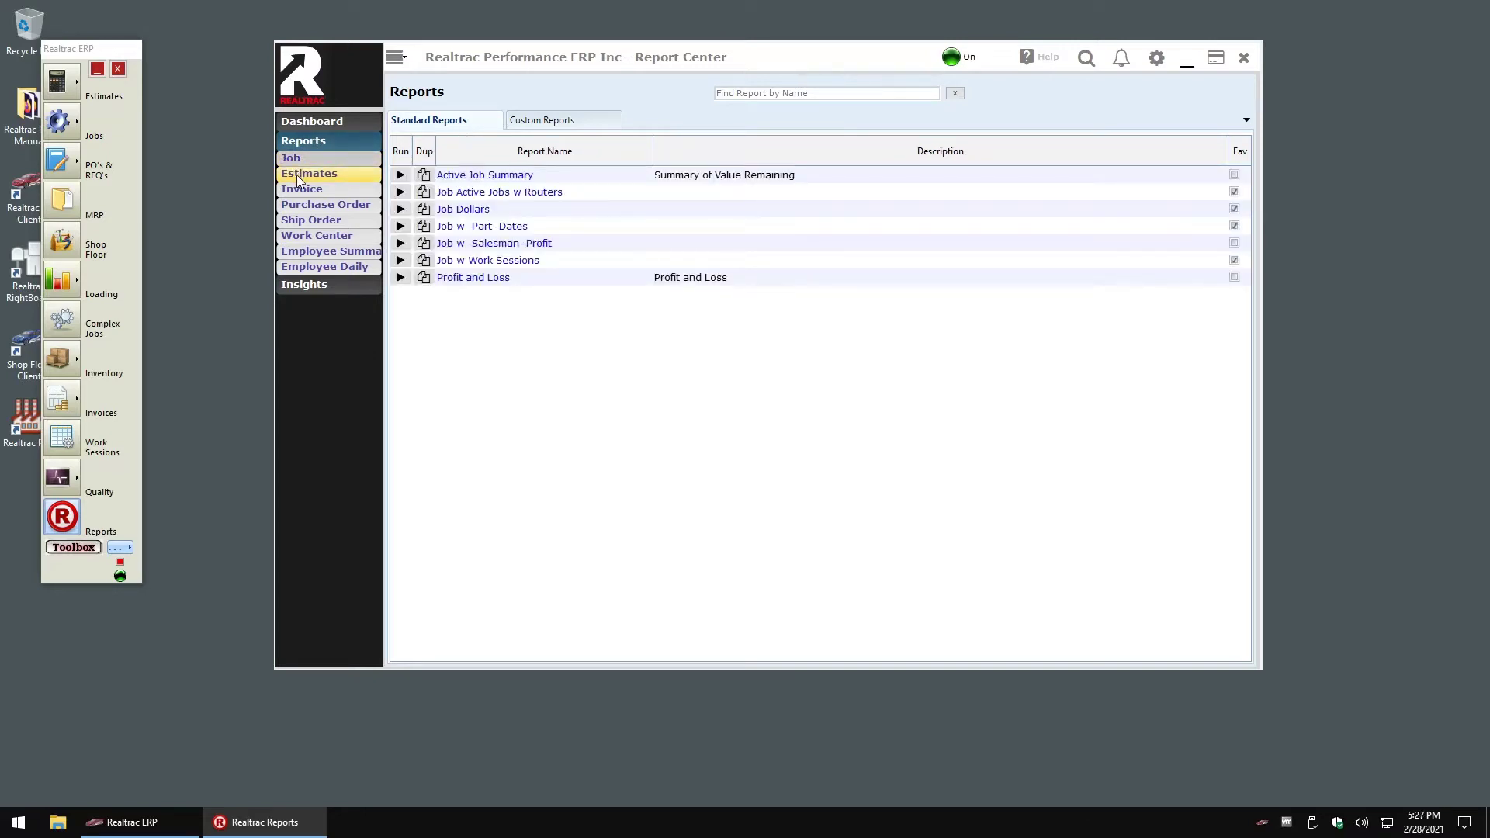
pyautogui.click(299, 178)
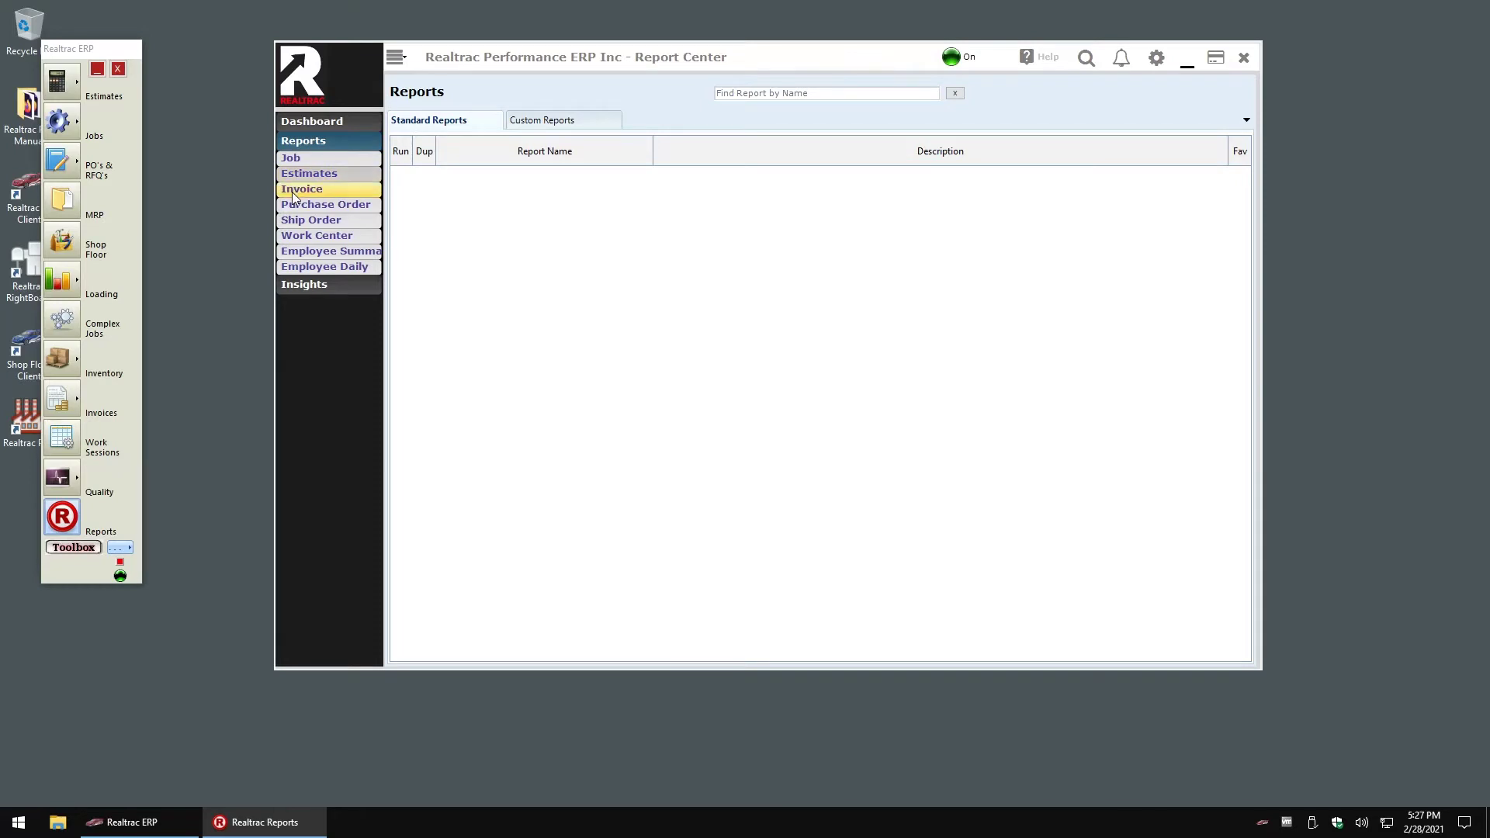
pyautogui.click(294, 194)
# Step: Check the custom Invoice reports, then list the Purchase Order, Ship Order and Work Center reports
pyautogui.click(567, 126)
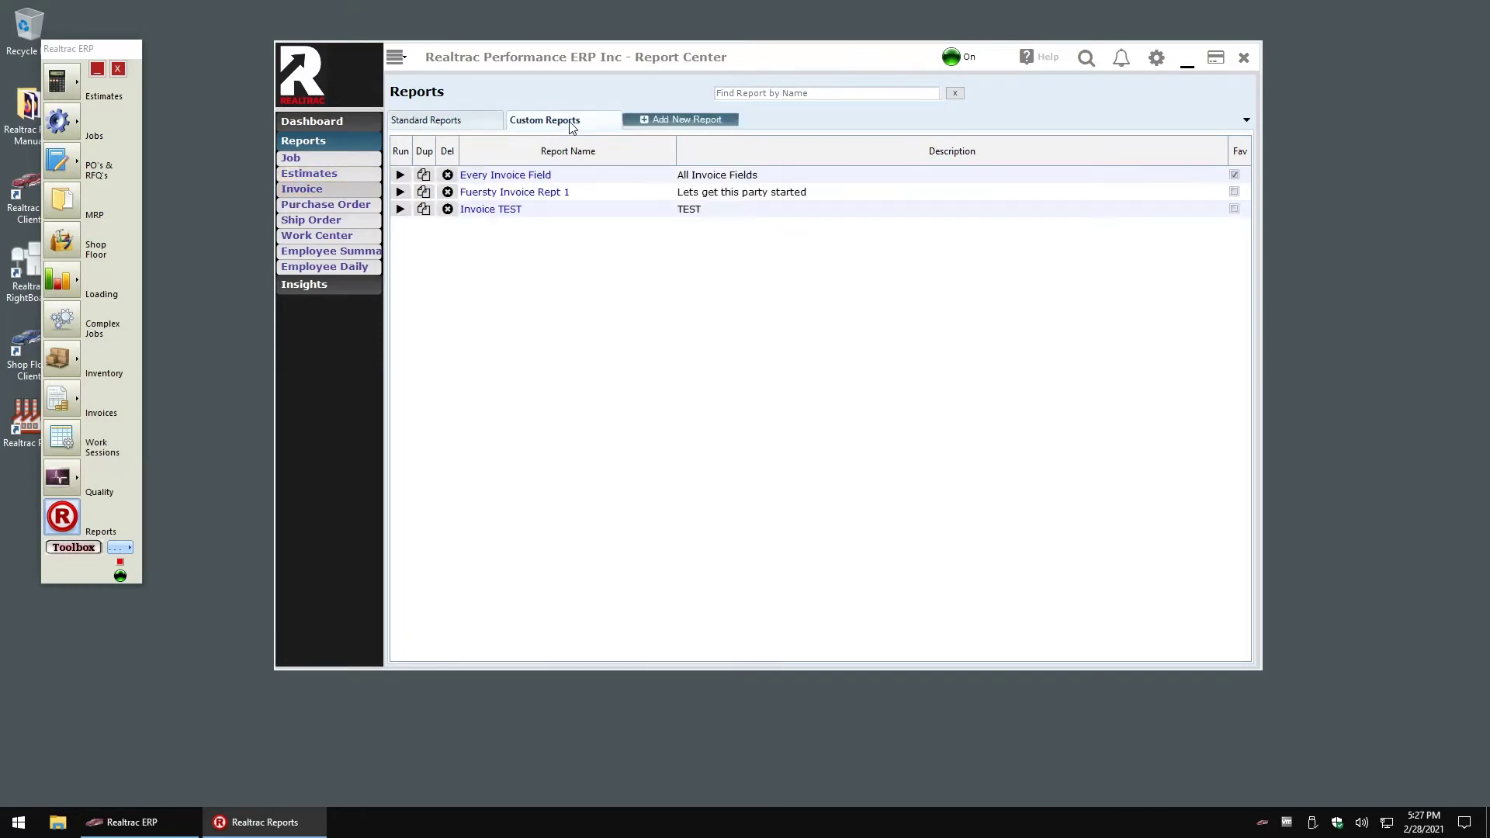
pyautogui.click(458, 126)
pyautogui.click(290, 206)
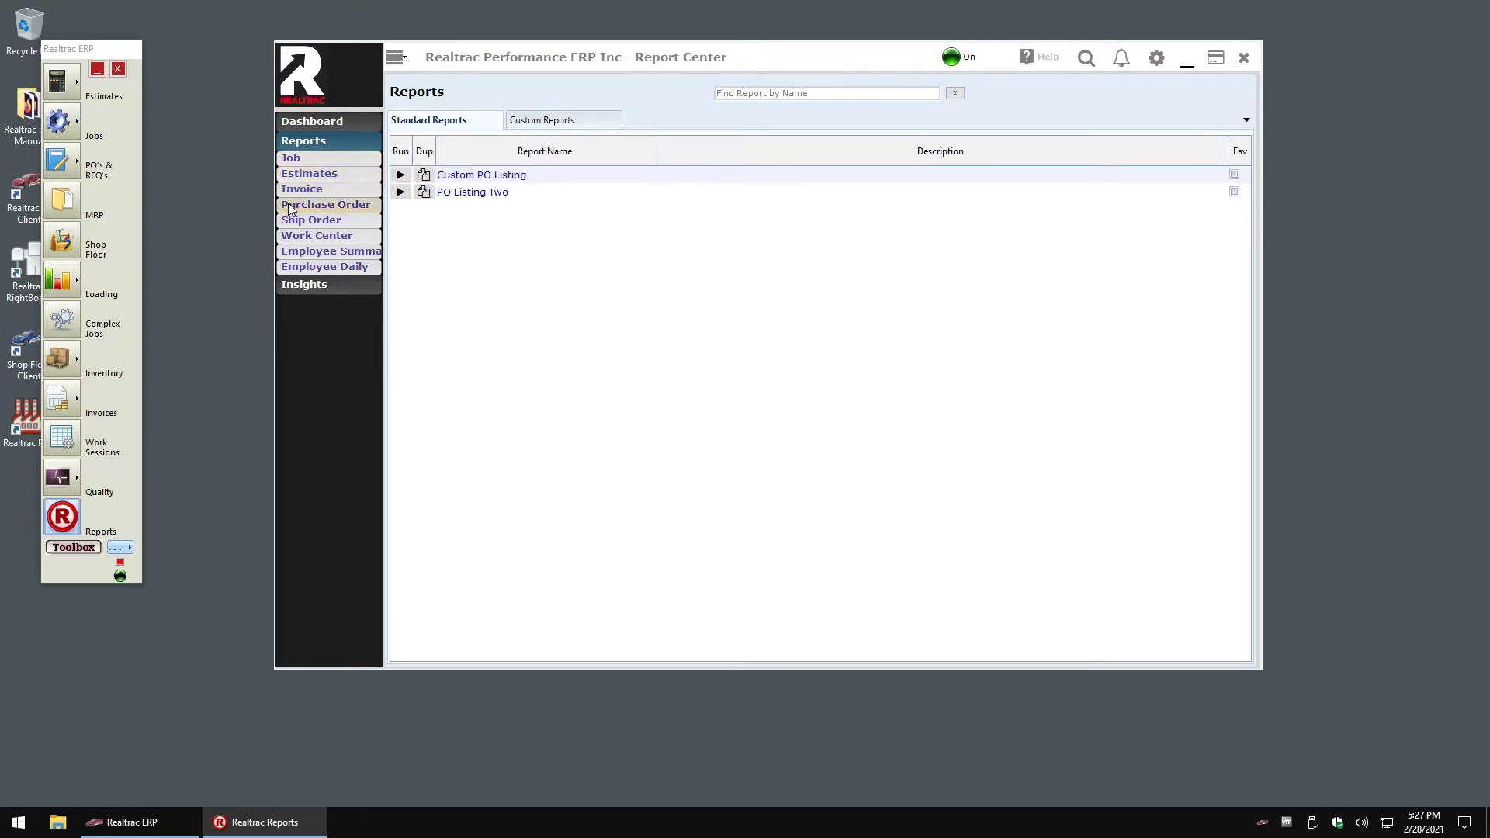
pyautogui.click(291, 223)
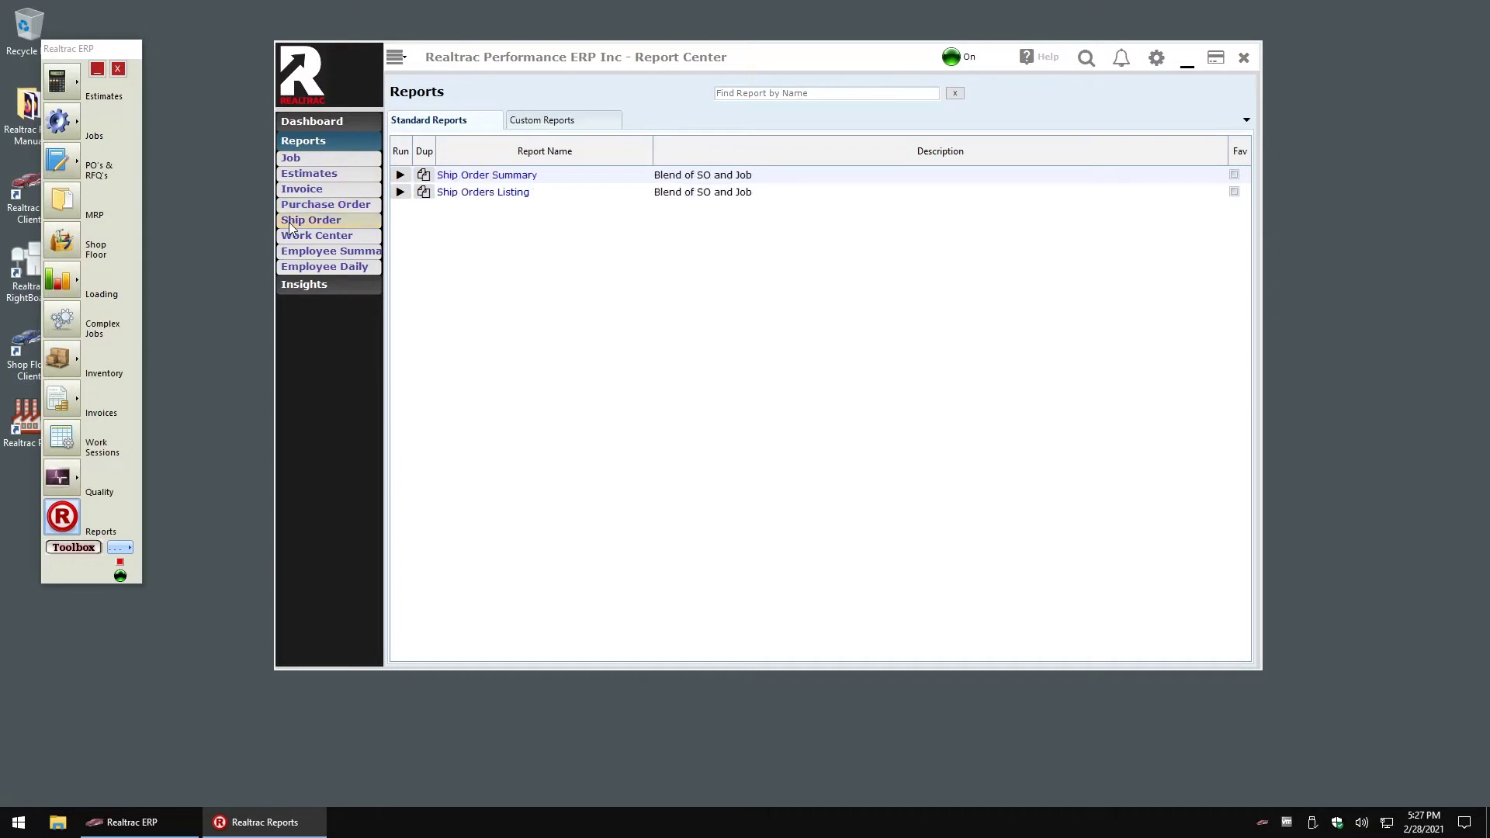
pyautogui.click(293, 237)
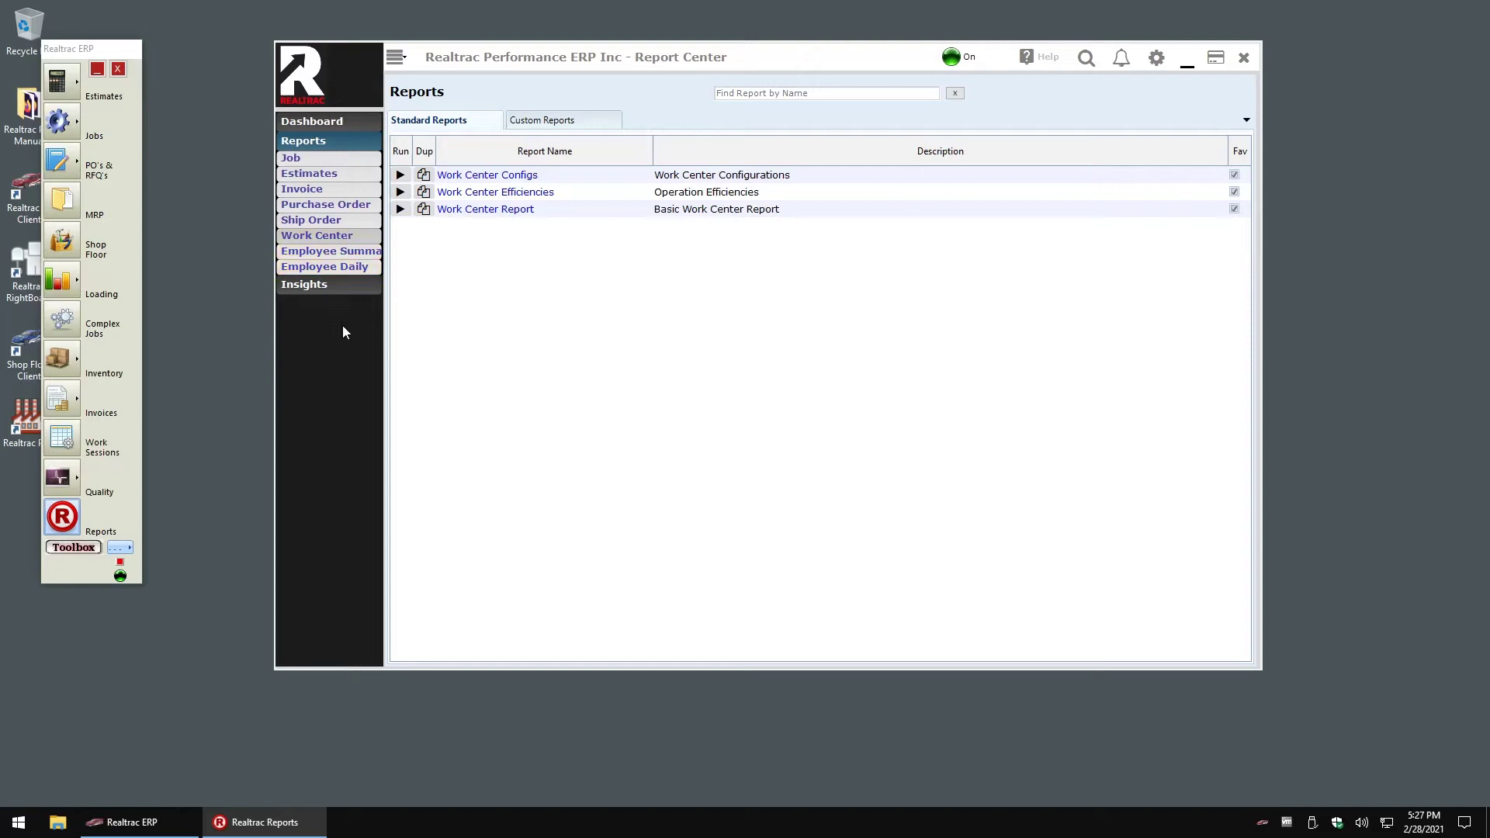
pyautogui.click(315, 287)
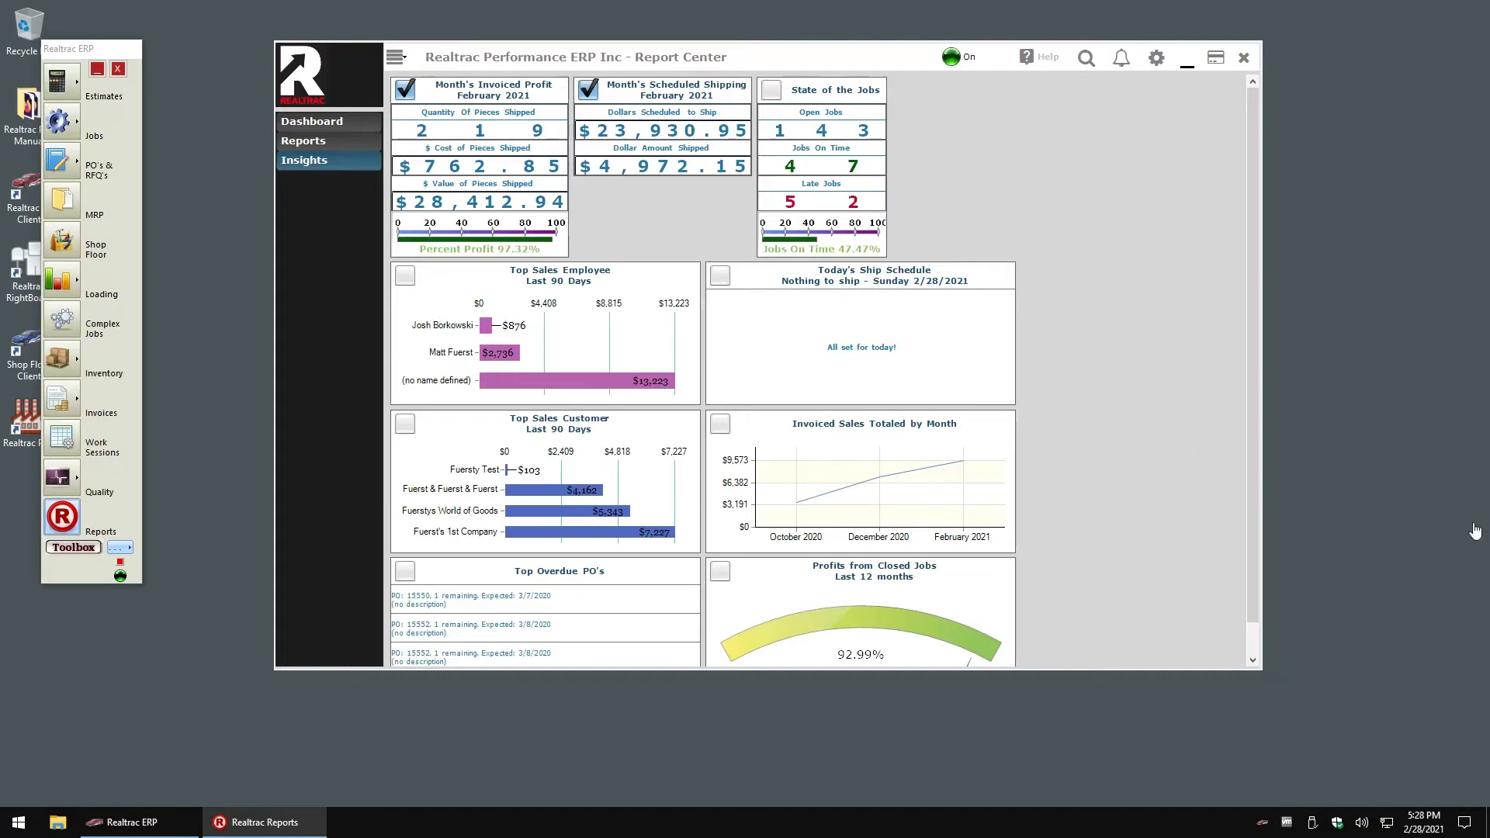
pyautogui.click(310, 148)
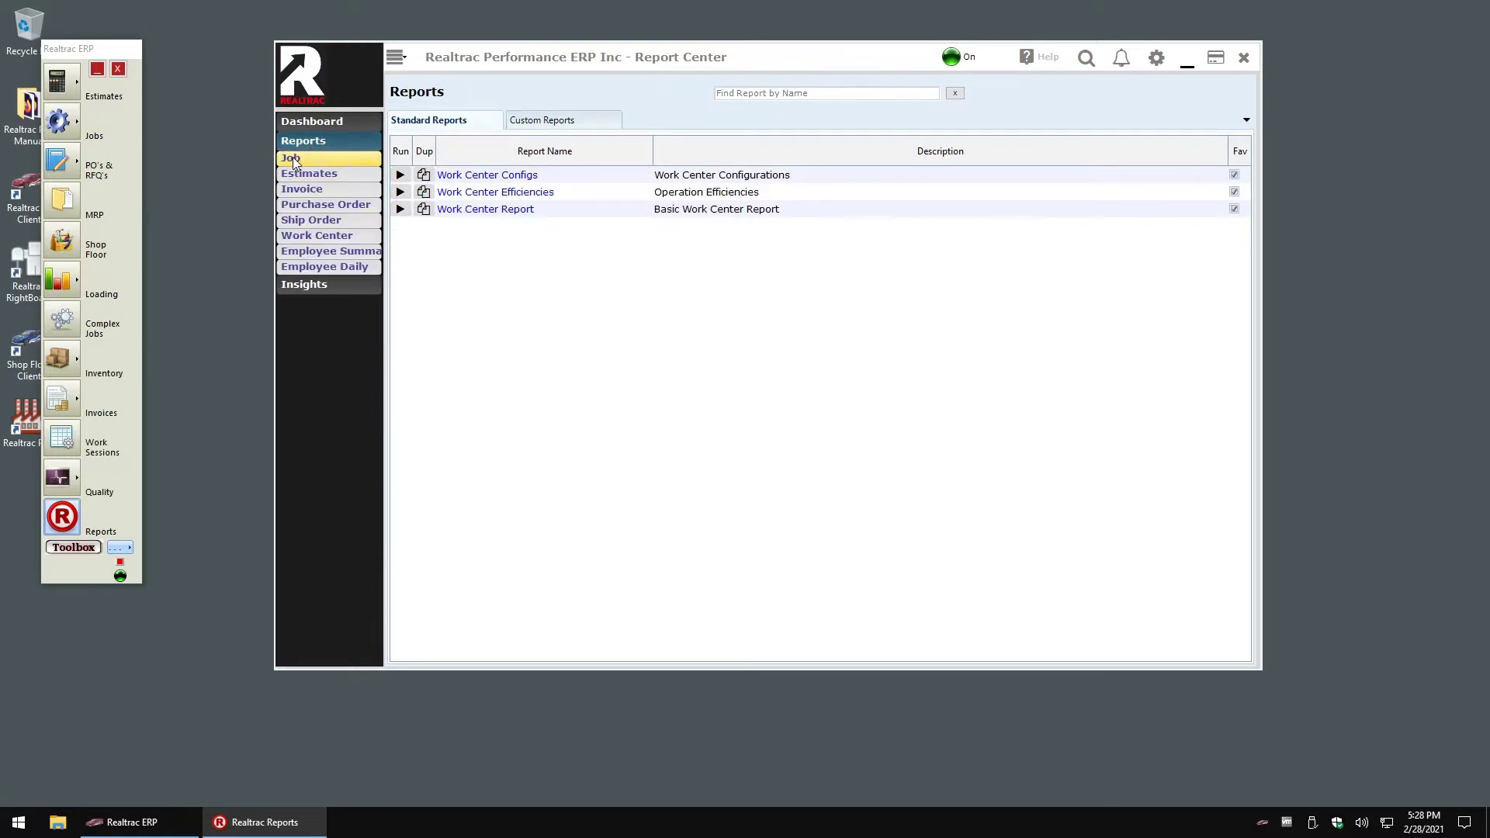
# Step: Browse the Job, Employee Summary and custom Job reports, then run the standard Job w Work Sessions report
pyautogui.click(293, 159)
pyautogui.click(311, 235)
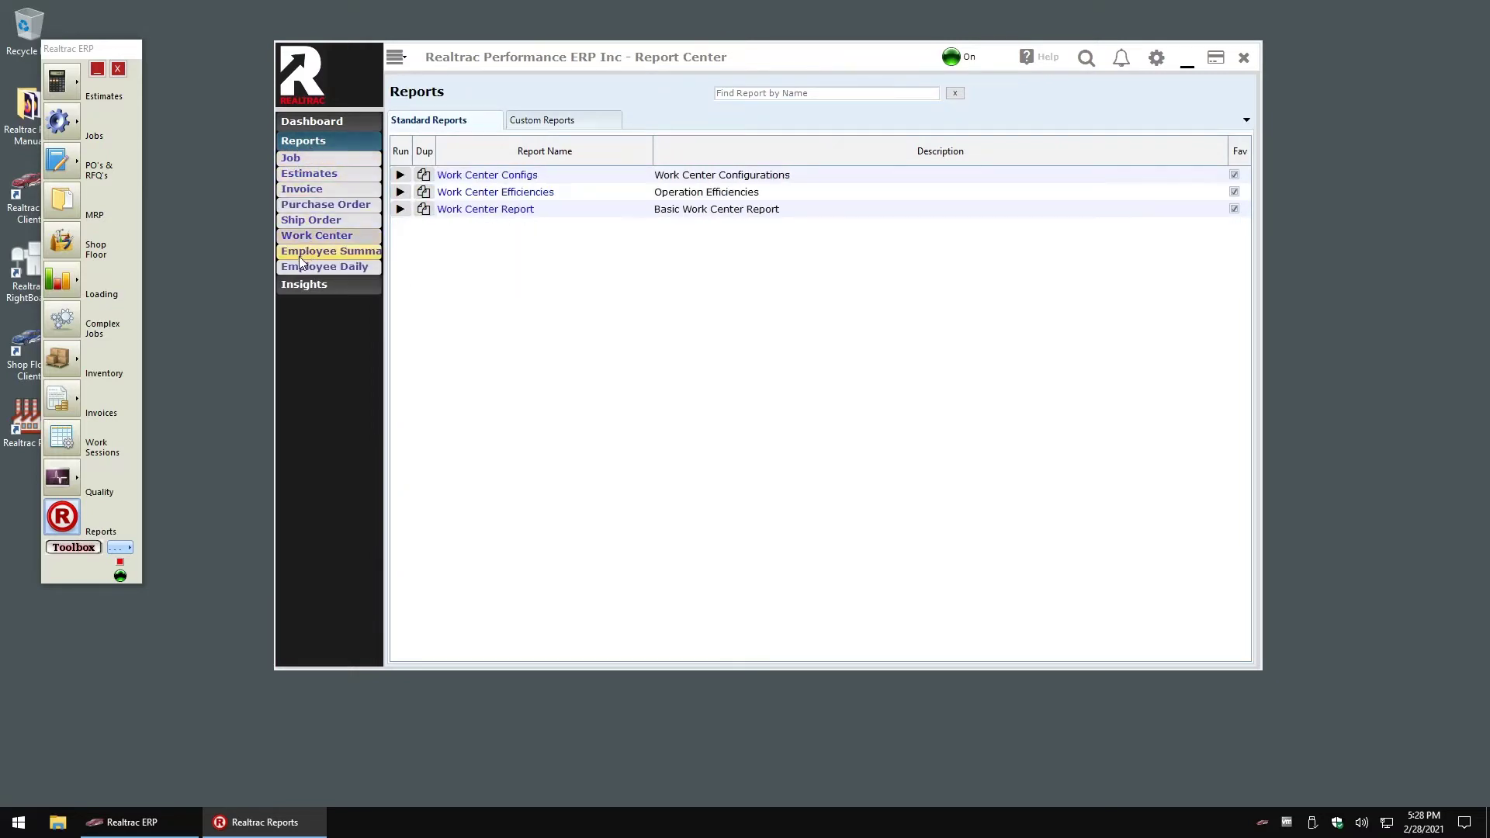
pyautogui.click(299, 253)
pyautogui.click(300, 160)
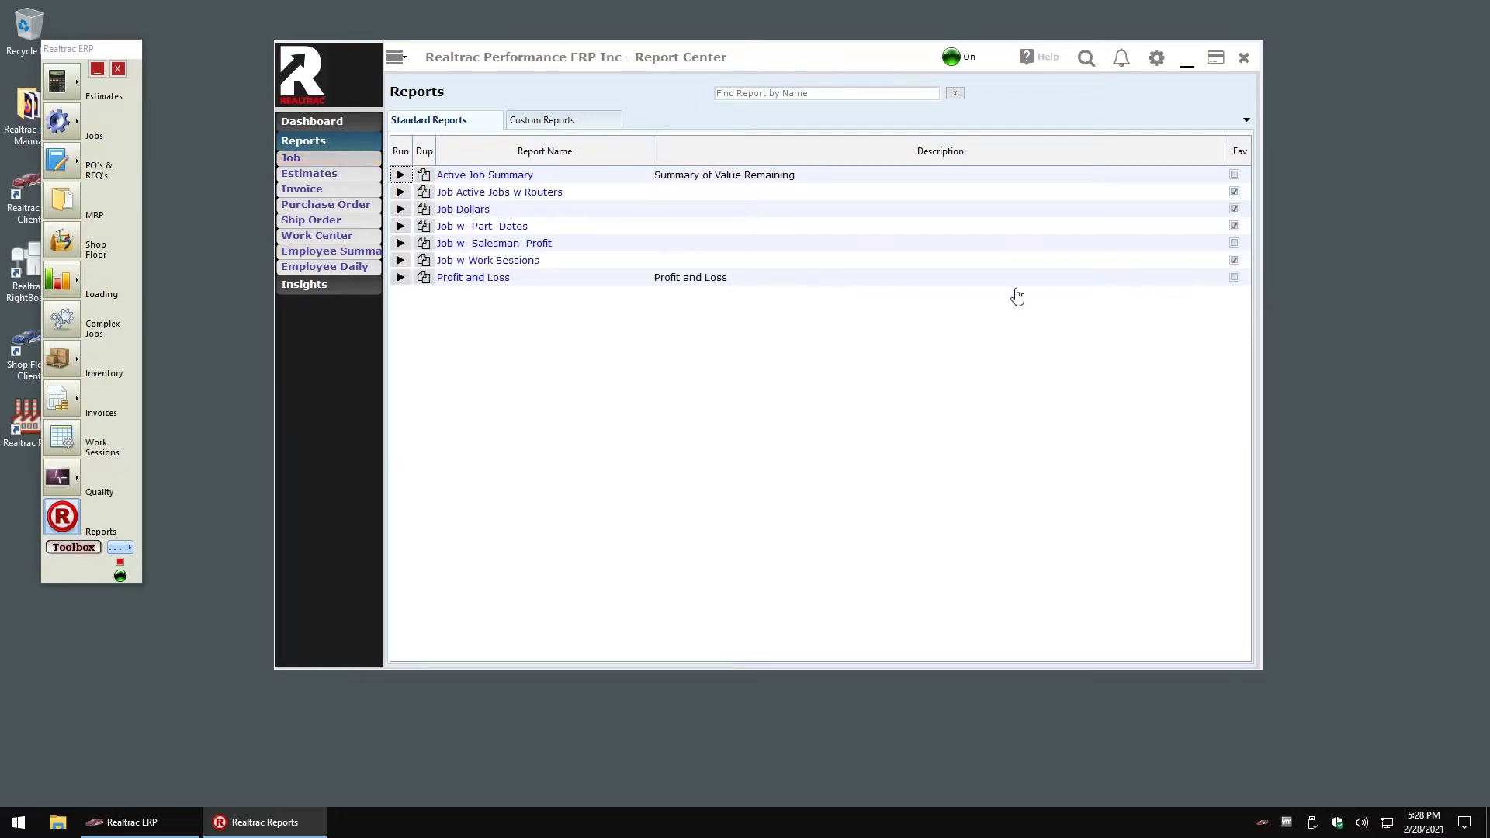
pyautogui.click(537, 124)
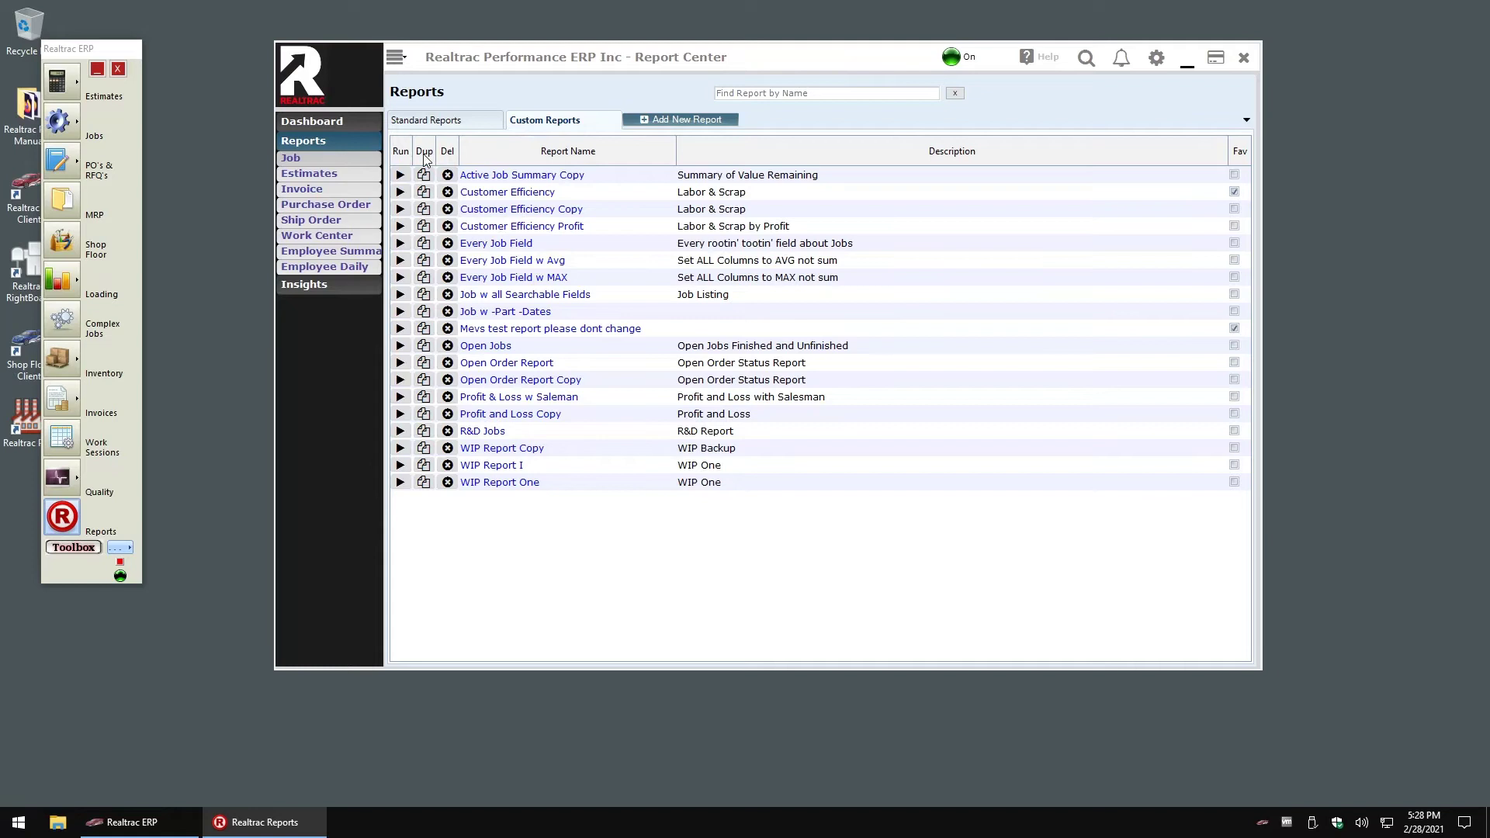
pyautogui.click(453, 122)
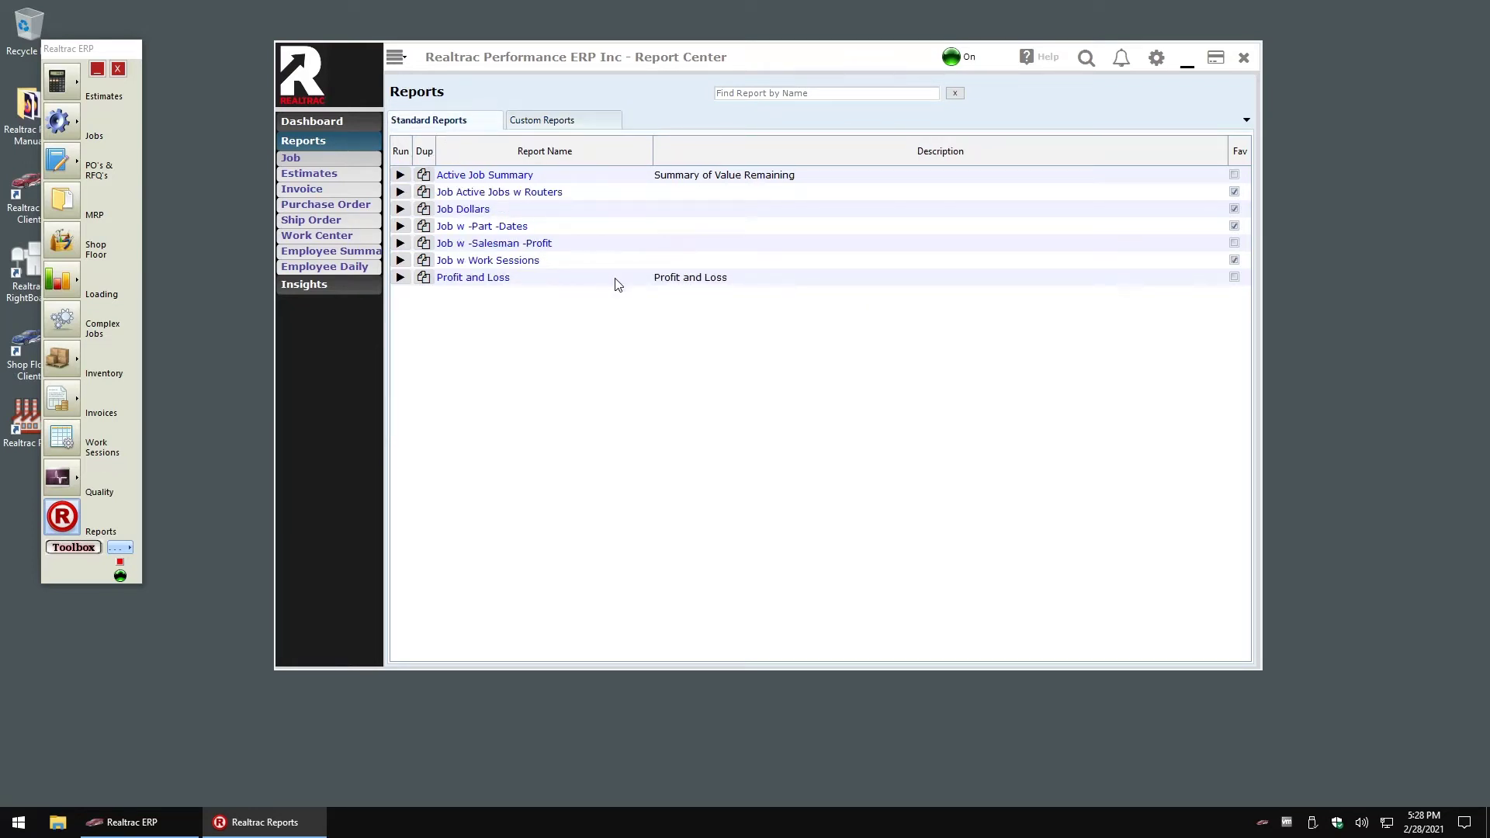
pyautogui.click(401, 261)
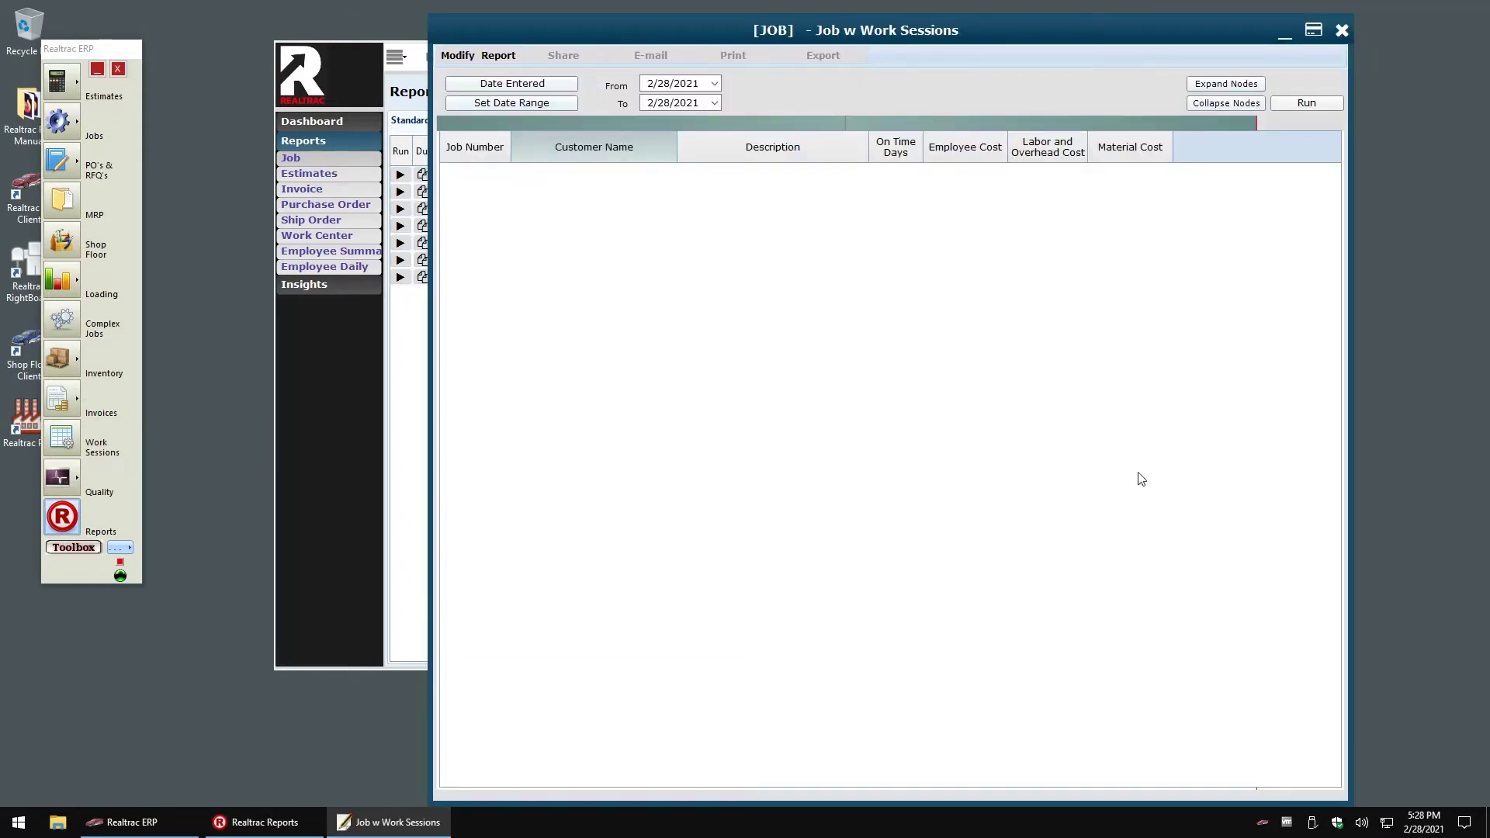
# Step: Run Job w Work Sessions filtered by Date Entered for This Year to Date
pyautogui.click(570, 84)
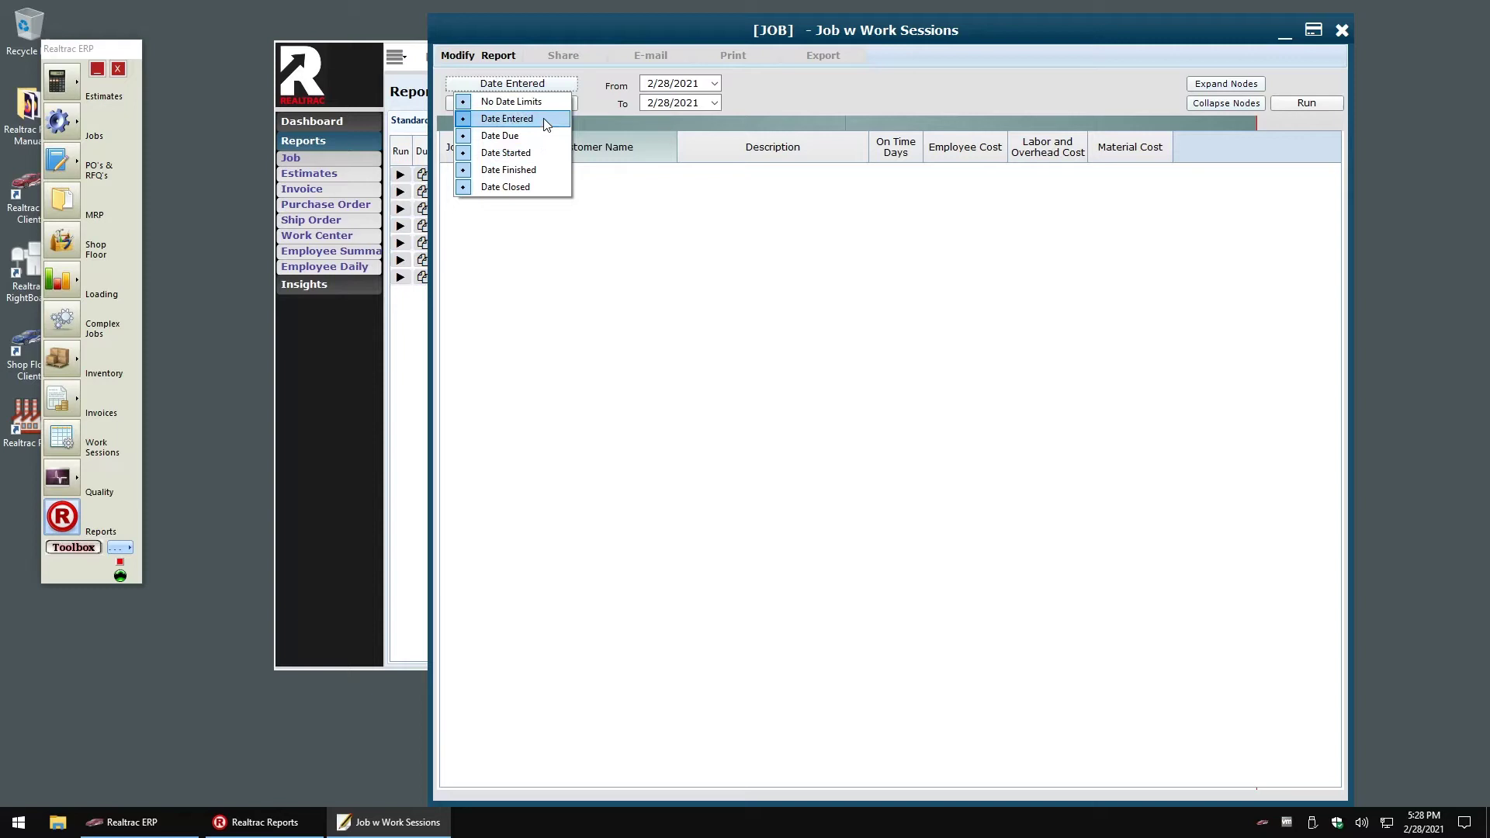
pyautogui.click(543, 118)
pyautogui.click(570, 103)
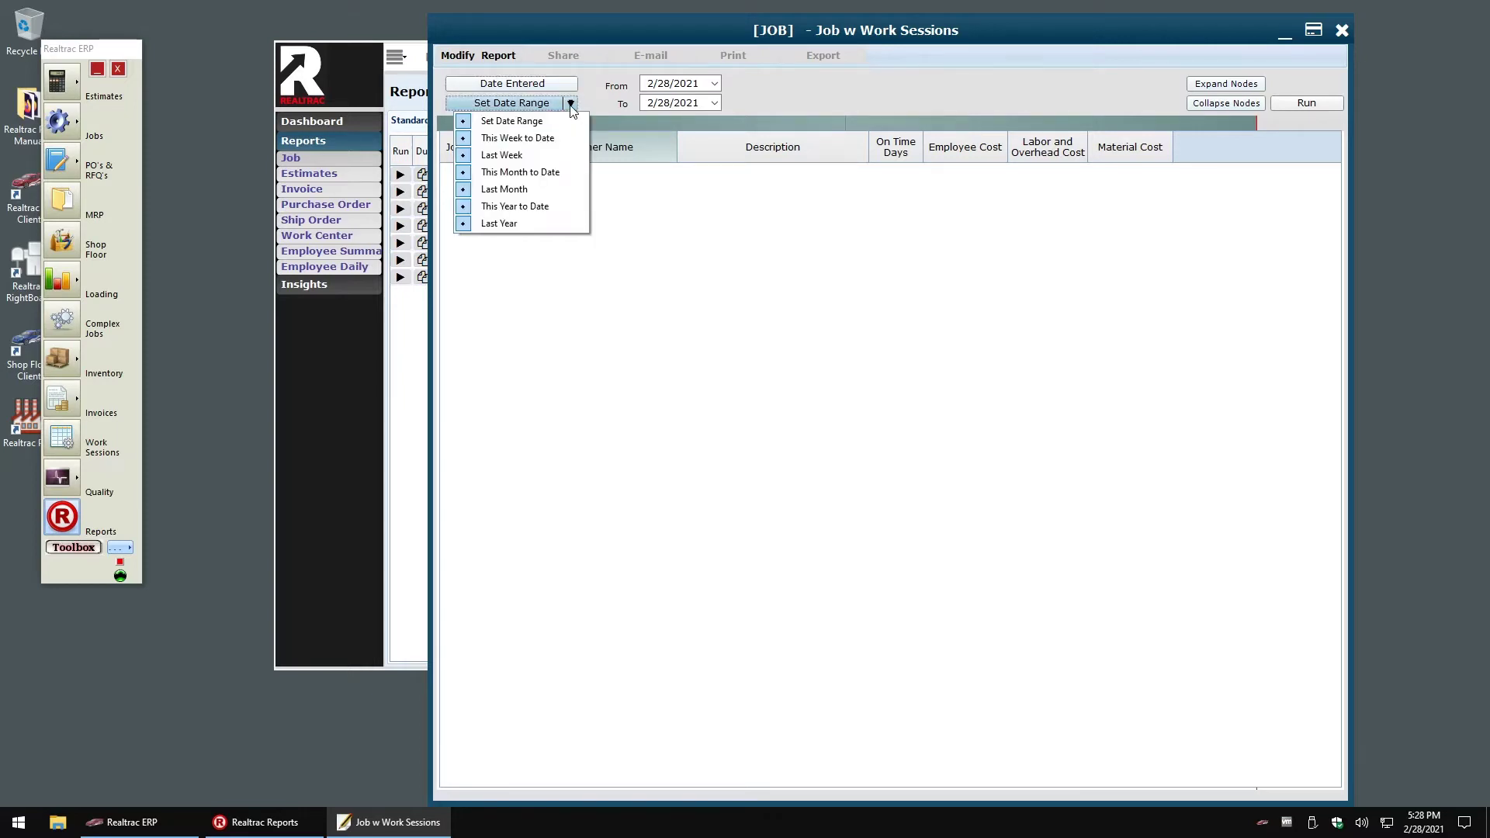
pyautogui.click(547, 206)
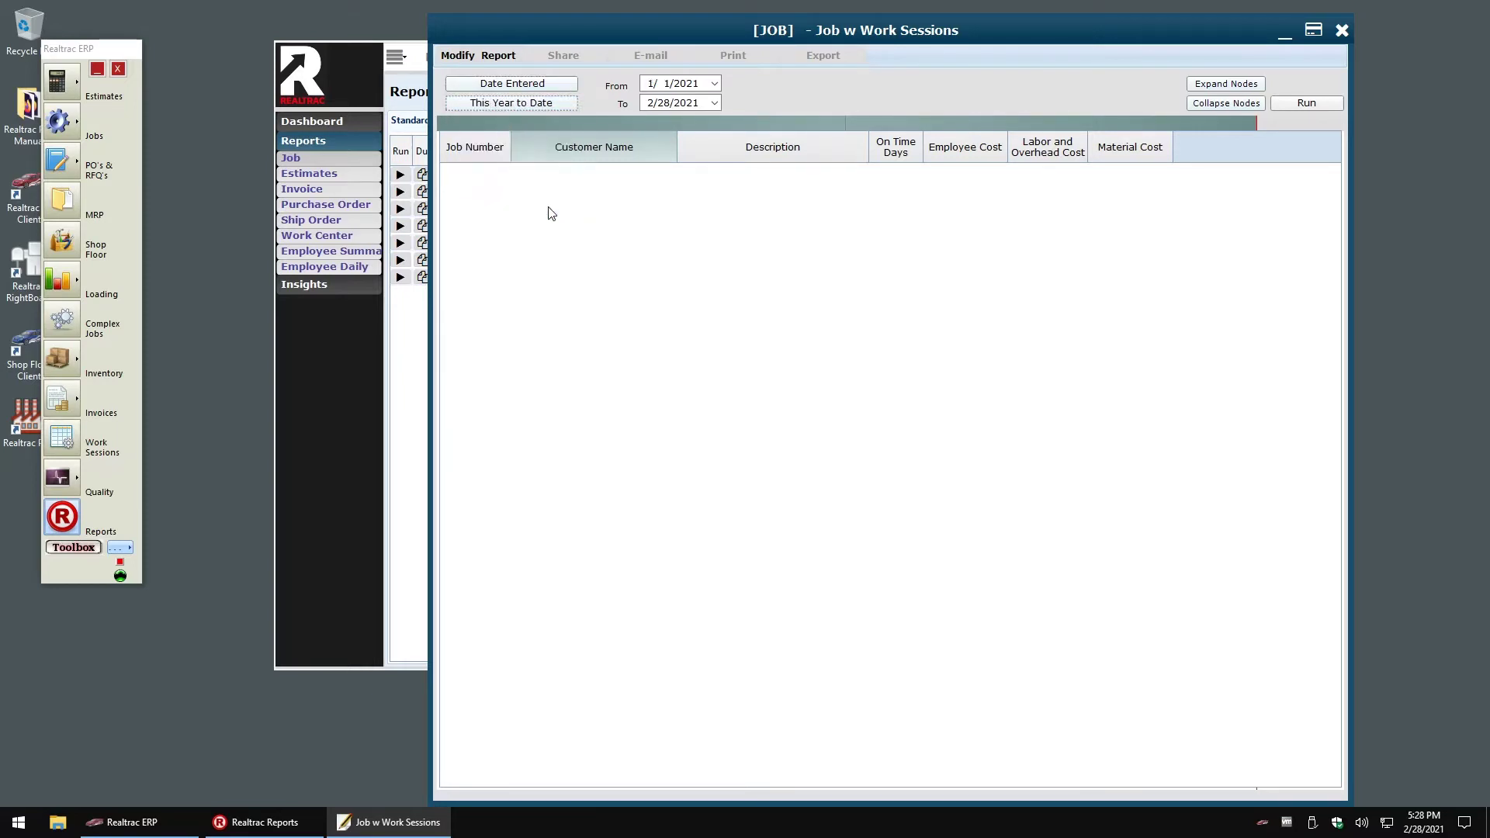
pyautogui.click(1306, 103)
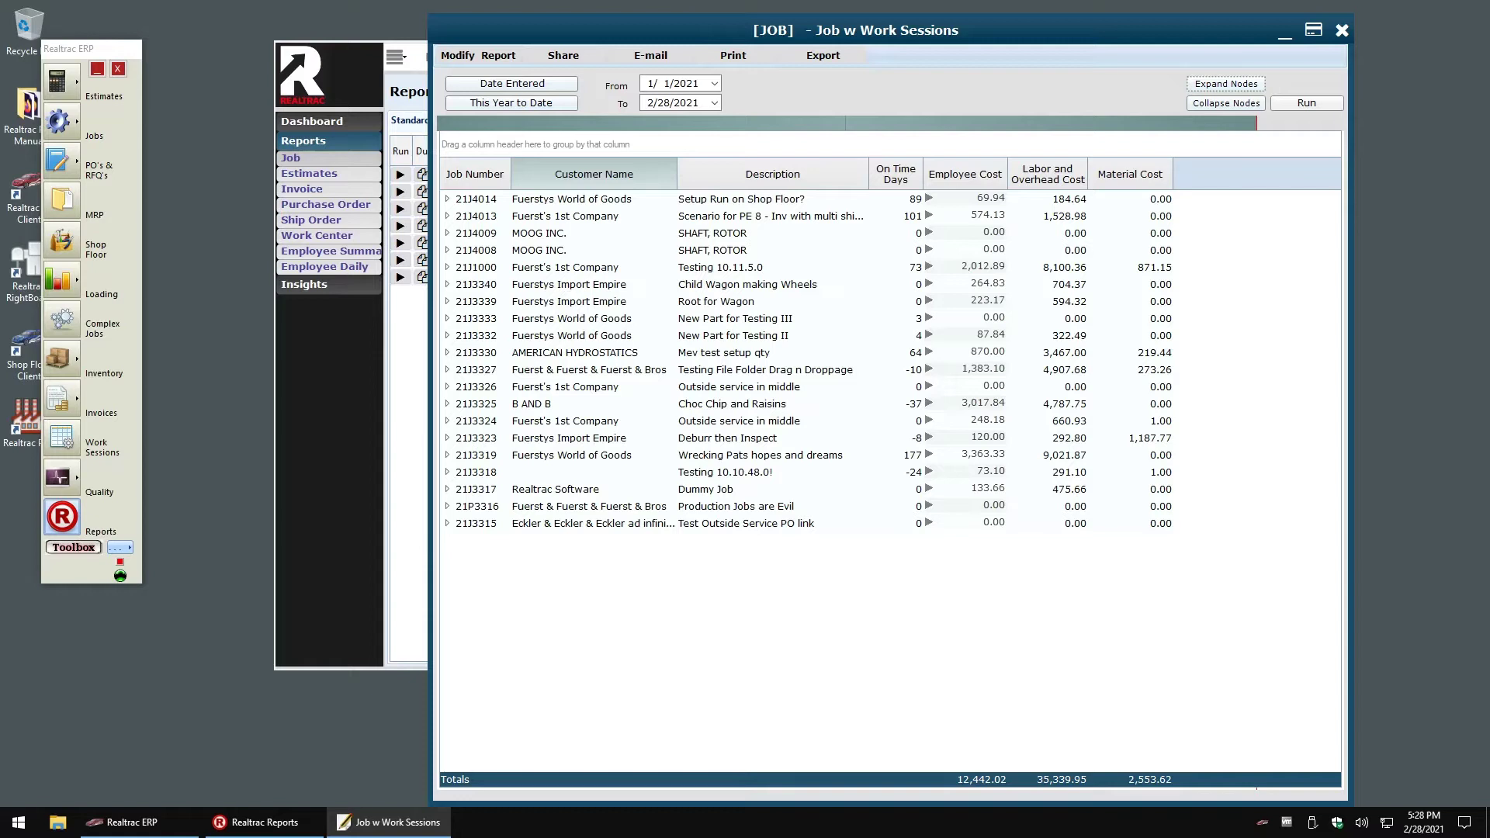
# Step: Expand and collapse work sessions for jobs 21J4014, 21J3317 and 21J3325, then expand and collapse all jobs
pyautogui.click(448, 200)
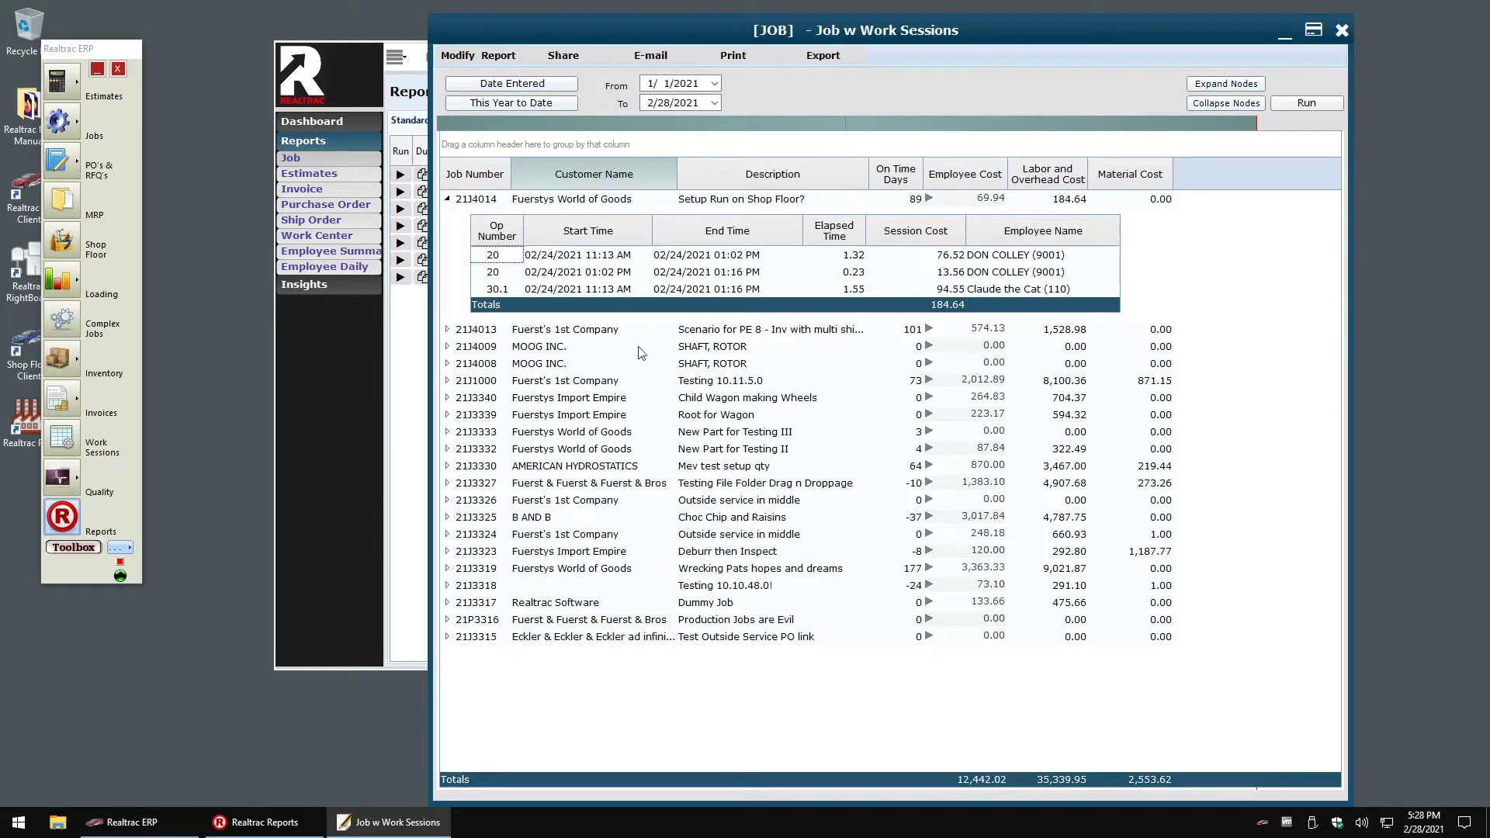
pyautogui.click(447, 603)
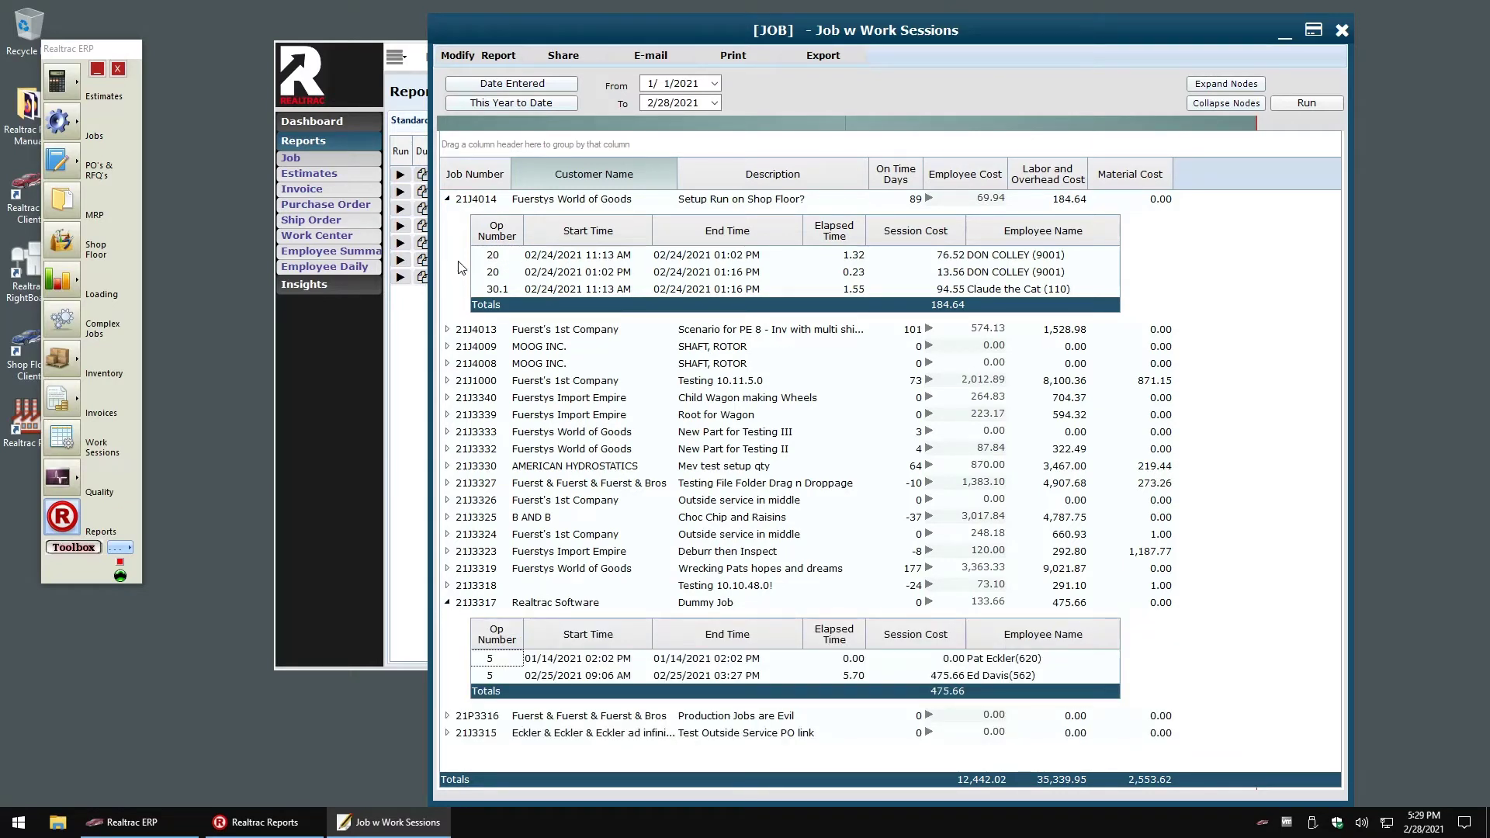
pyautogui.click(447, 200)
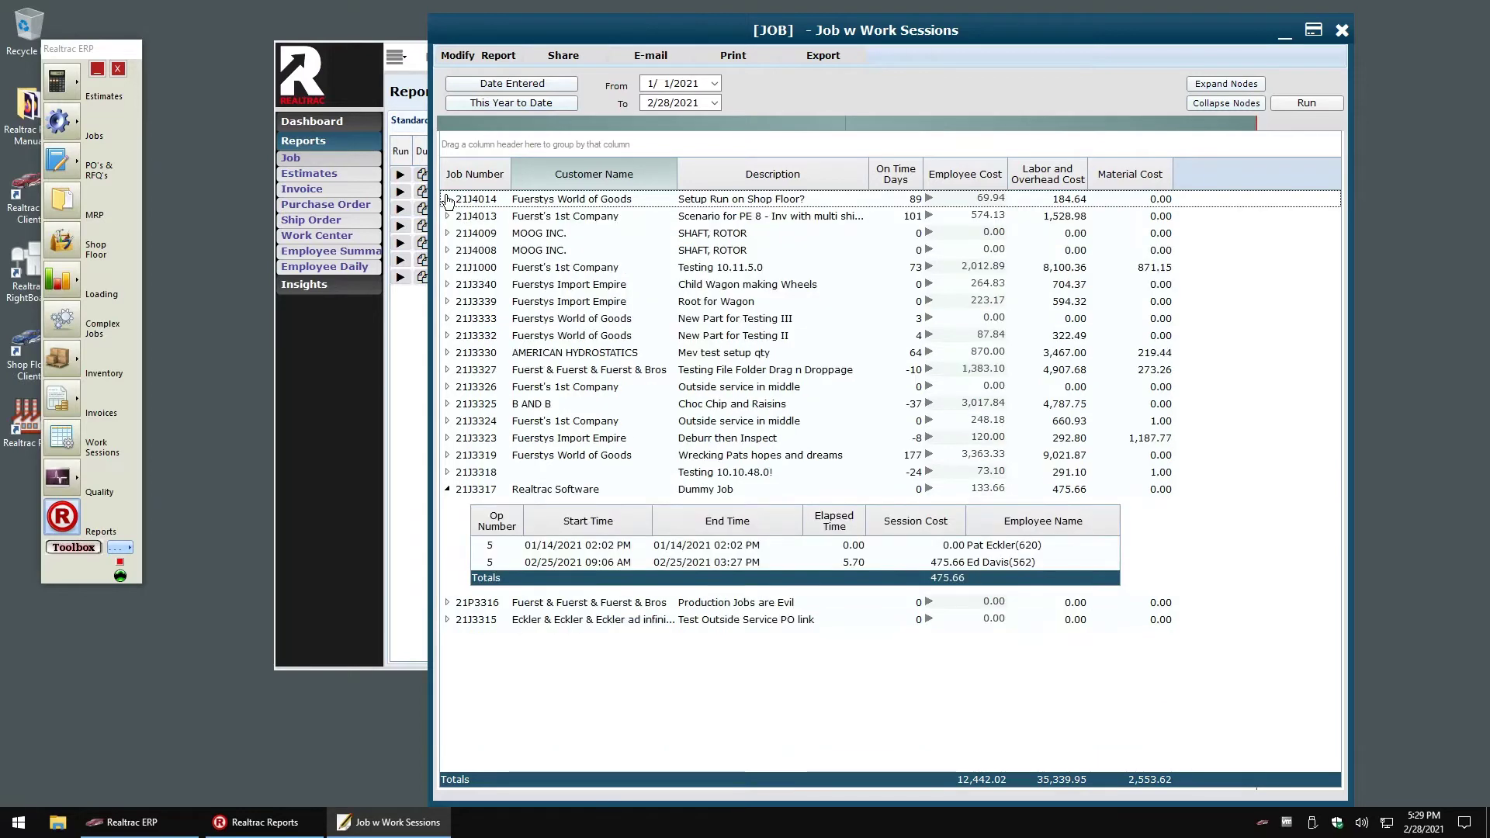
pyautogui.click(448, 489)
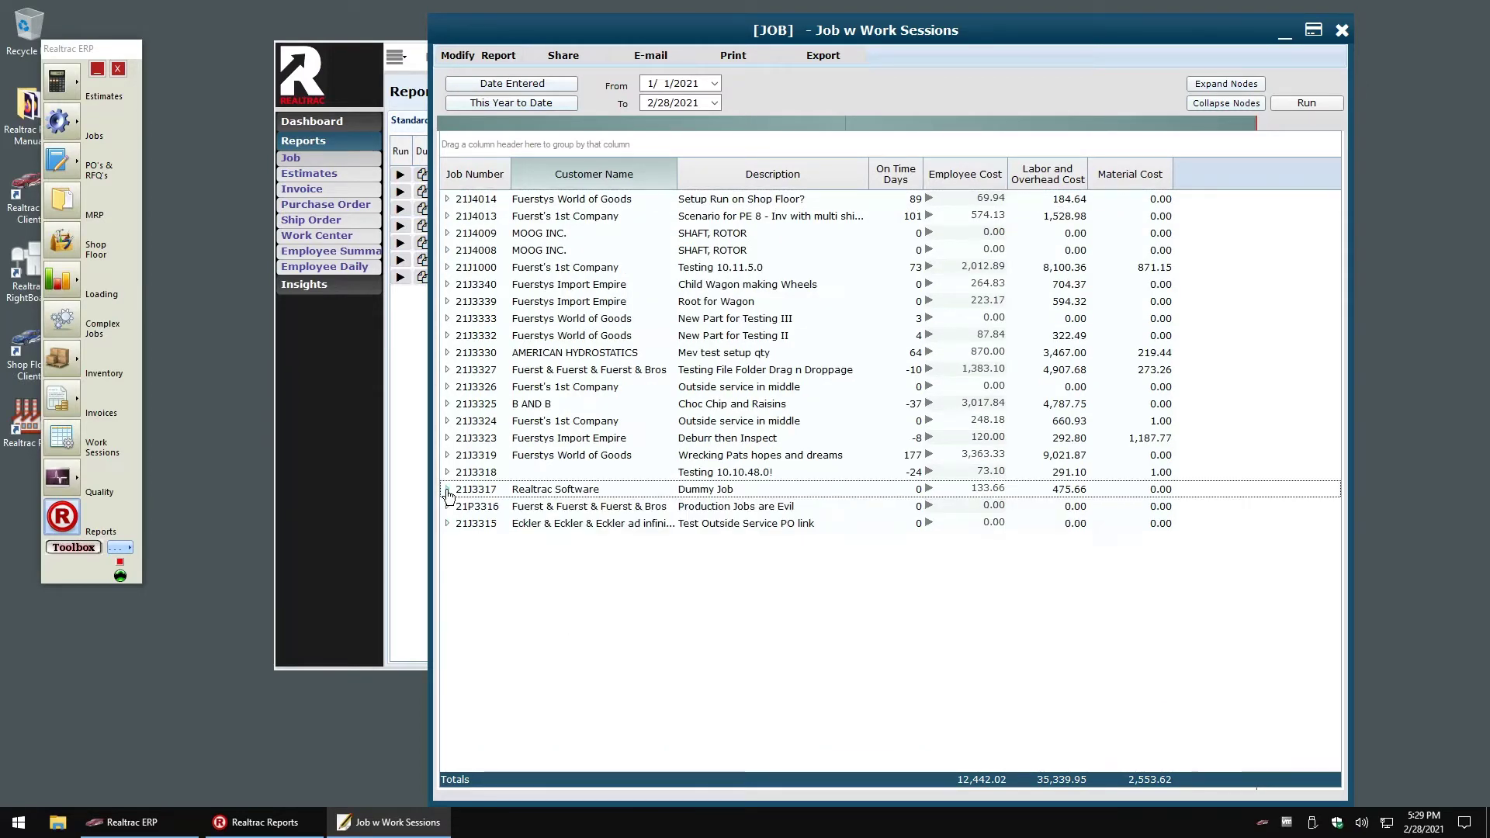
pyautogui.click(448, 404)
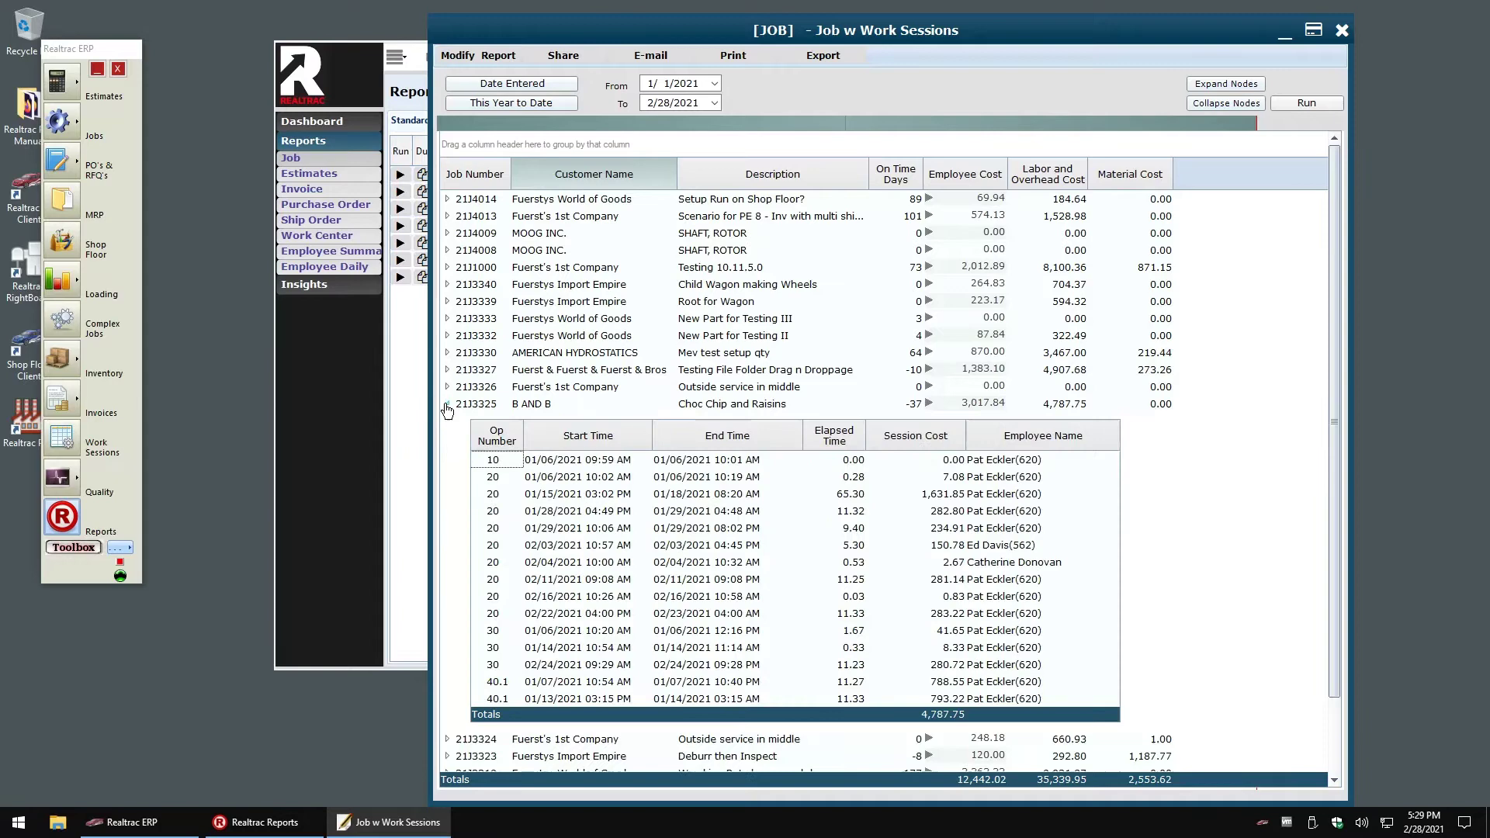
pyautogui.scroll(-3, 687, 416)
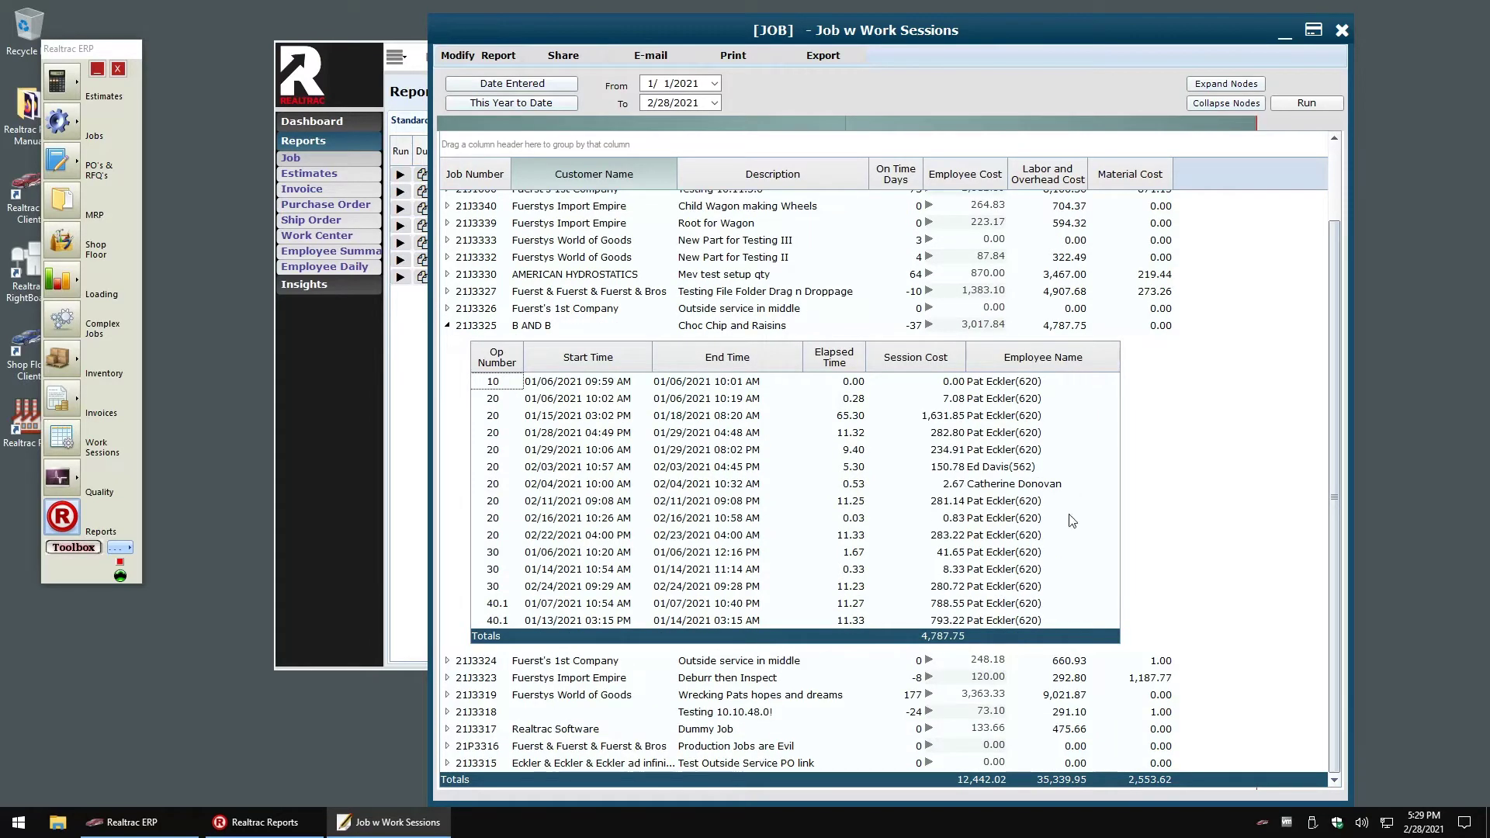
pyautogui.click(1026, 517)
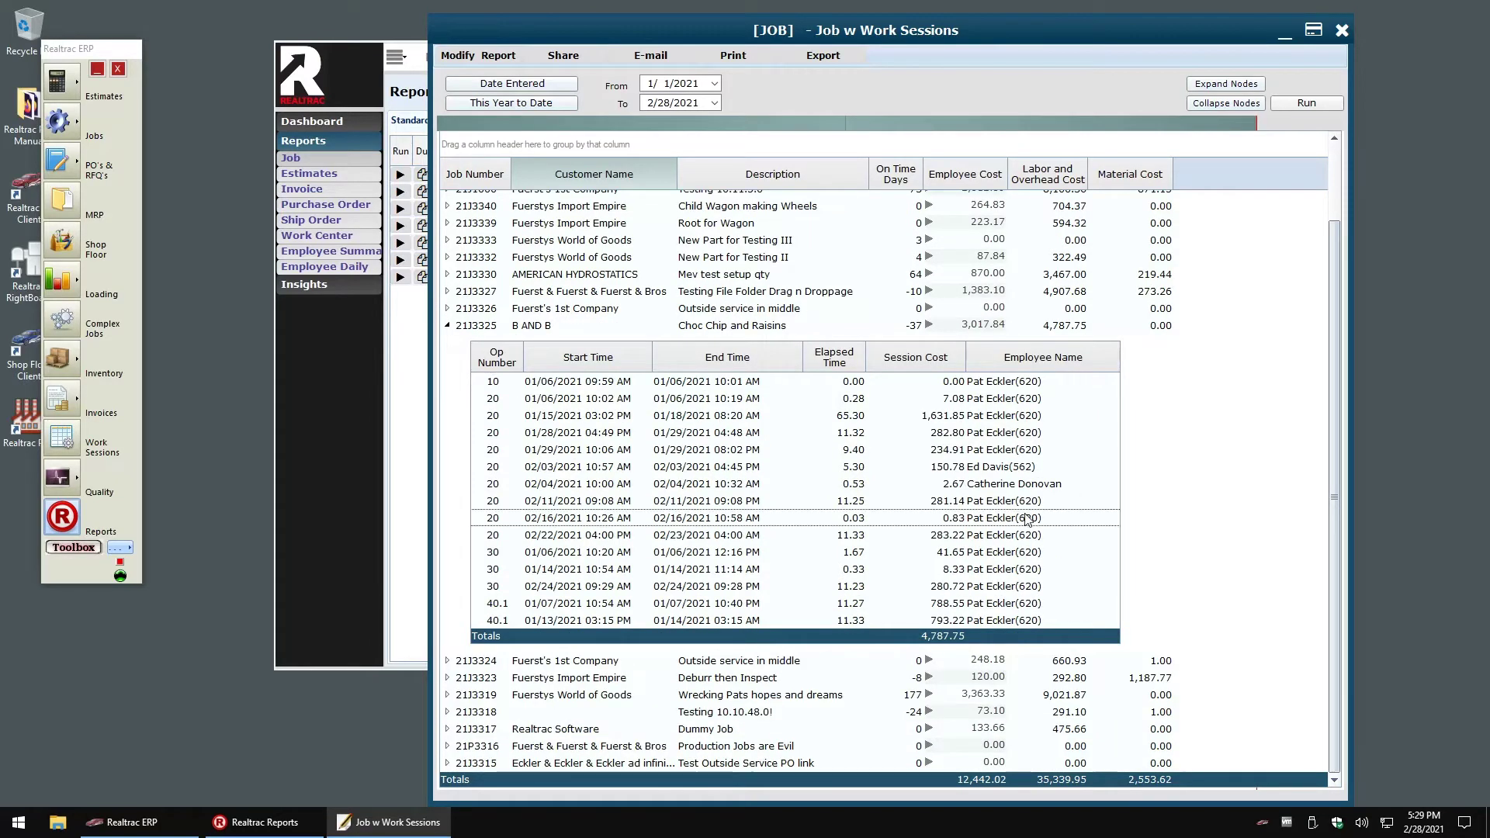
pyautogui.click(446, 327)
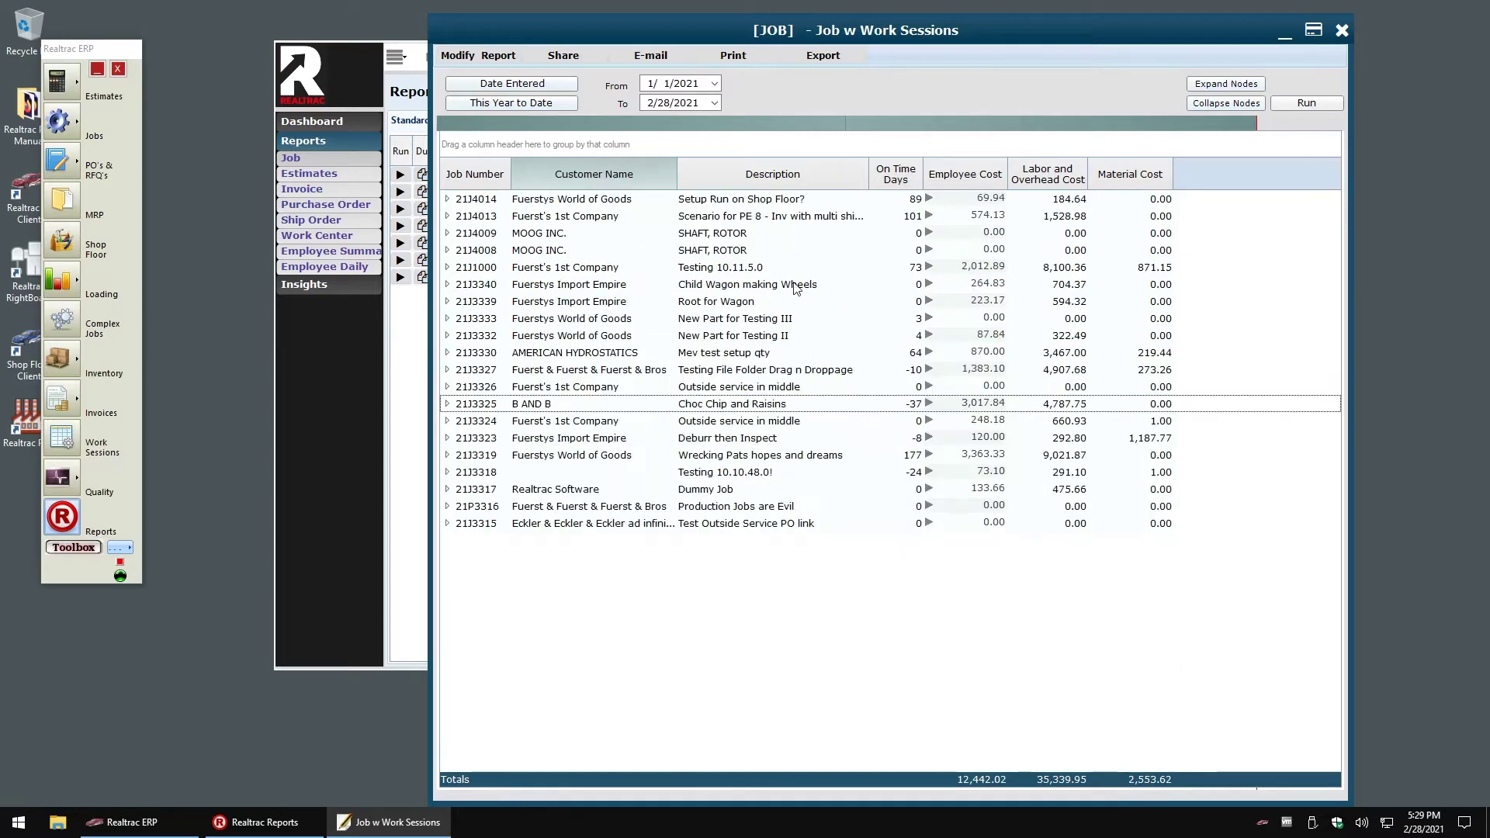
pyautogui.click(1249, 83)
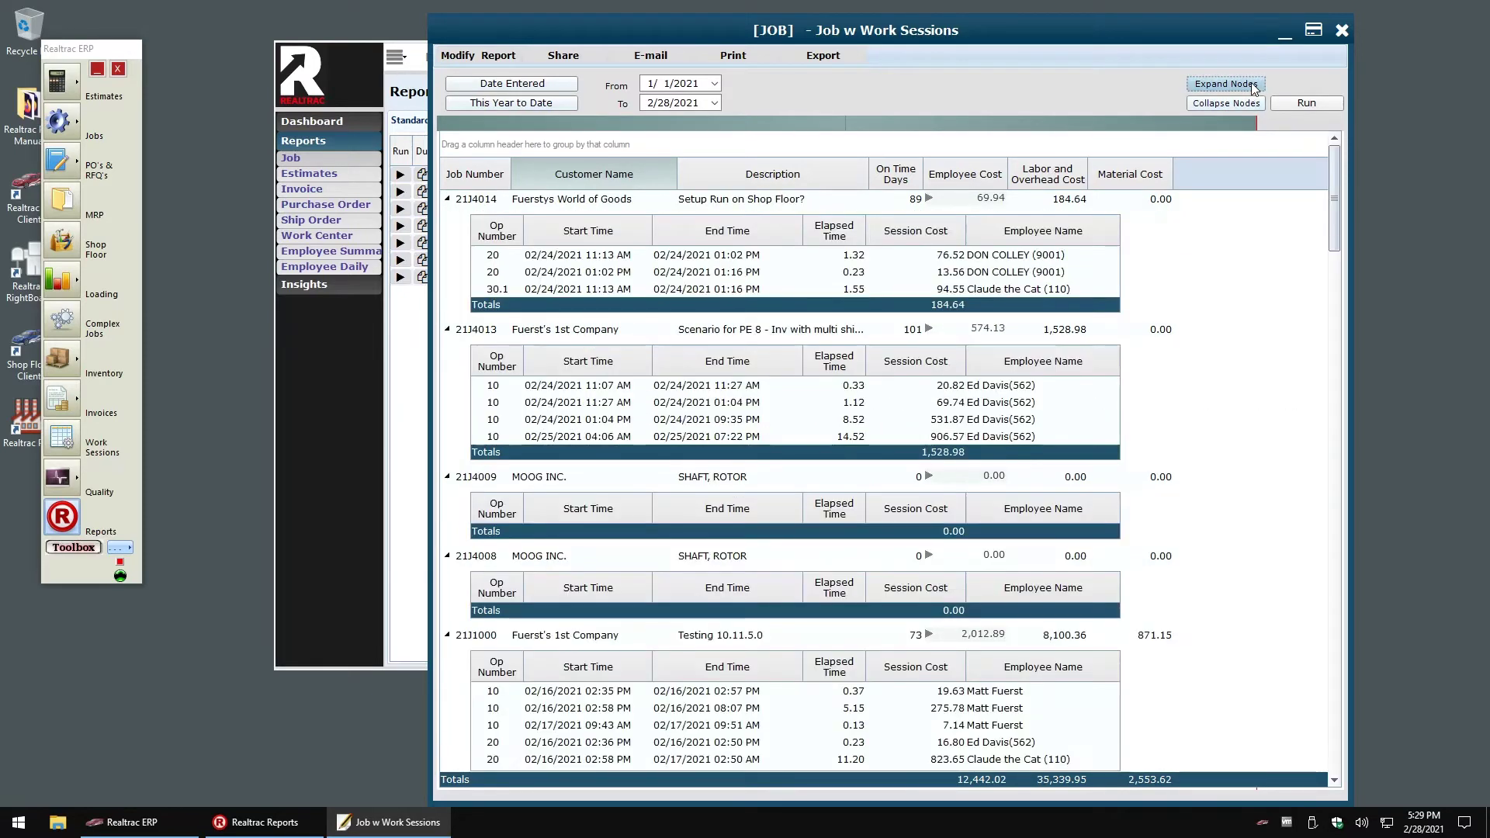
pyautogui.click(1232, 106)
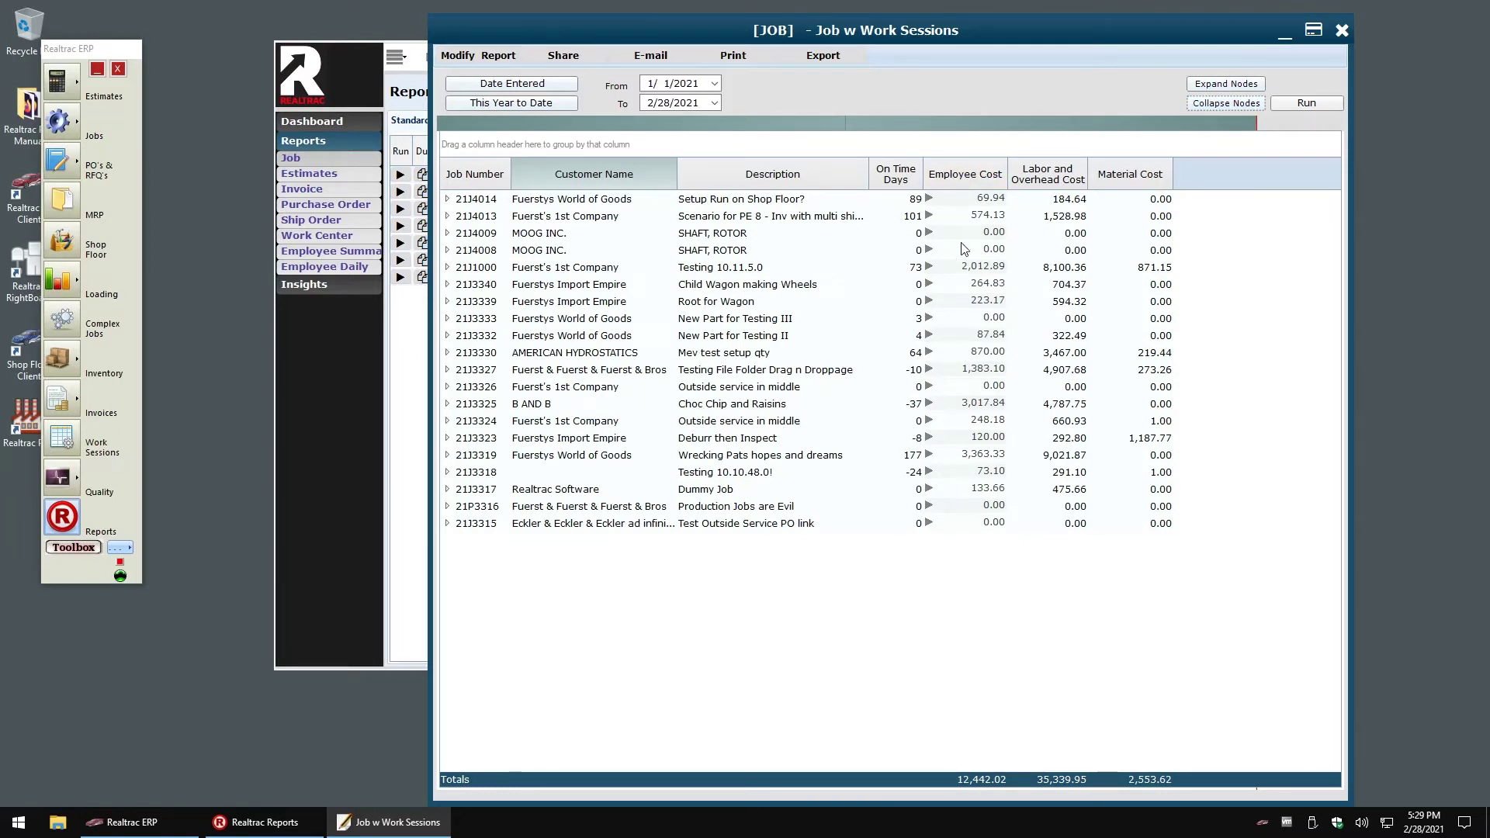
pyautogui.click(929, 215)
pyautogui.moveTo(890, 325); pyautogui.dragTo(706, 223)
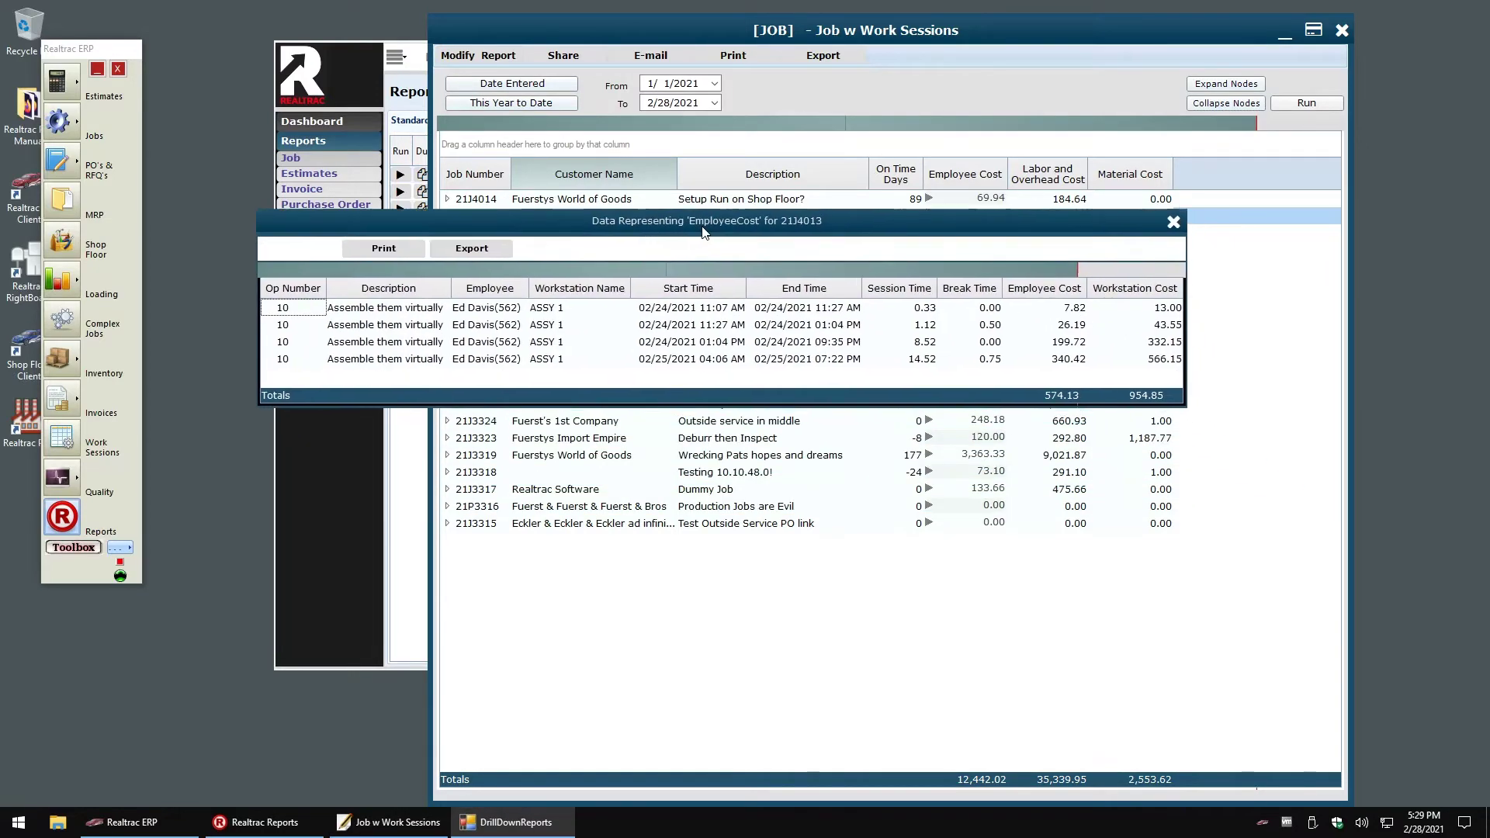
pyautogui.click(1173, 222)
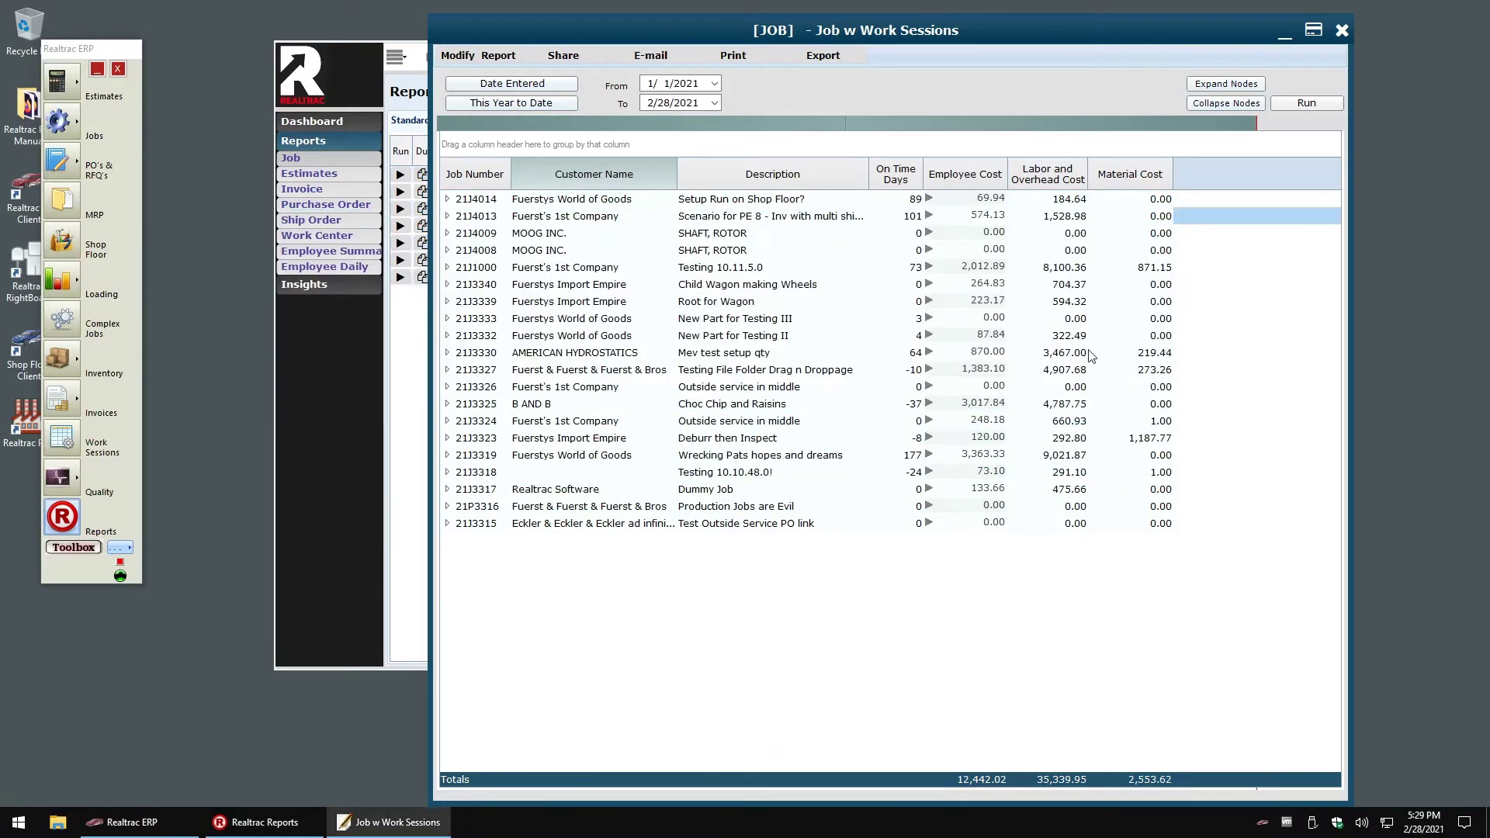
pyautogui.click(929, 454)
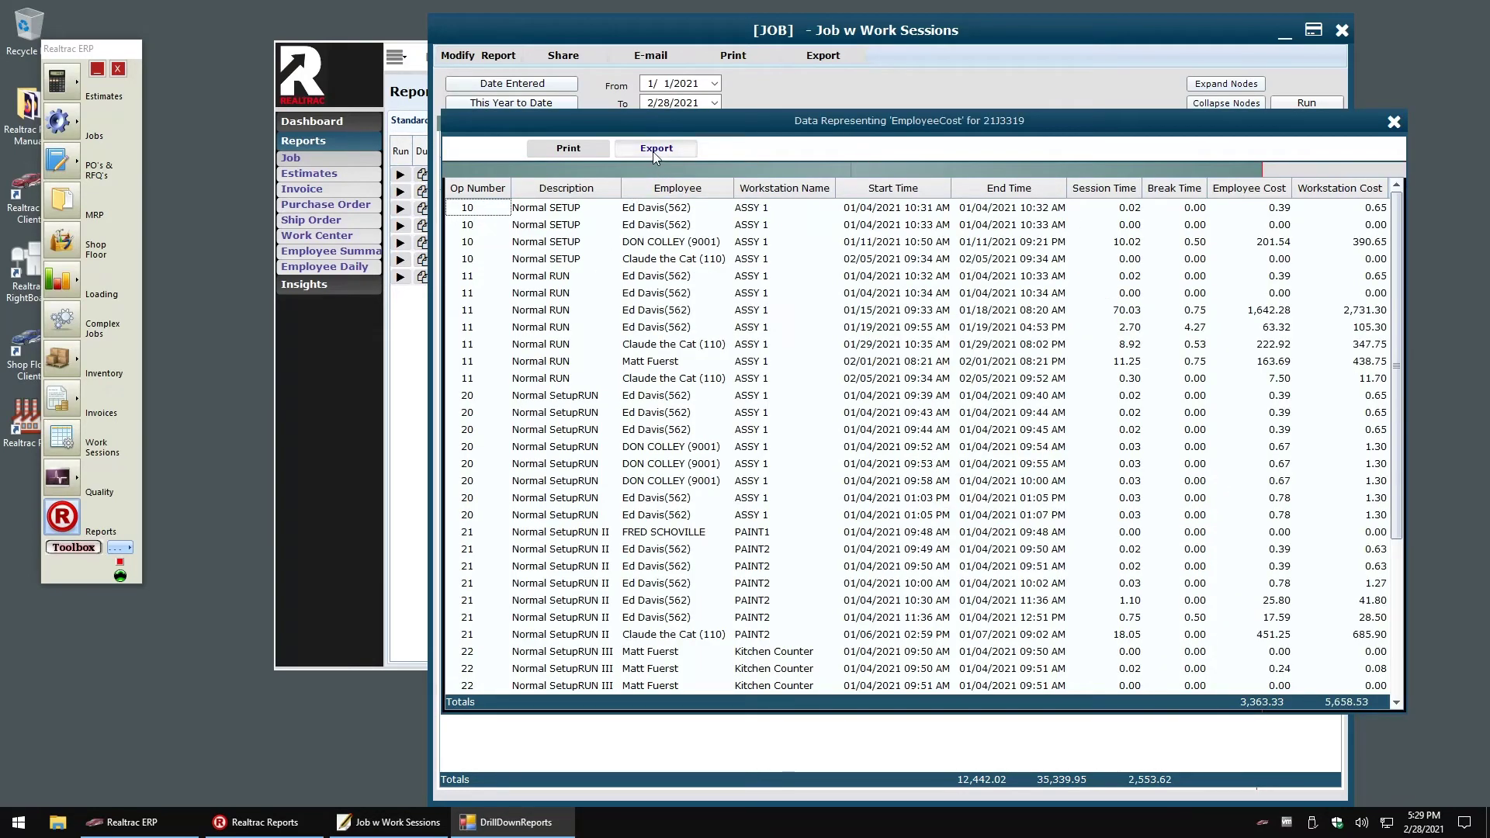
pyautogui.click(579, 151)
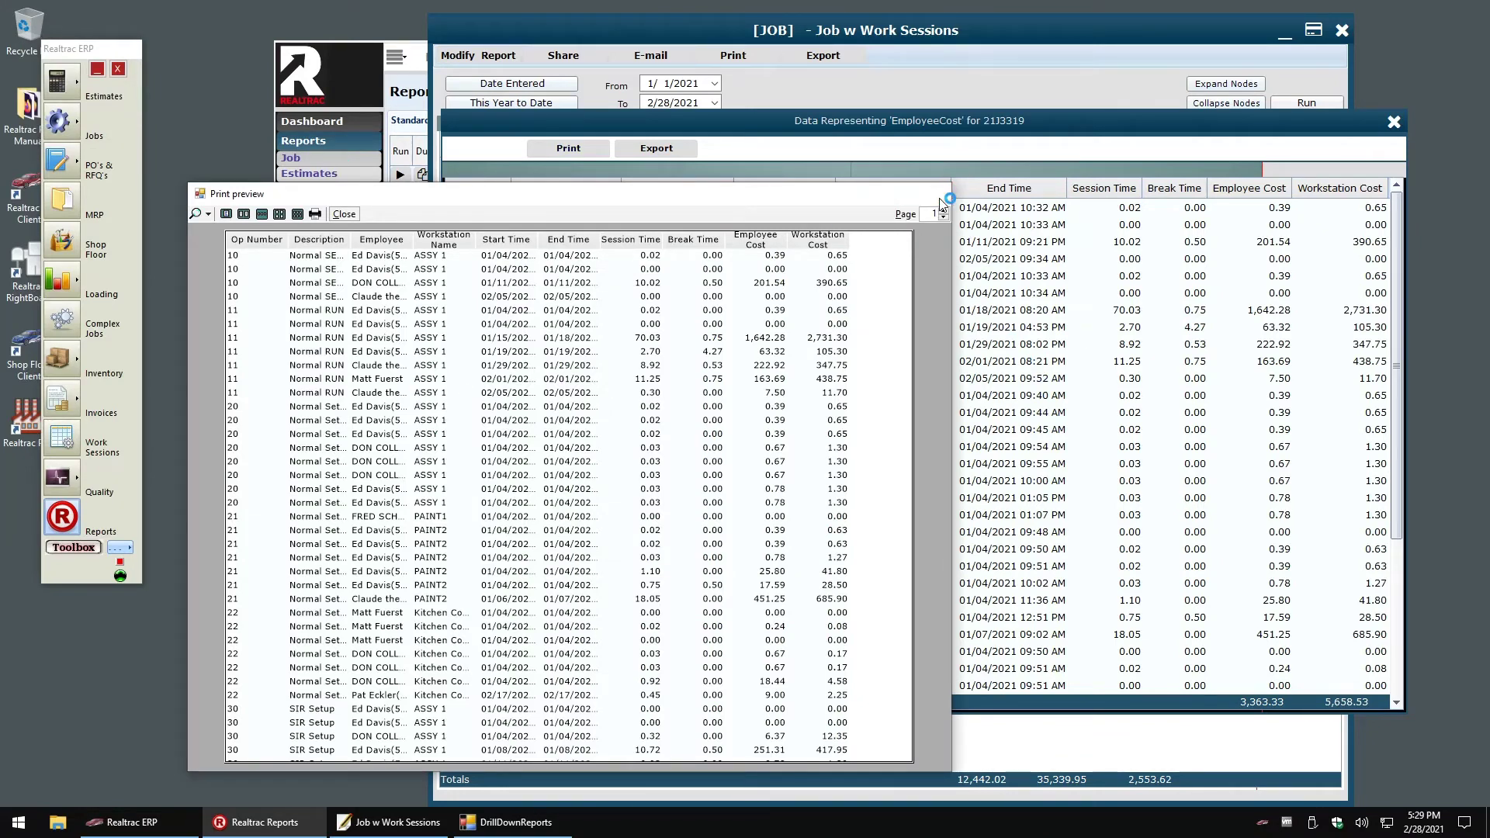
pyautogui.click(934, 193)
pyautogui.press('Escape')
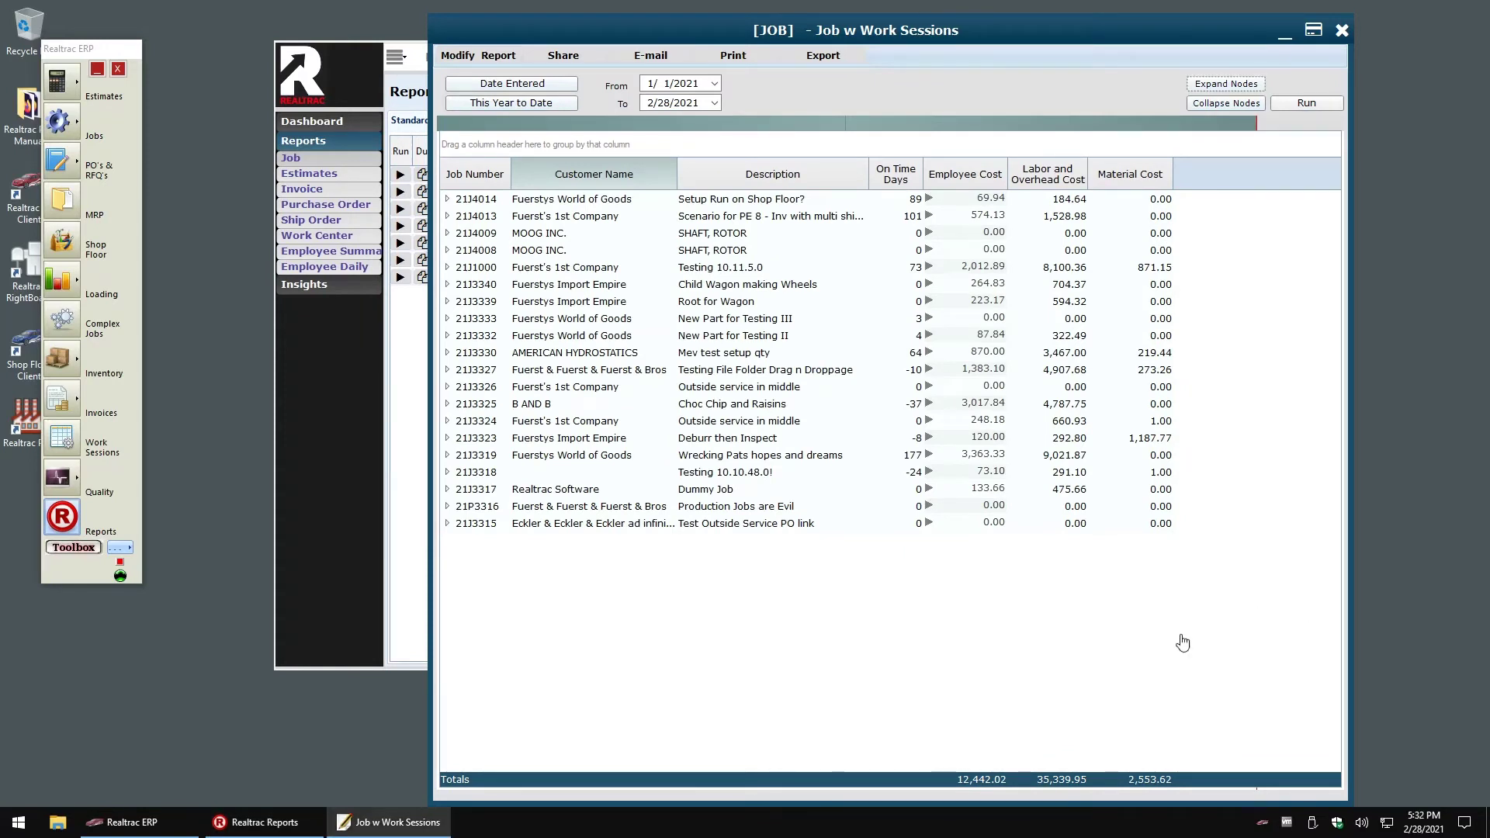
# Step: Close the report, duplicate Job w Work Sessions, and open the copy from Custom Reports
pyautogui.click(1339, 31)
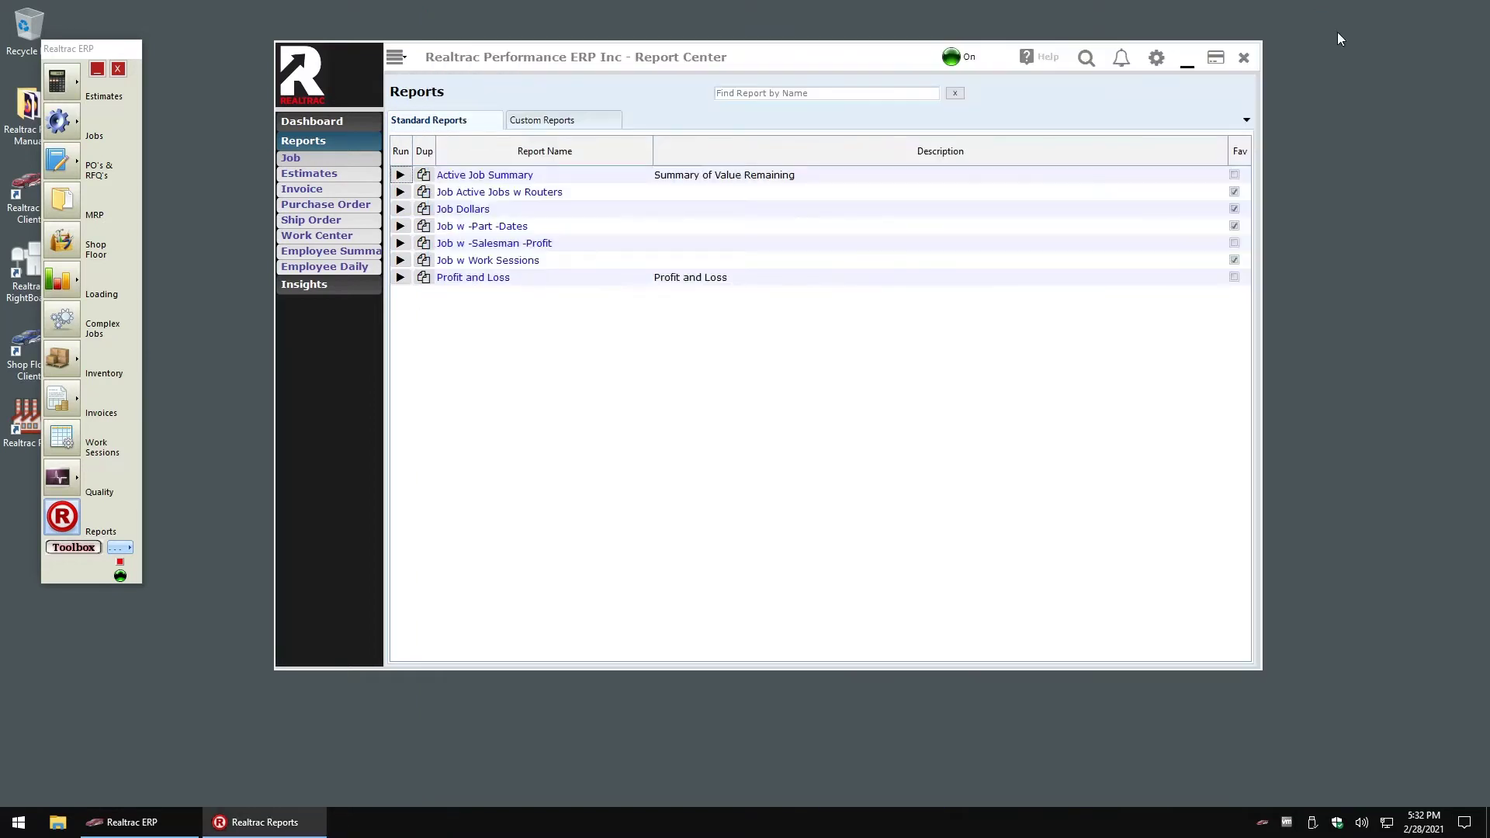
pyautogui.click(472, 265)
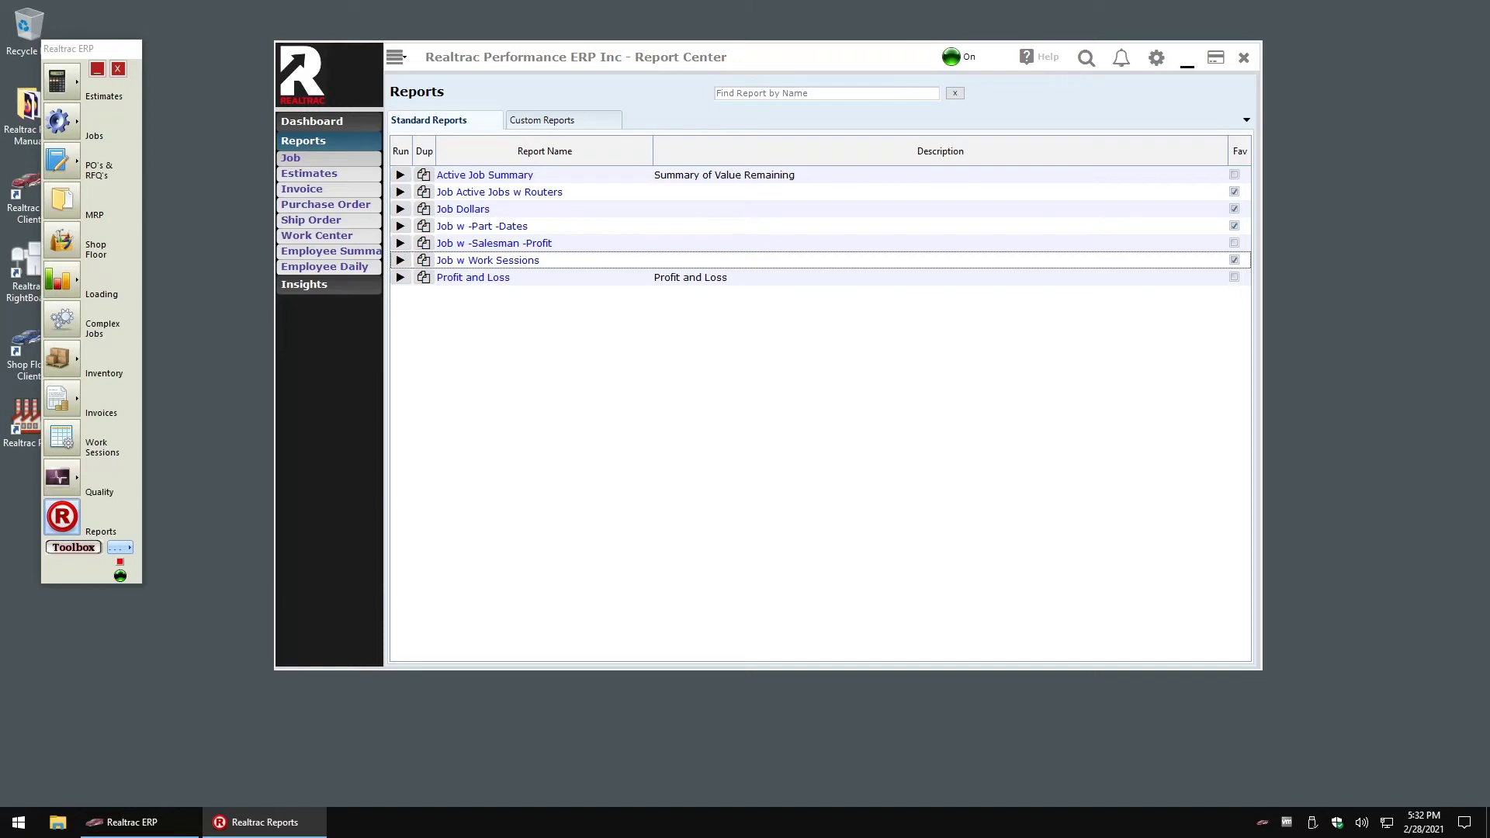
pyautogui.click(423, 258)
pyautogui.click(737, 458)
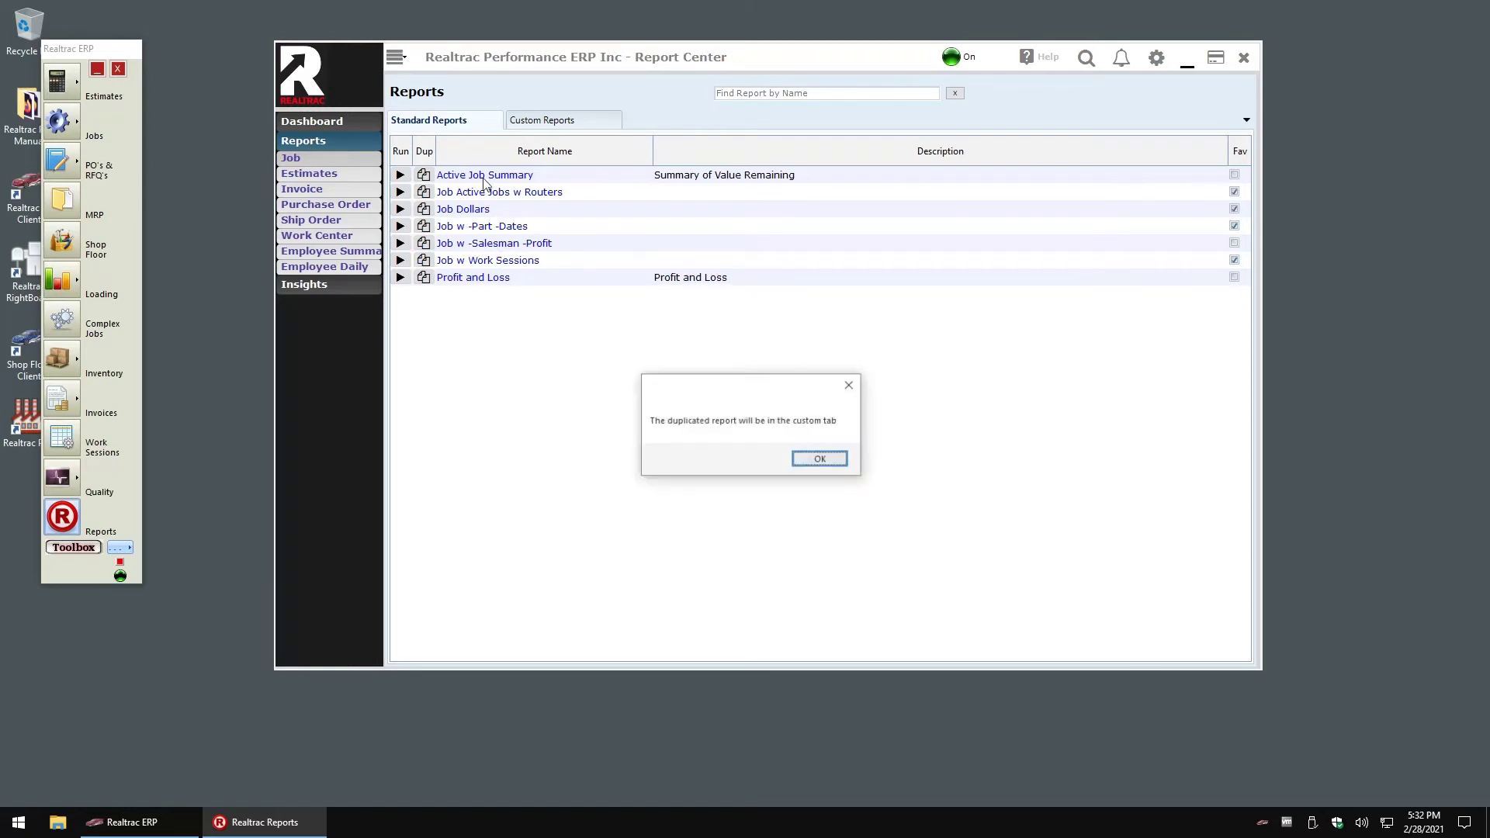
pyautogui.click(804, 461)
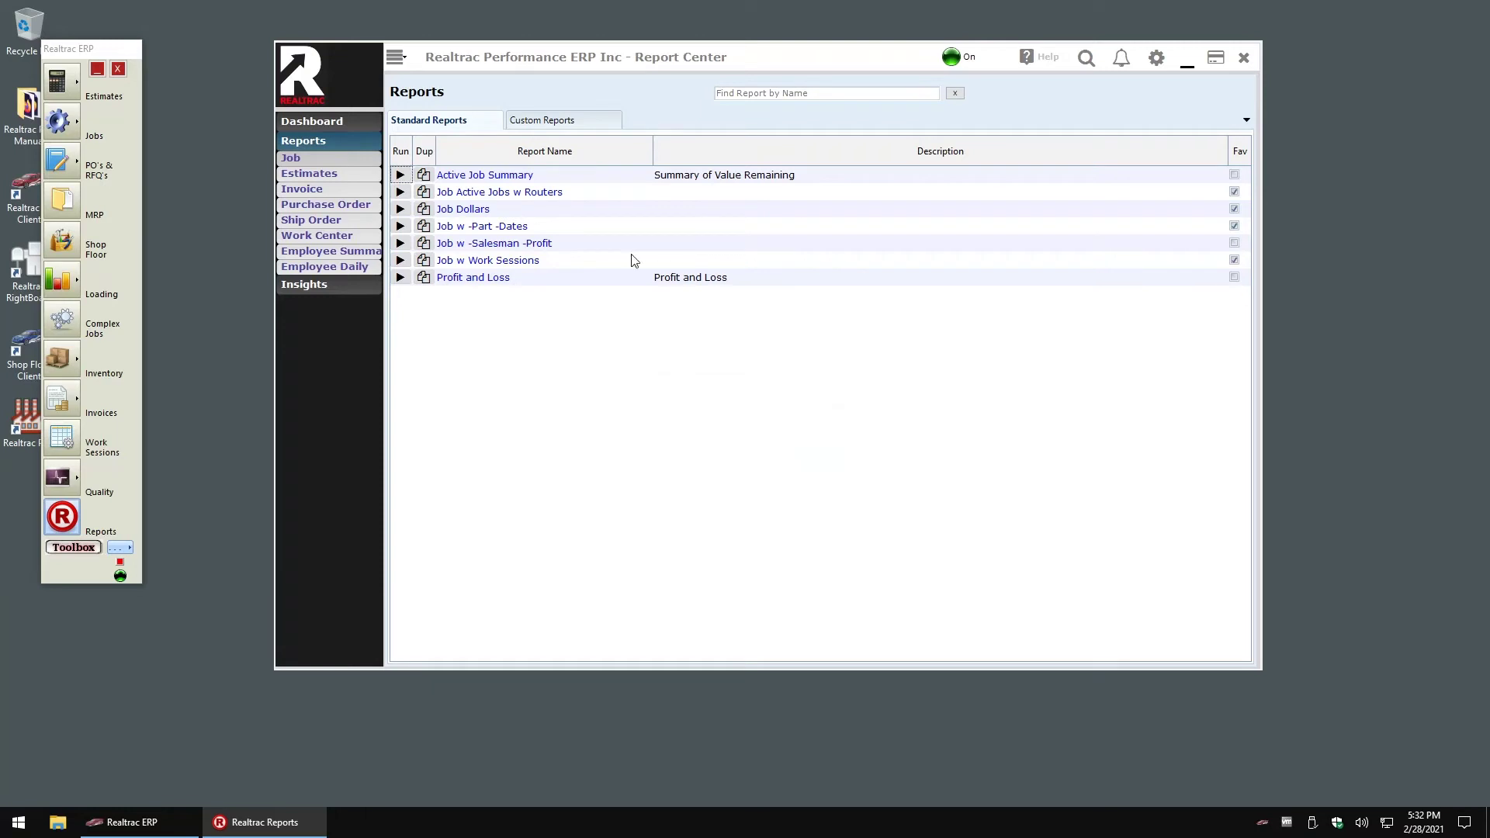
pyautogui.click(553, 125)
pyautogui.click(517, 329)
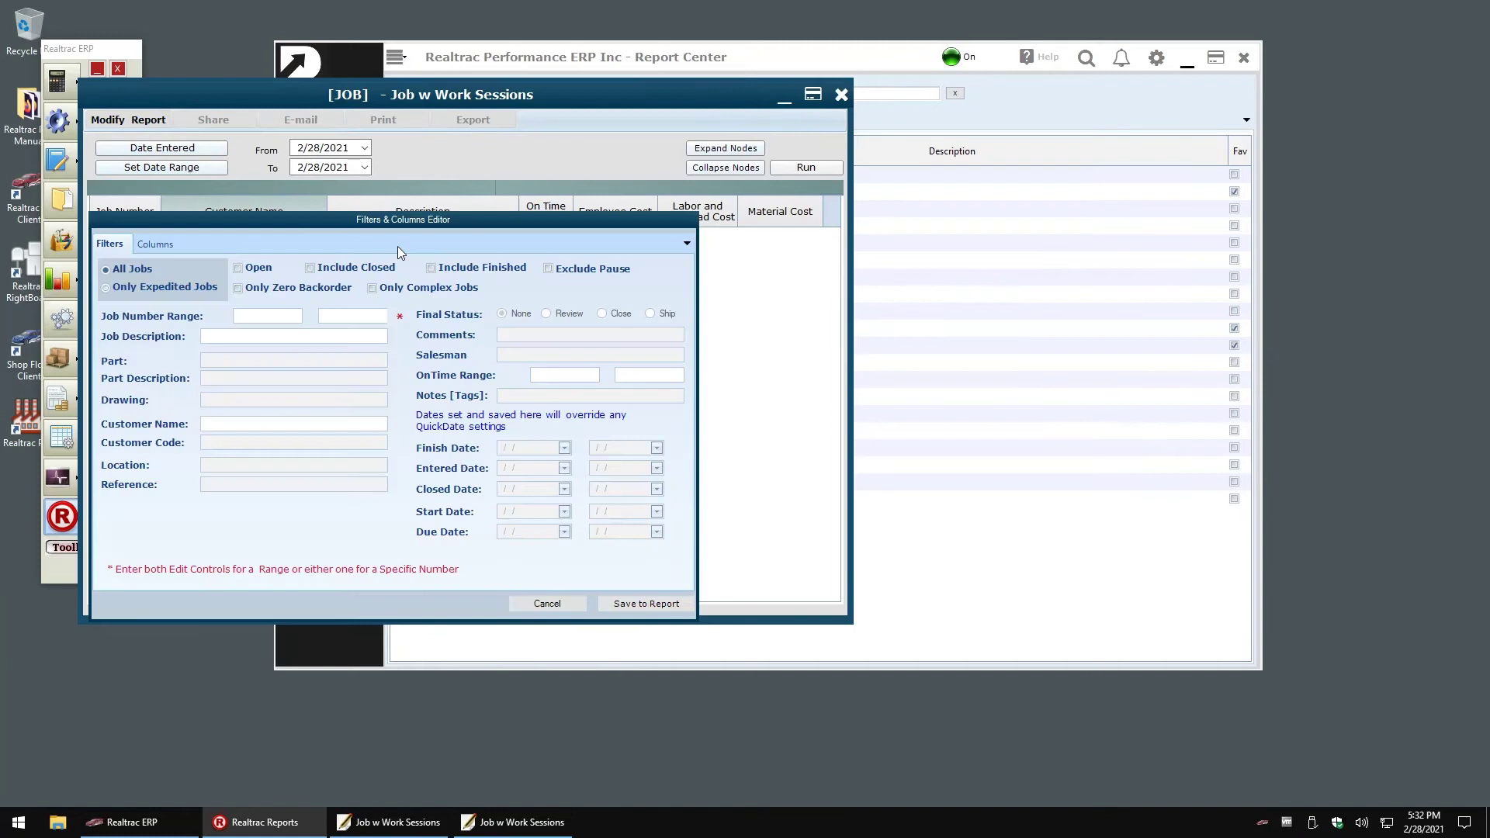
# Step: Name the copied report 'My First Custom' with the description 'Neat'
pyautogui.click(165, 243)
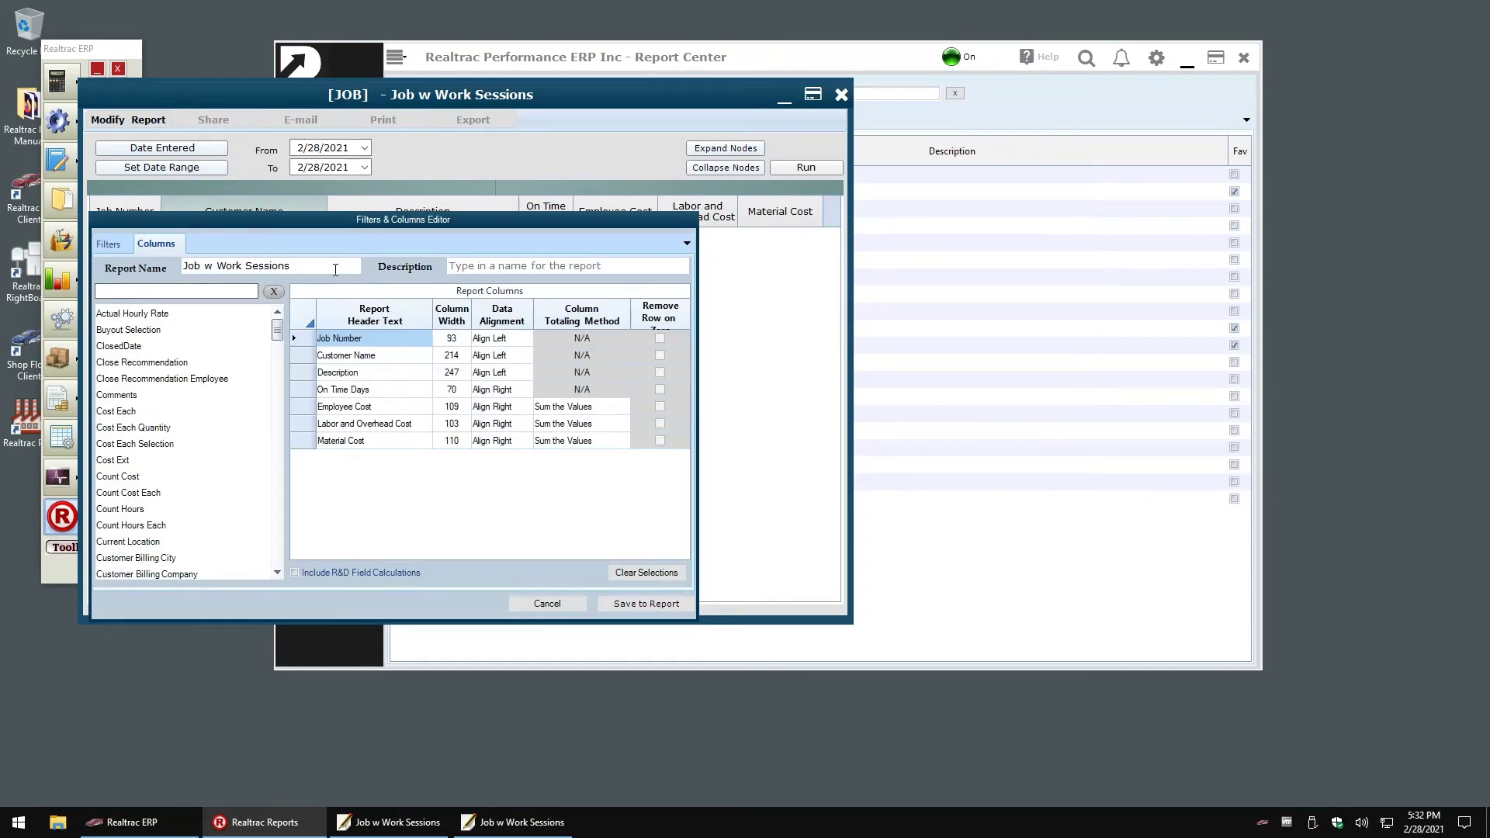
pyautogui.moveTo(336, 270); pyautogui.dragTo(183, 268)
pyautogui.write('My First Custom')
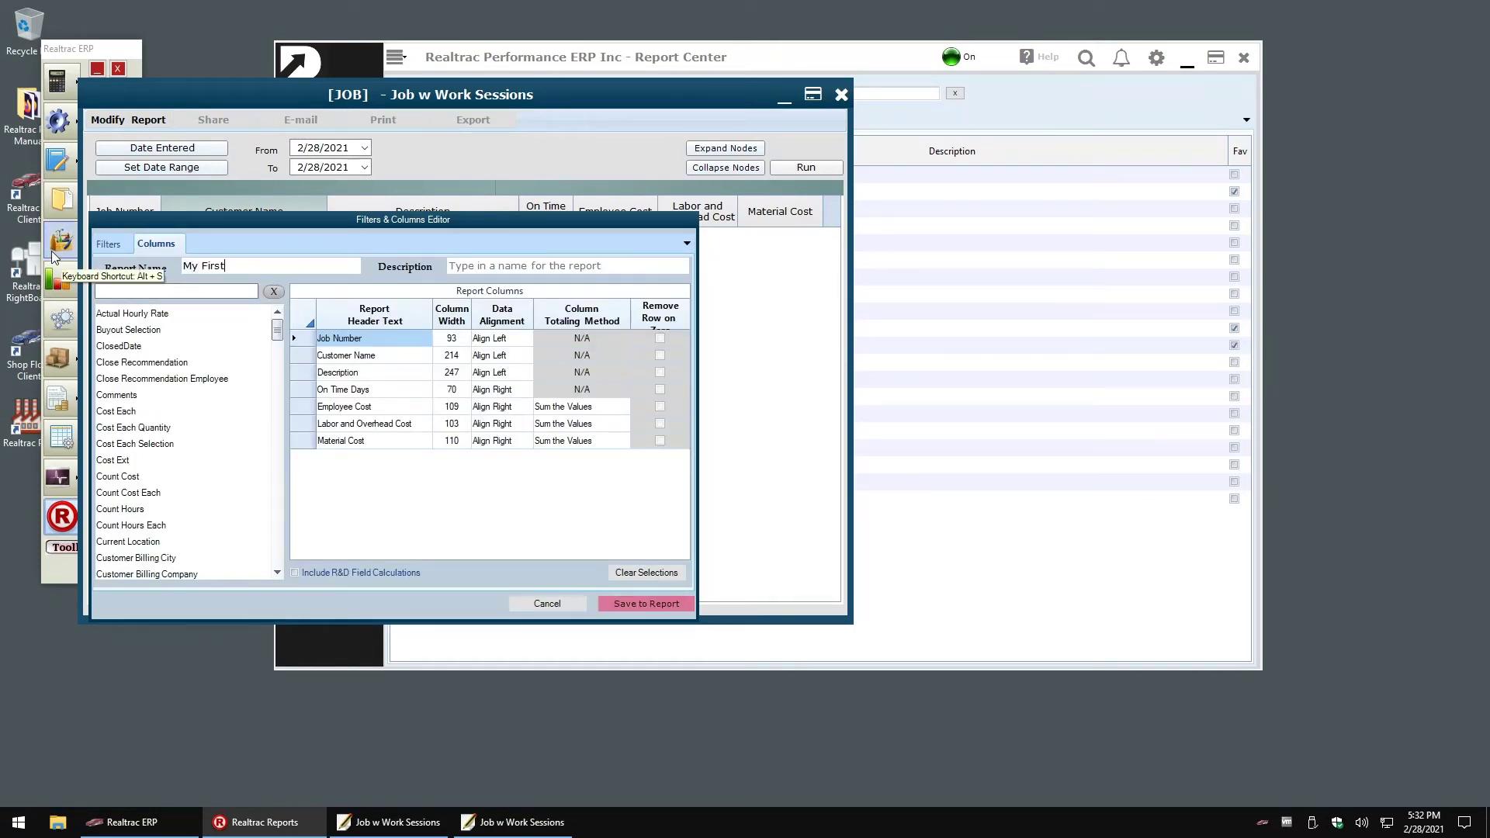
pyautogui.click(494, 269)
pyautogui.write('Neat')
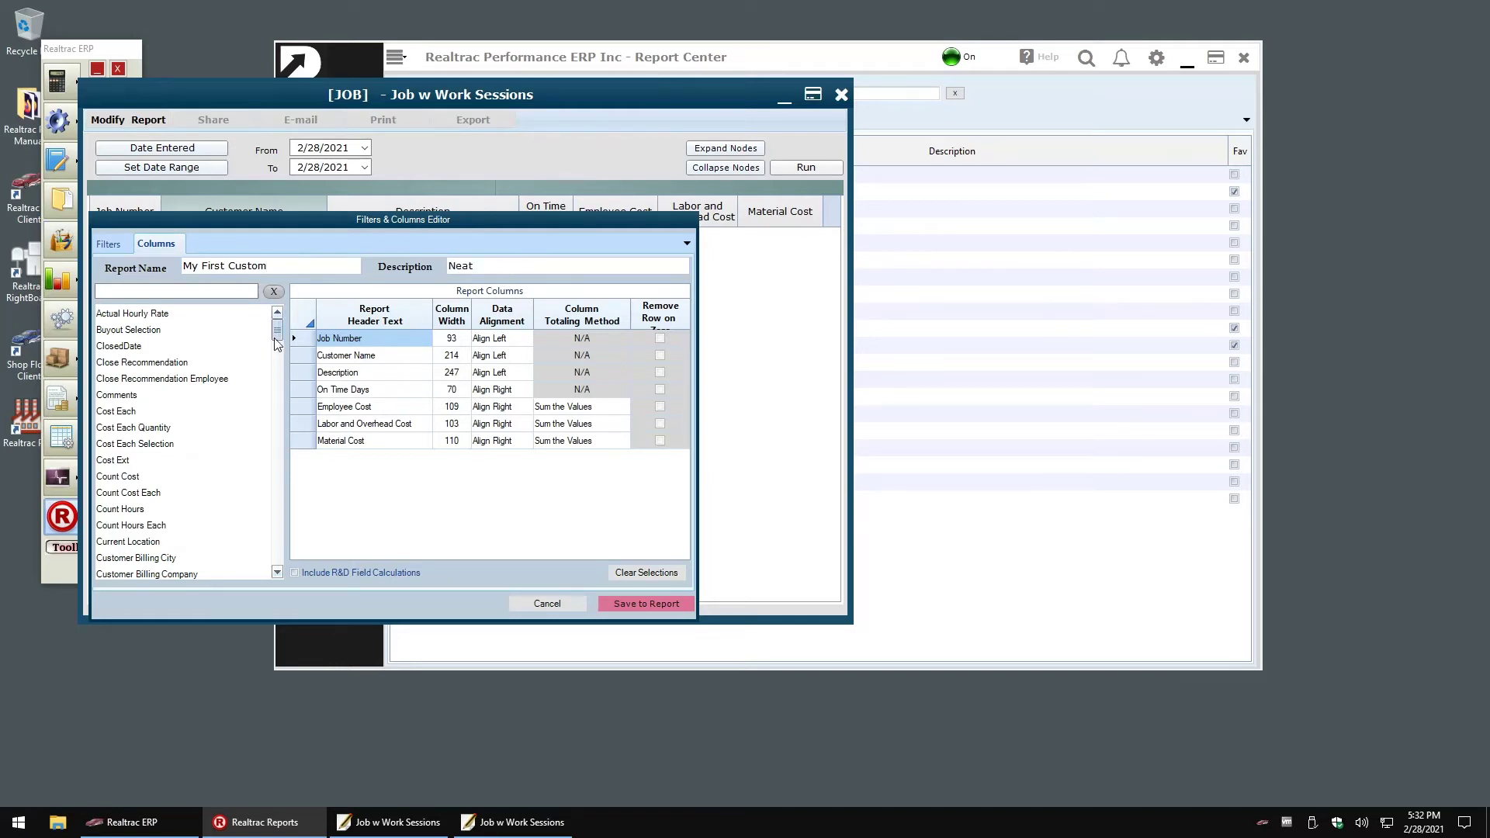
# Step: Add Price Ext as a column above Description, renamed 'Total Price' and centre-aligned
pyautogui.moveTo(276, 332); pyautogui.dragTo(276, 500)
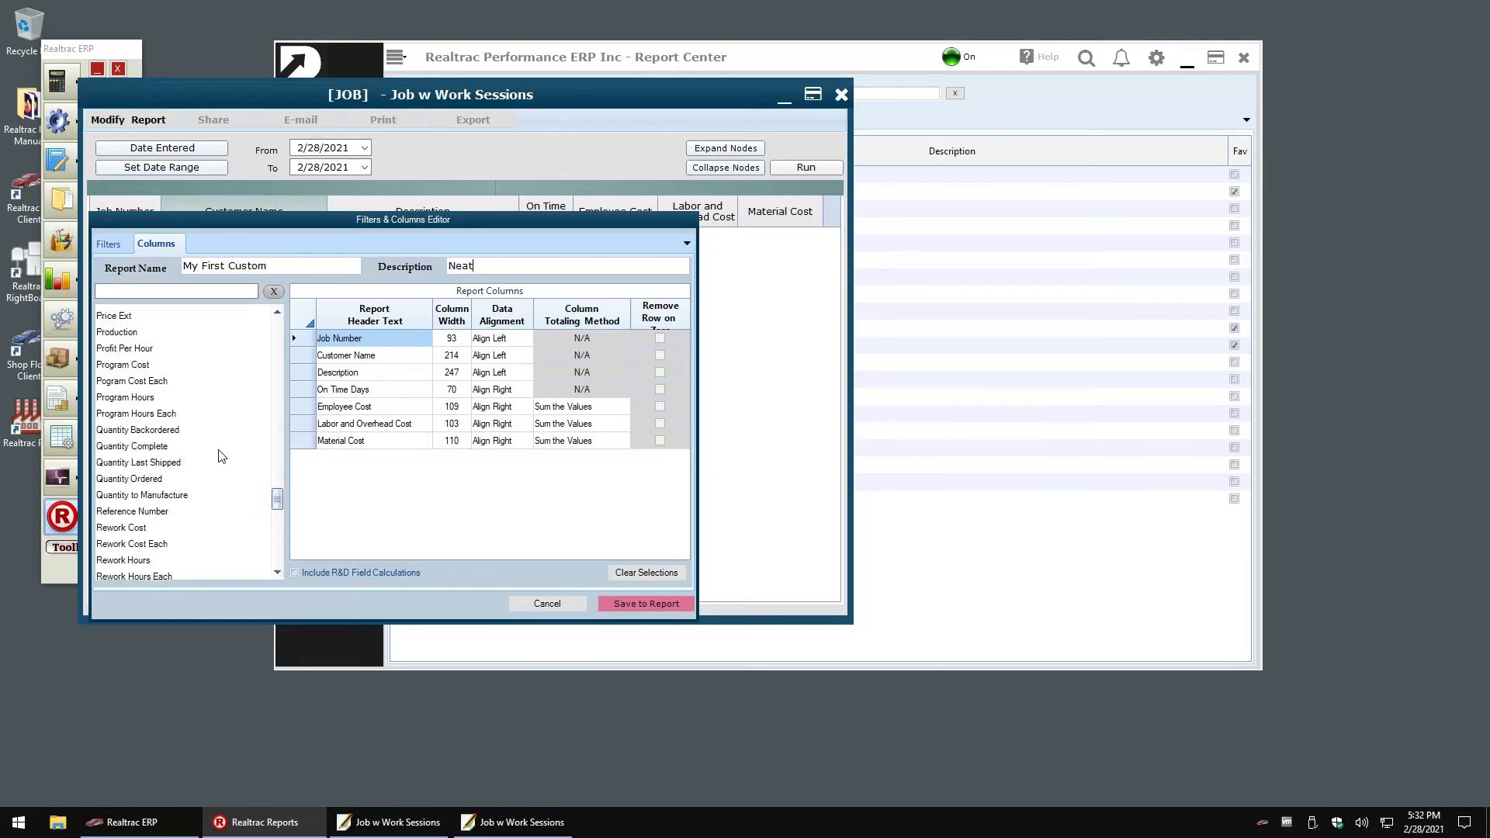
pyautogui.scroll(1, 252, 466)
pyautogui.doubleClick(131, 316)
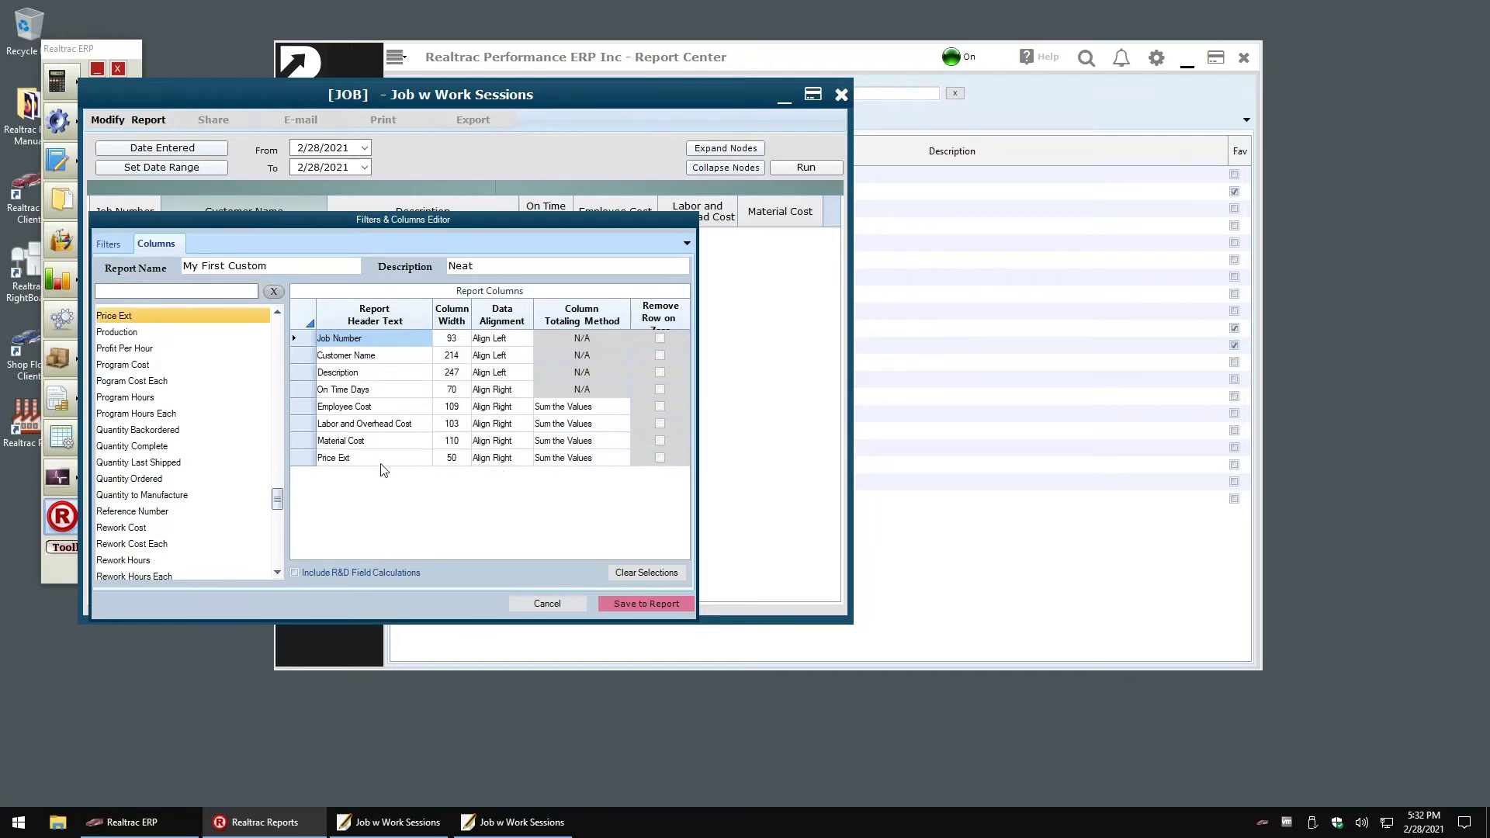
pyautogui.moveTo(318, 463); pyautogui.dragTo(321, 374)
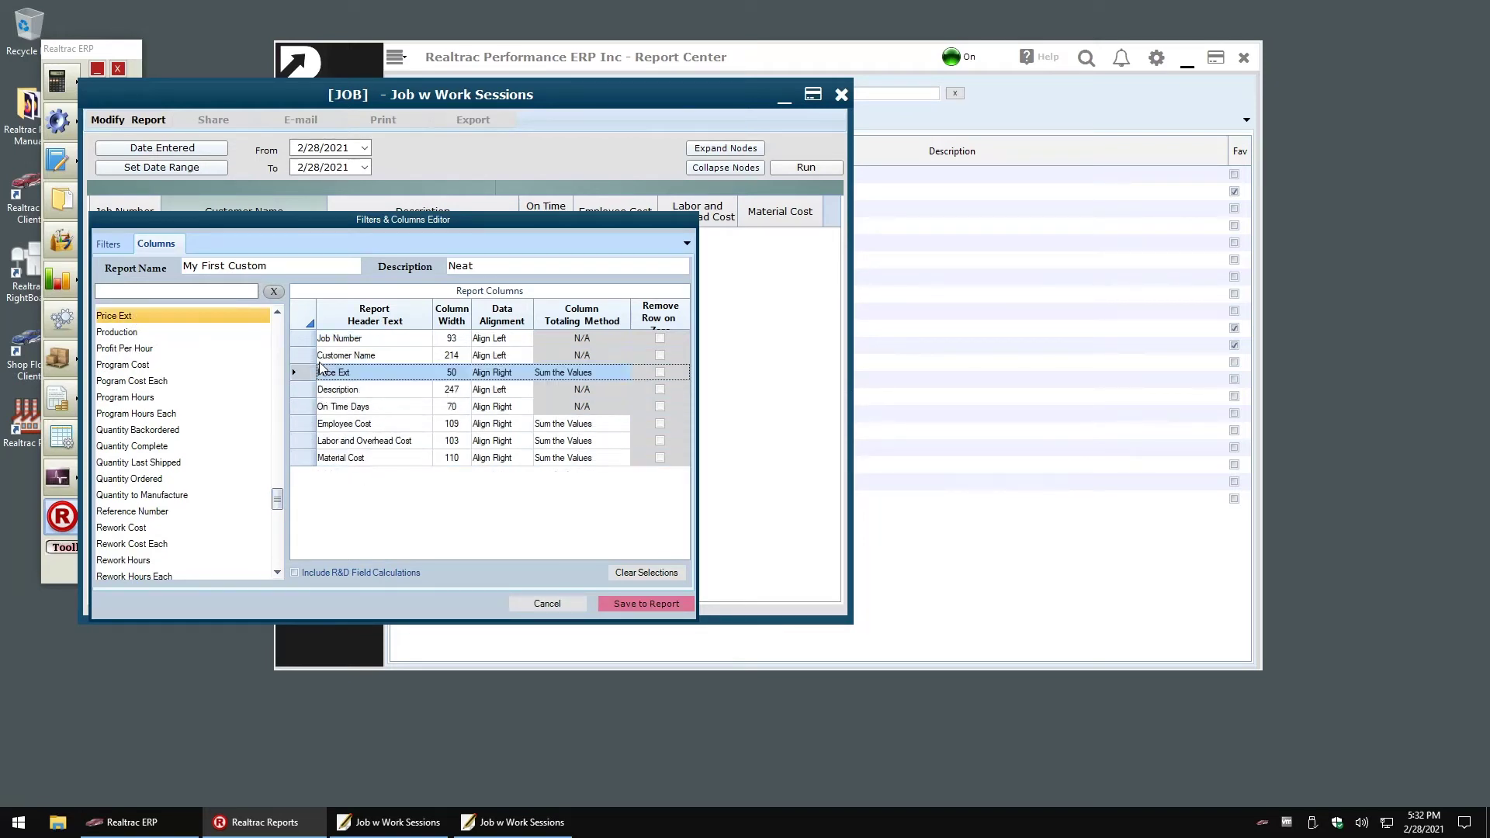
pyautogui.click(351, 373)
pyautogui.write('Total')
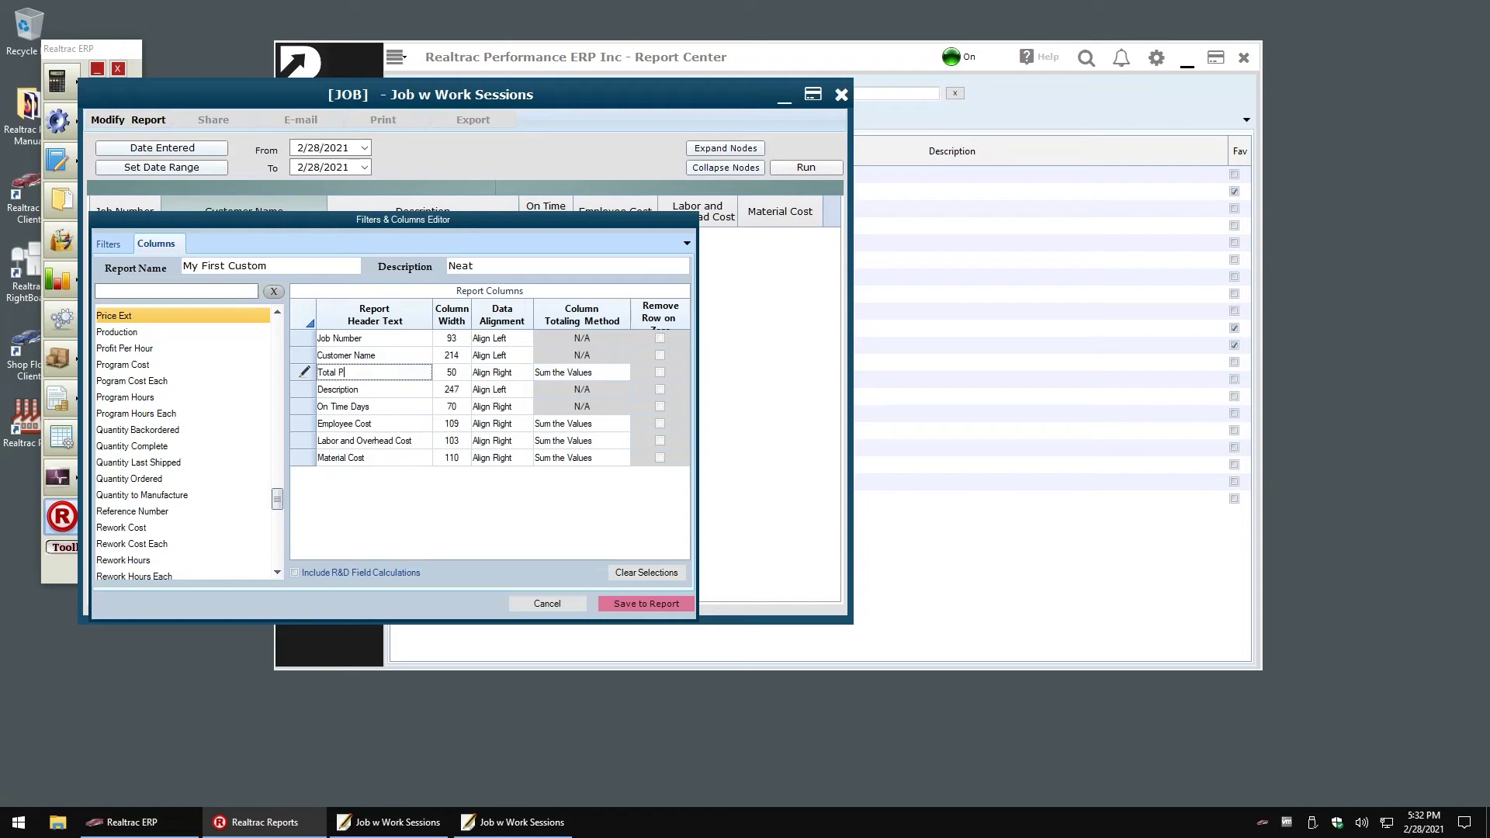
pyautogui.click(517, 373)
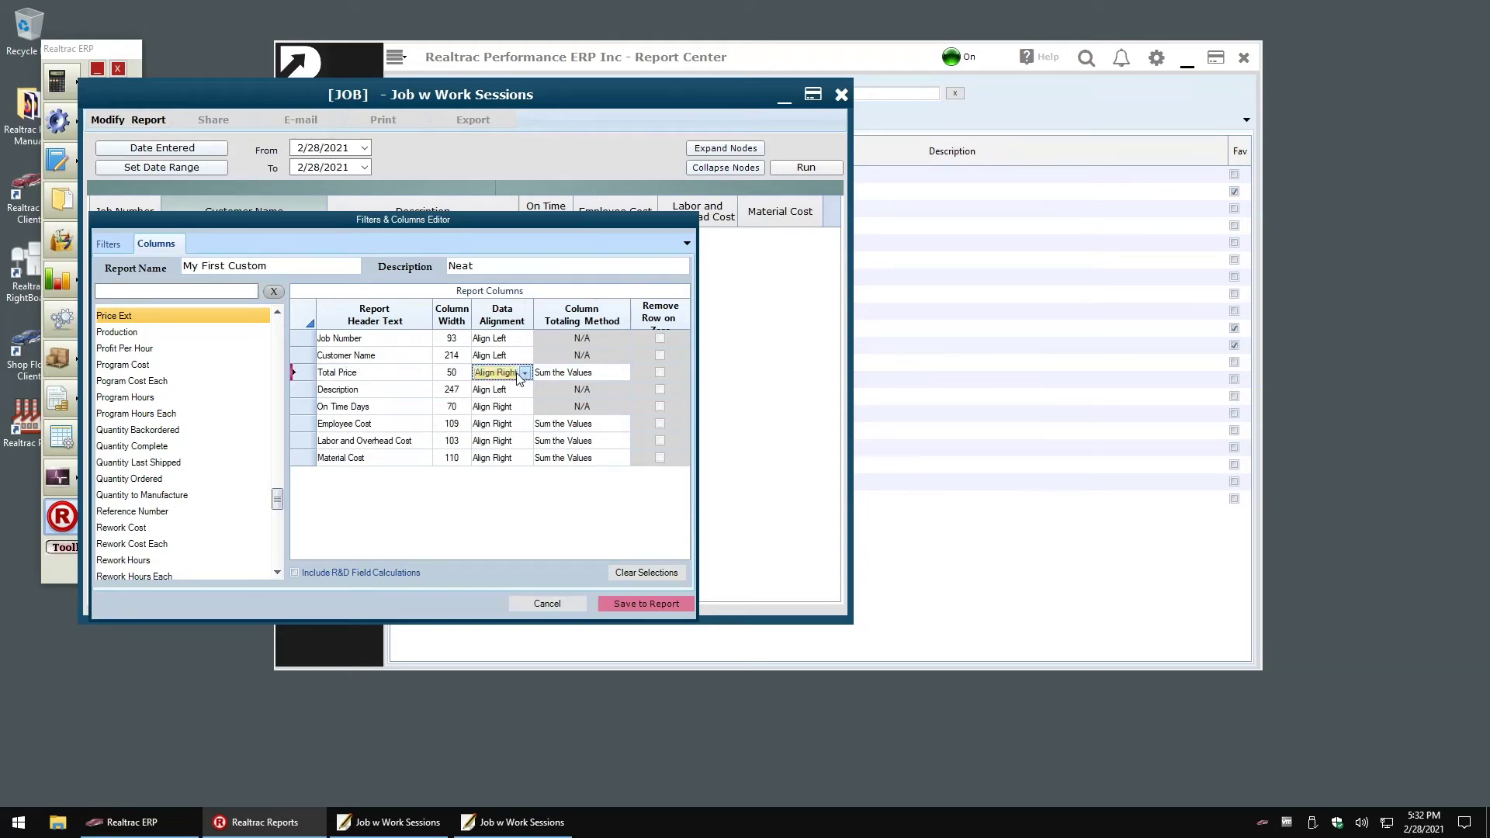
pyautogui.click(510, 402)
pyautogui.click(117, 244)
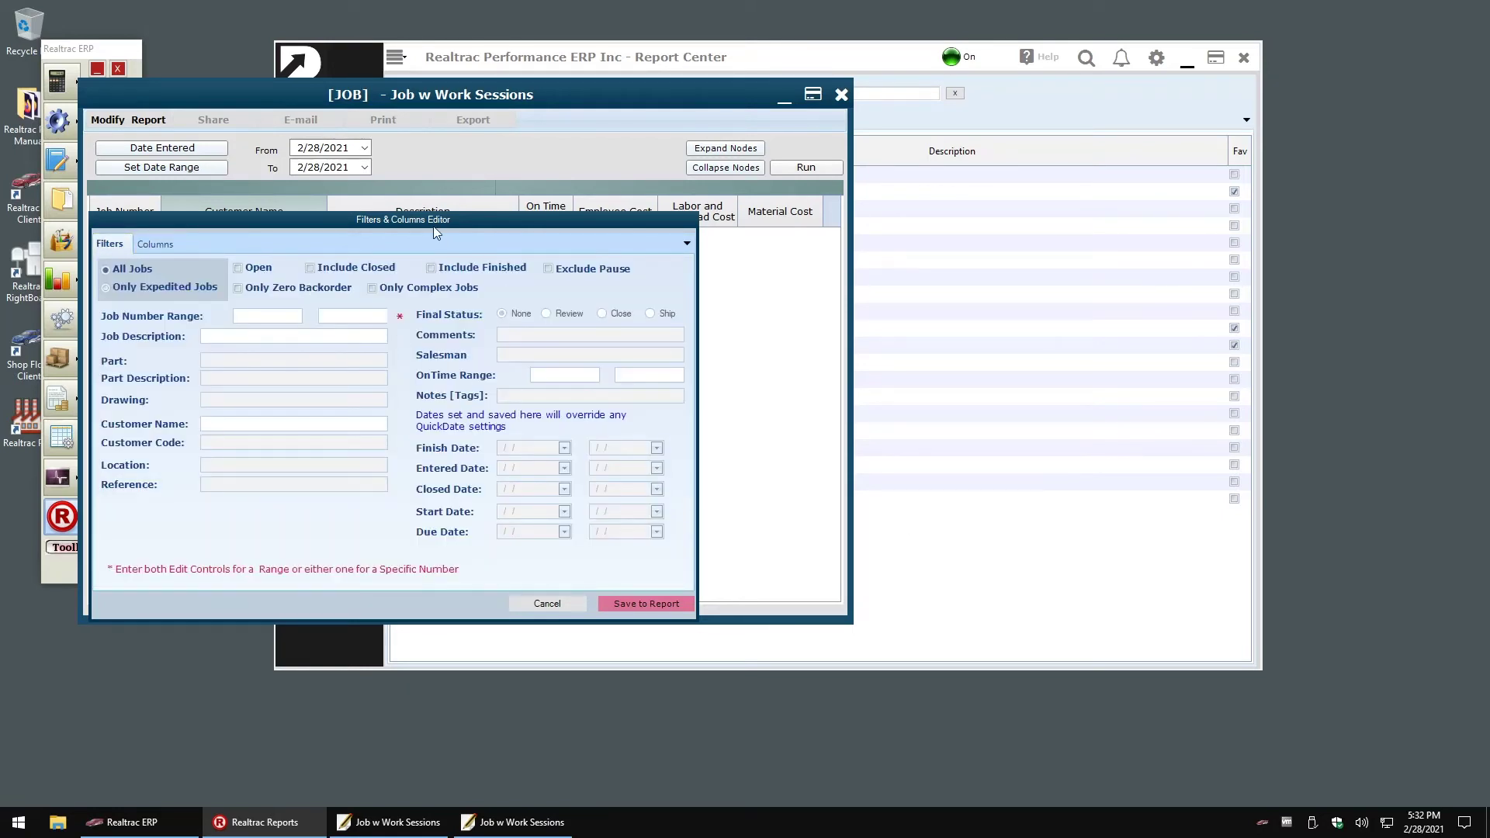
# Step: Shift the editor right, try a 'Shaft' Job Description filter, and go back to the column list
pyautogui.moveTo(440, 220); pyautogui.dragTo(524, 221)
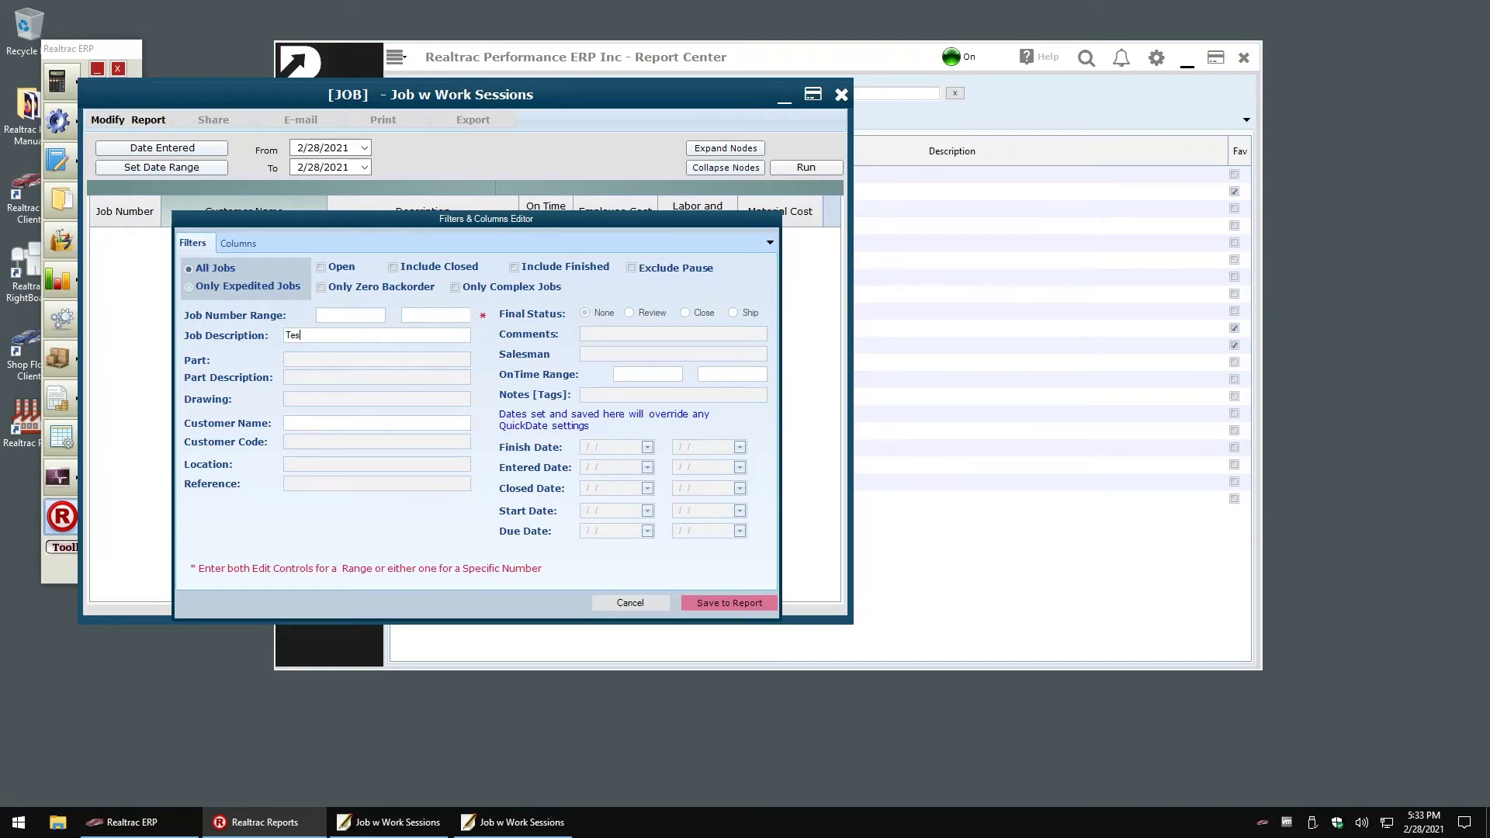
pyautogui.doubleClick(309, 340)
pyautogui.write('S')
pyautogui.click(234, 245)
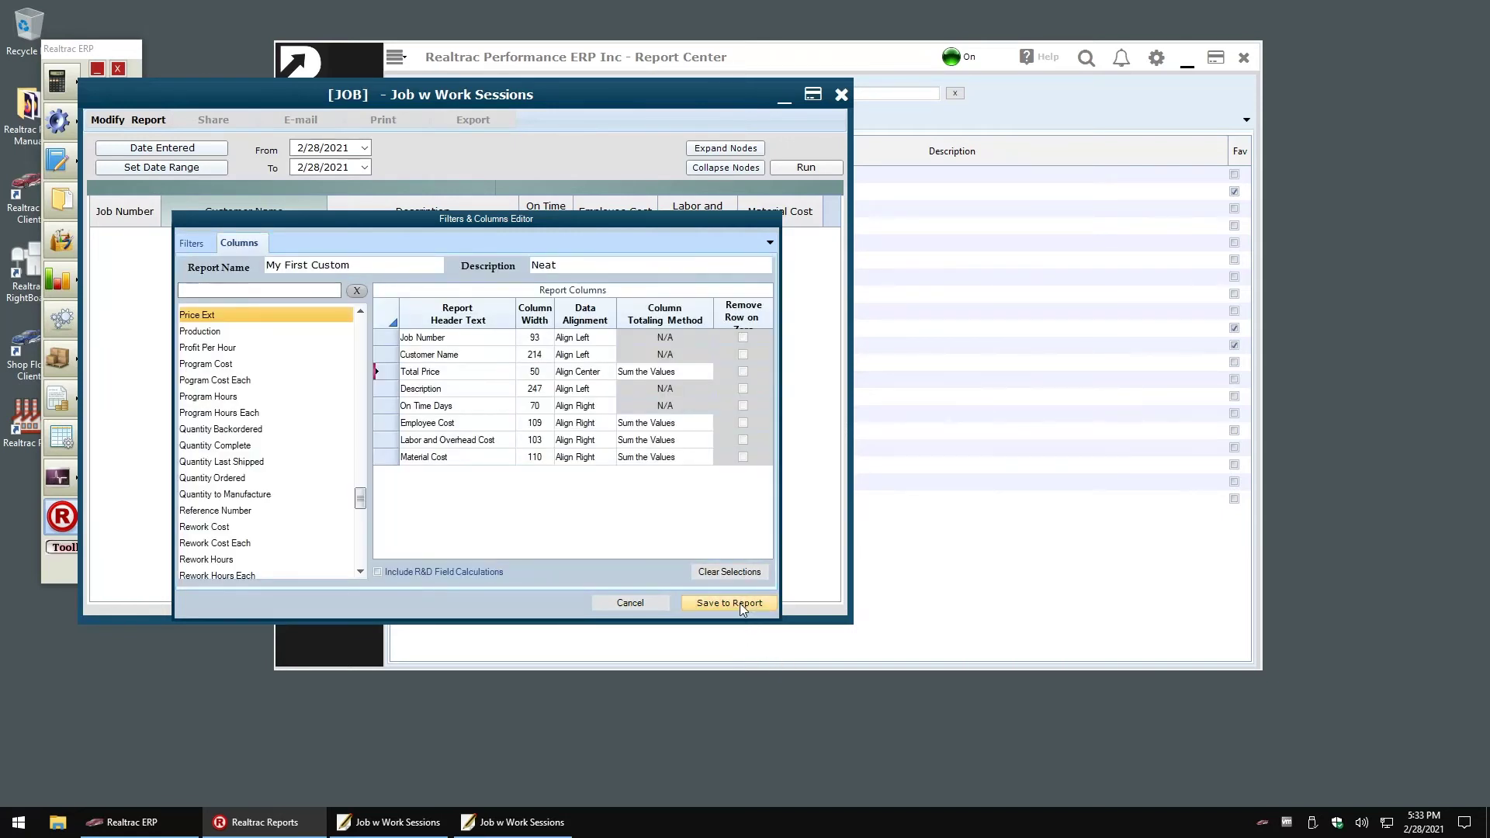
# Step: Save My First Custom, then run it for This Year to Date
pyautogui.click(741, 605)
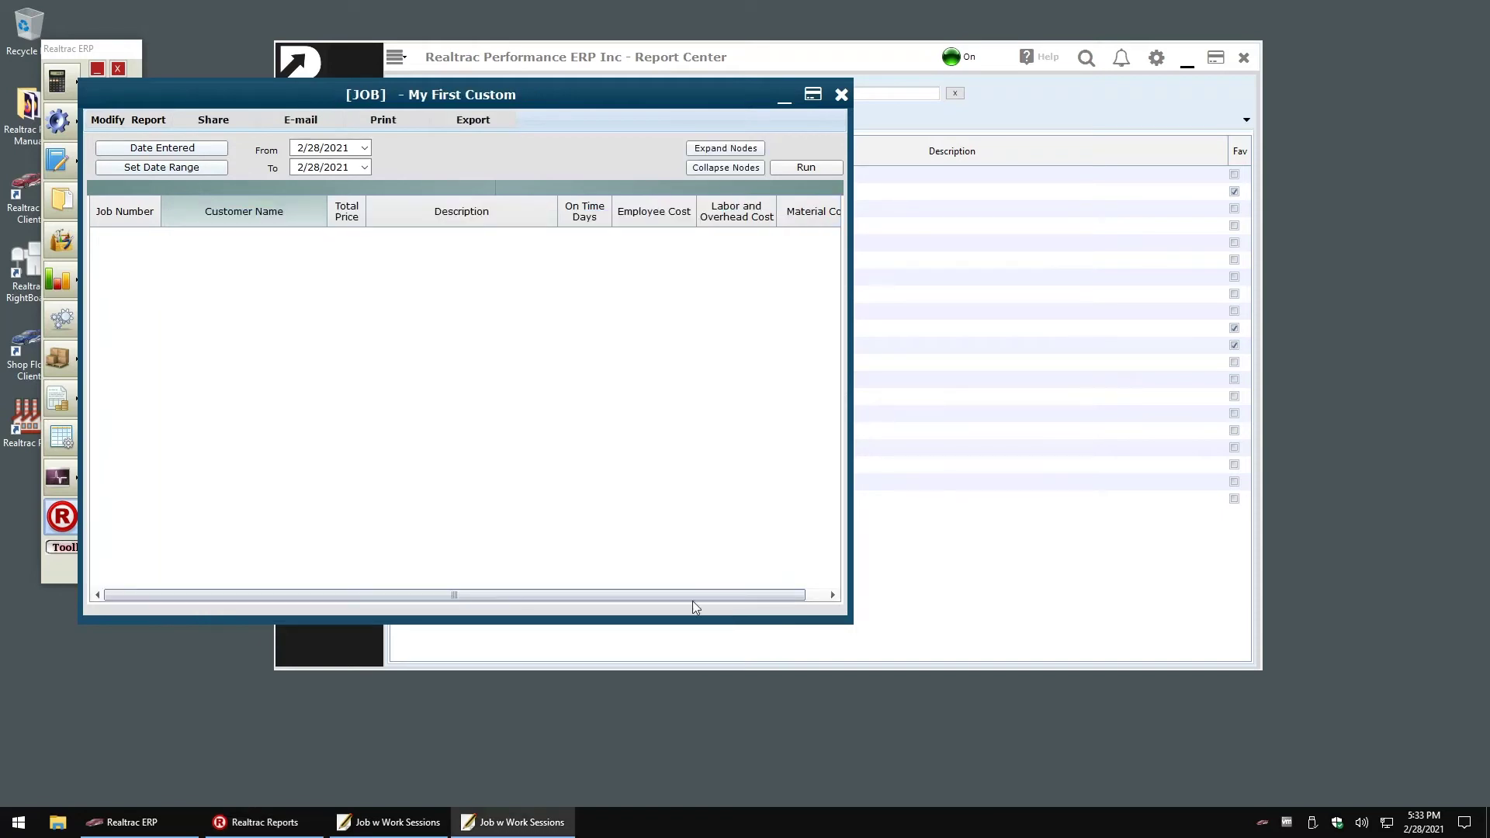
pyautogui.click(220, 149)
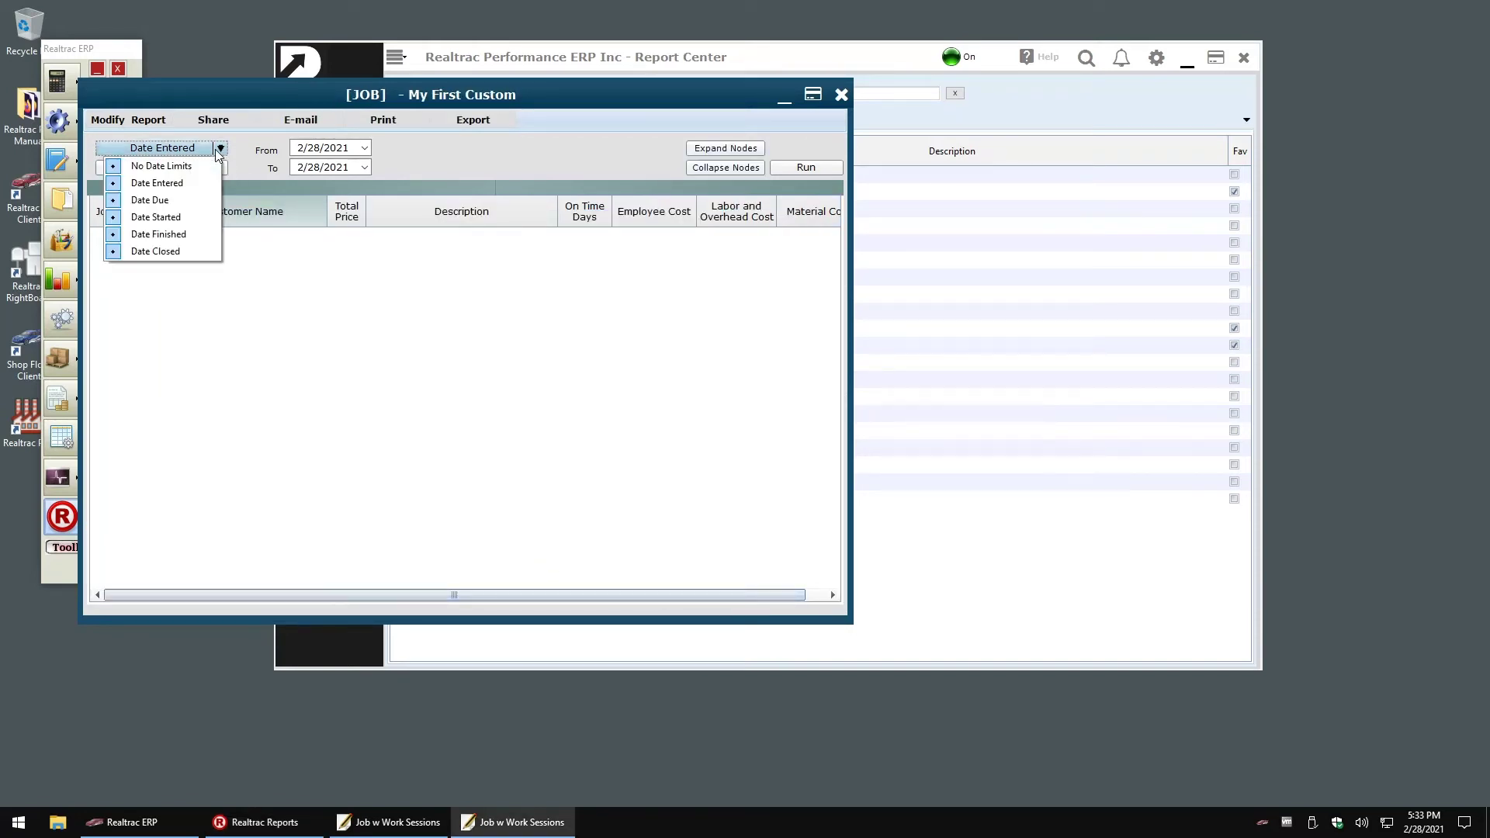
pyautogui.click(221, 172)
pyautogui.click(216, 171)
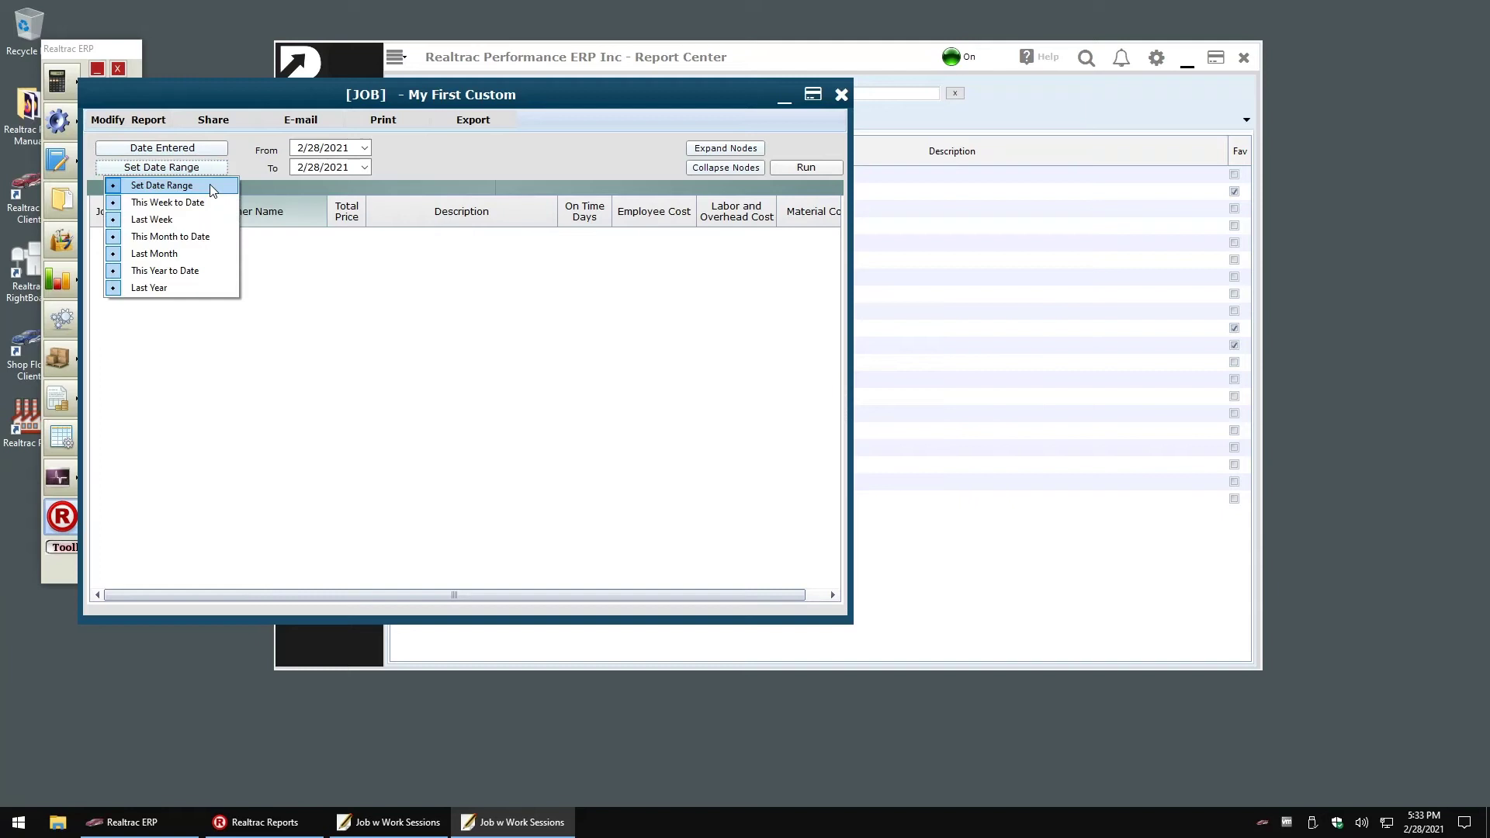
pyautogui.click(167, 270)
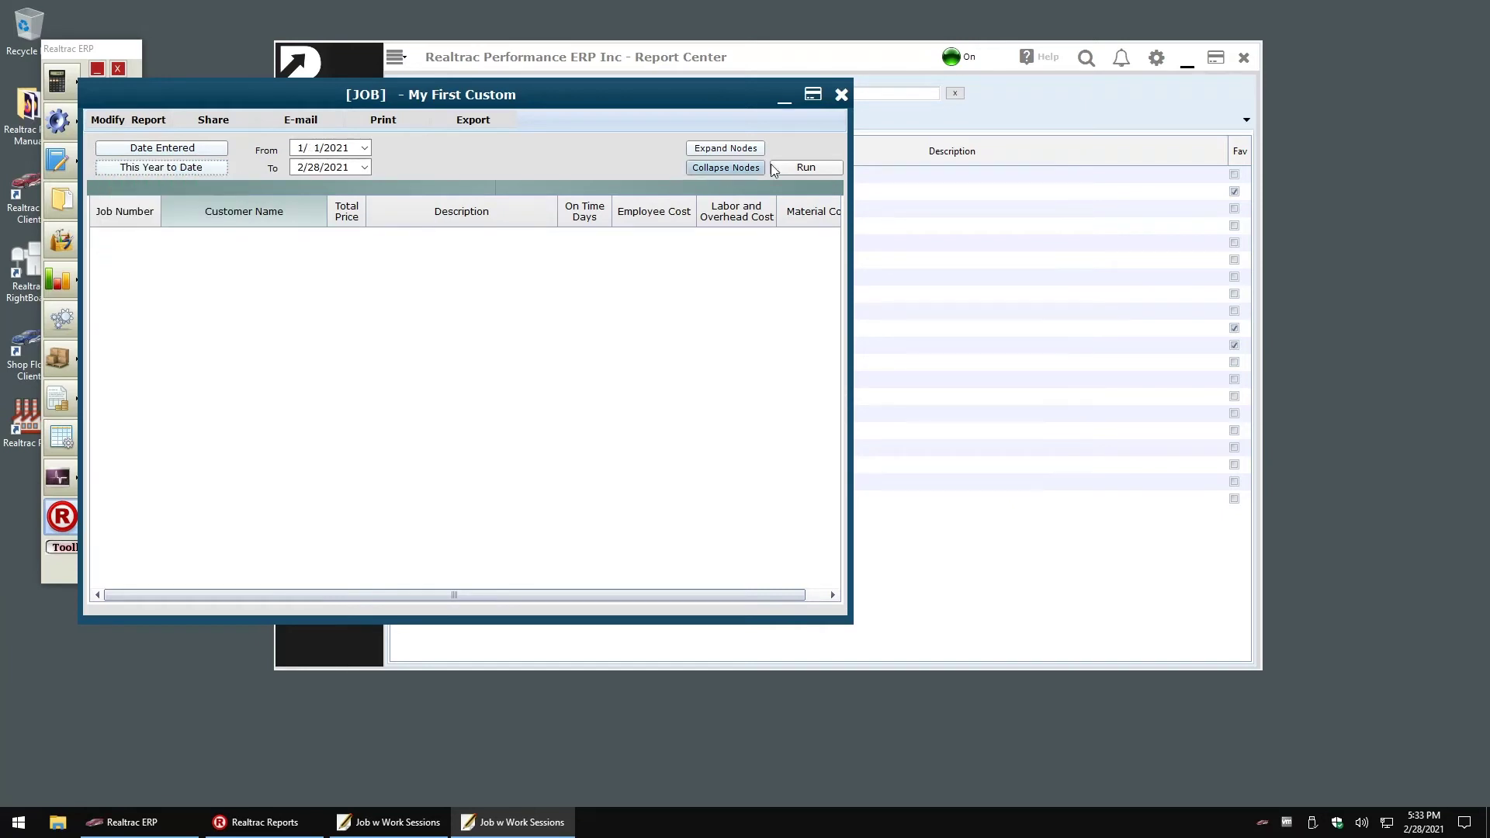
pyautogui.click(807, 168)
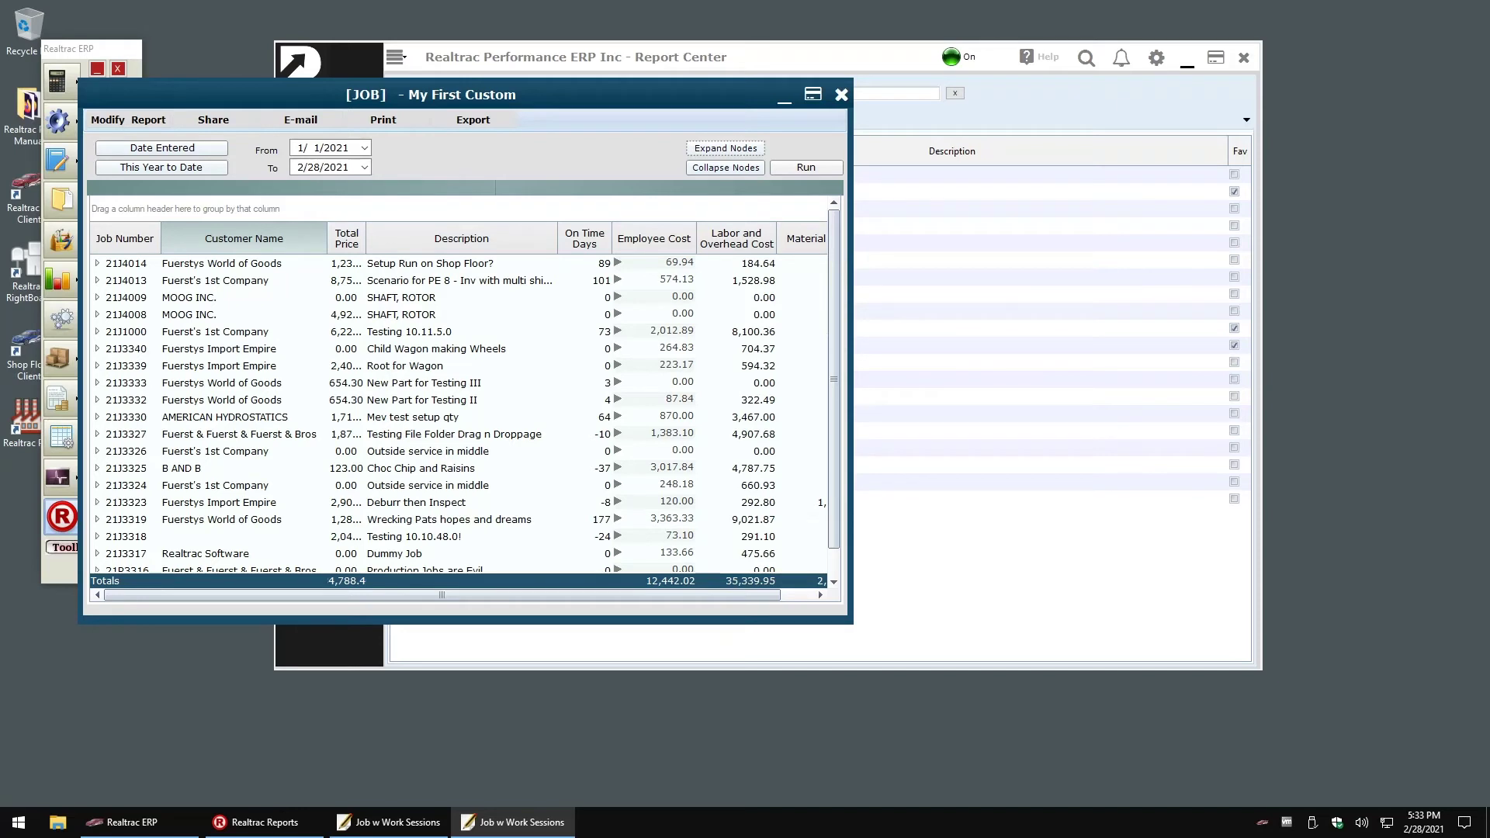
# Step: Enlarge the report window, widen Total Price, and sort by Total Price then Employee Cost
pyautogui.moveTo(482, 96); pyautogui.dragTo(568, 46)
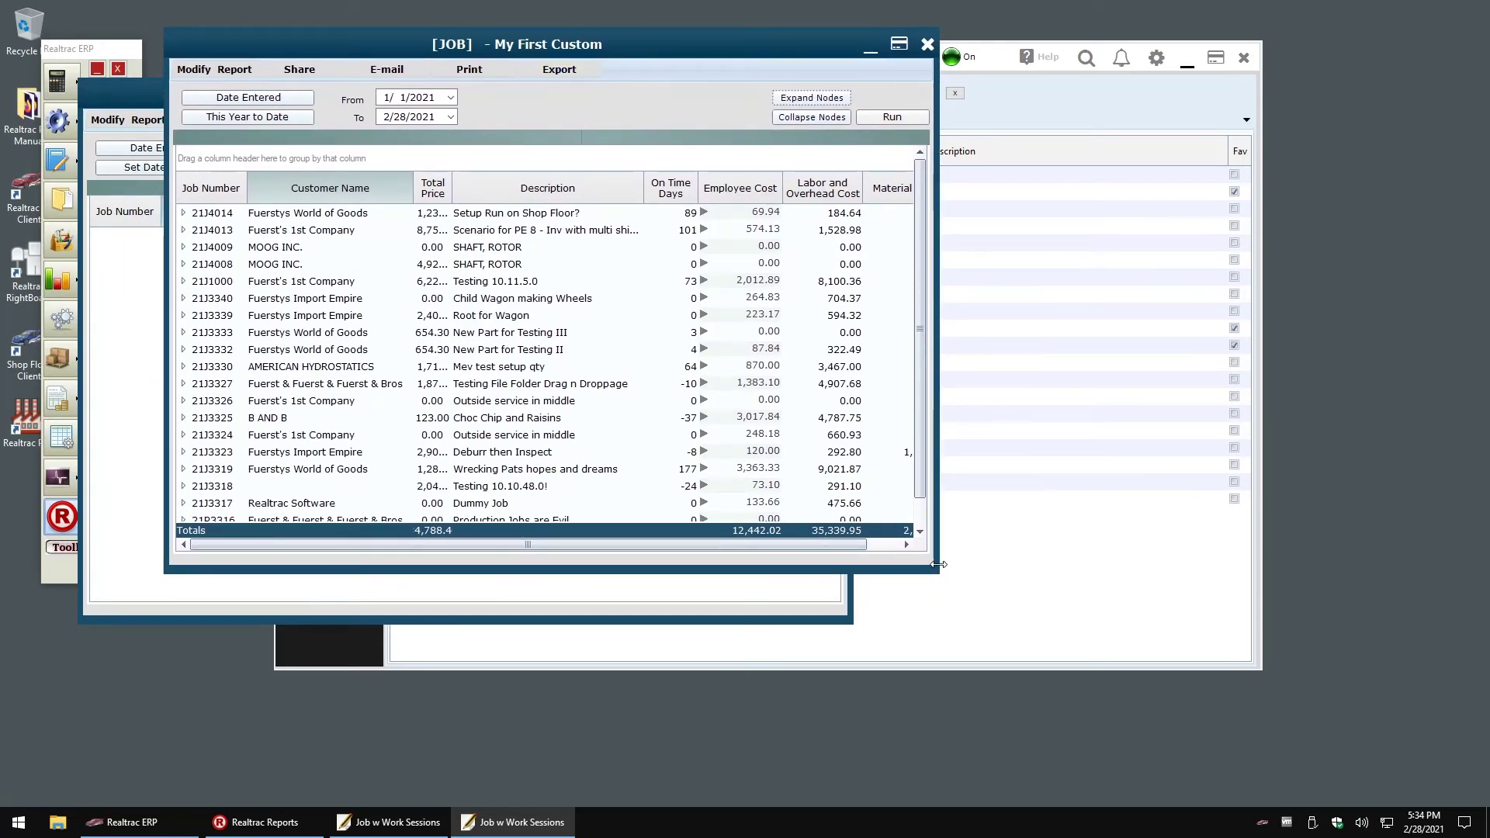
pyautogui.moveTo(937, 565); pyautogui.dragTo(1239, 553)
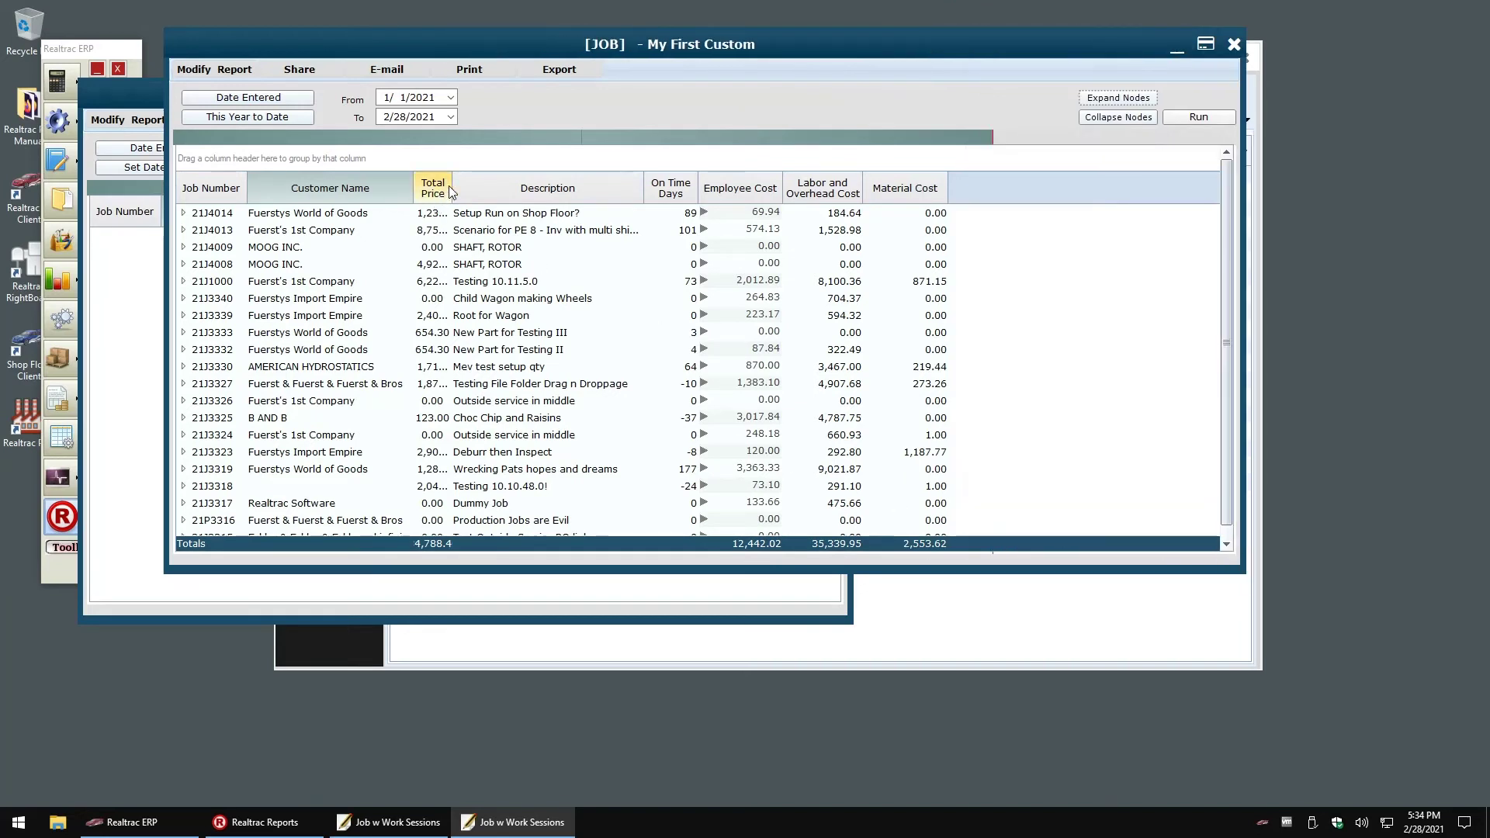
pyautogui.moveTo(452, 188); pyautogui.dragTo(546, 193)
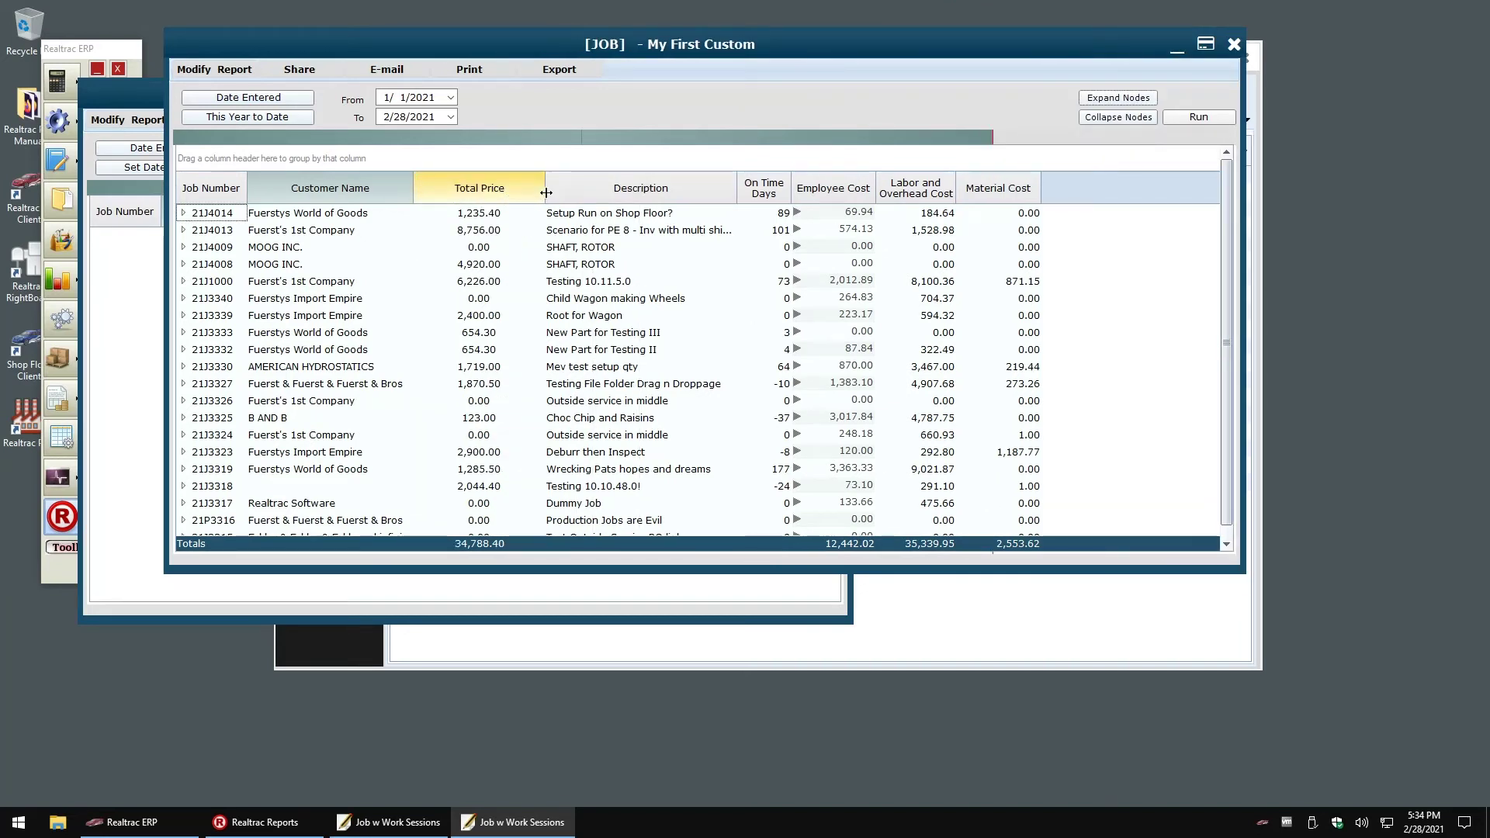
pyautogui.click(481, 190)
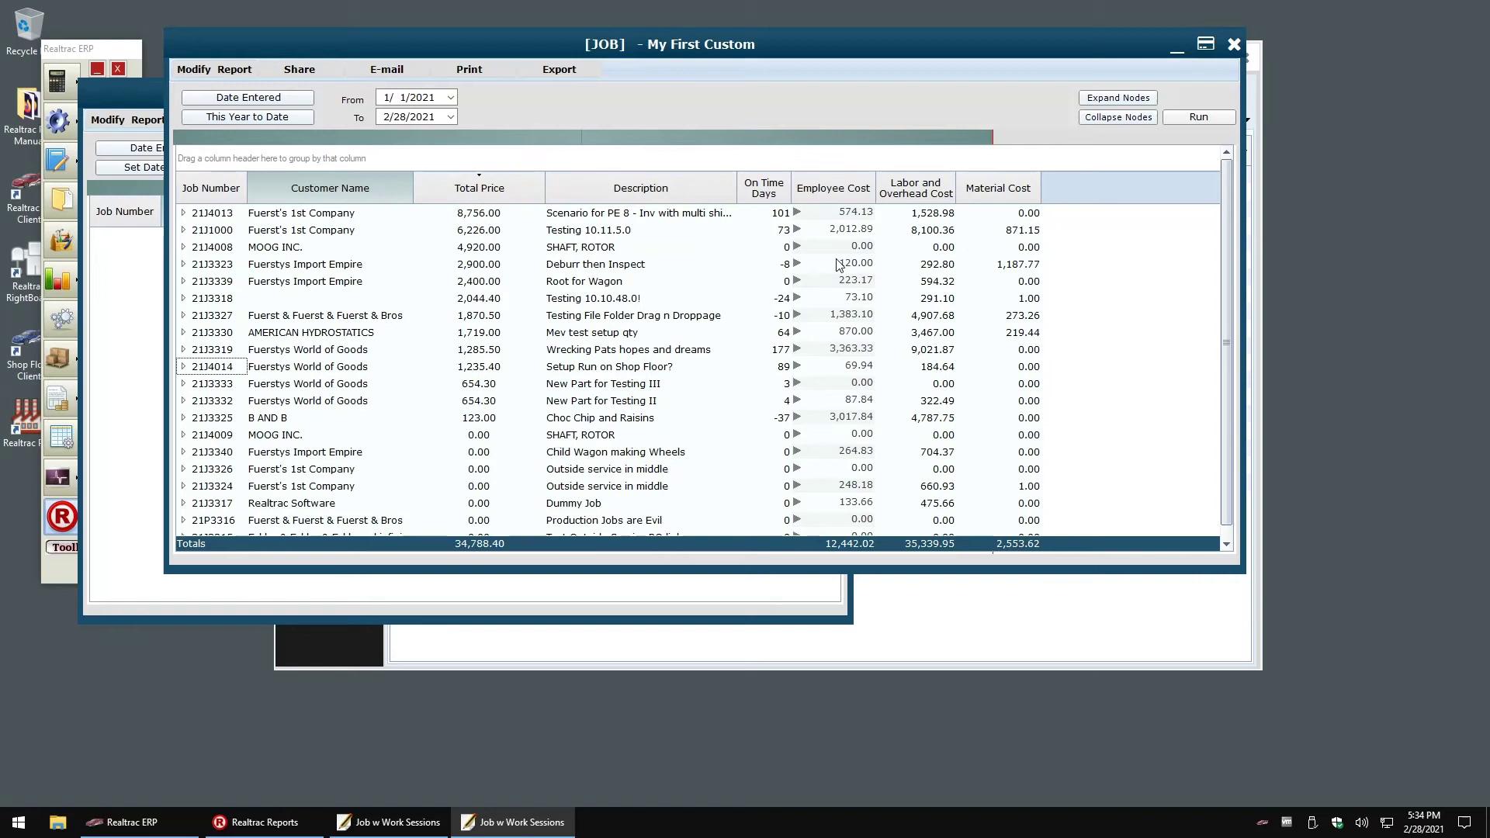
pyautogui.click(834, 189)
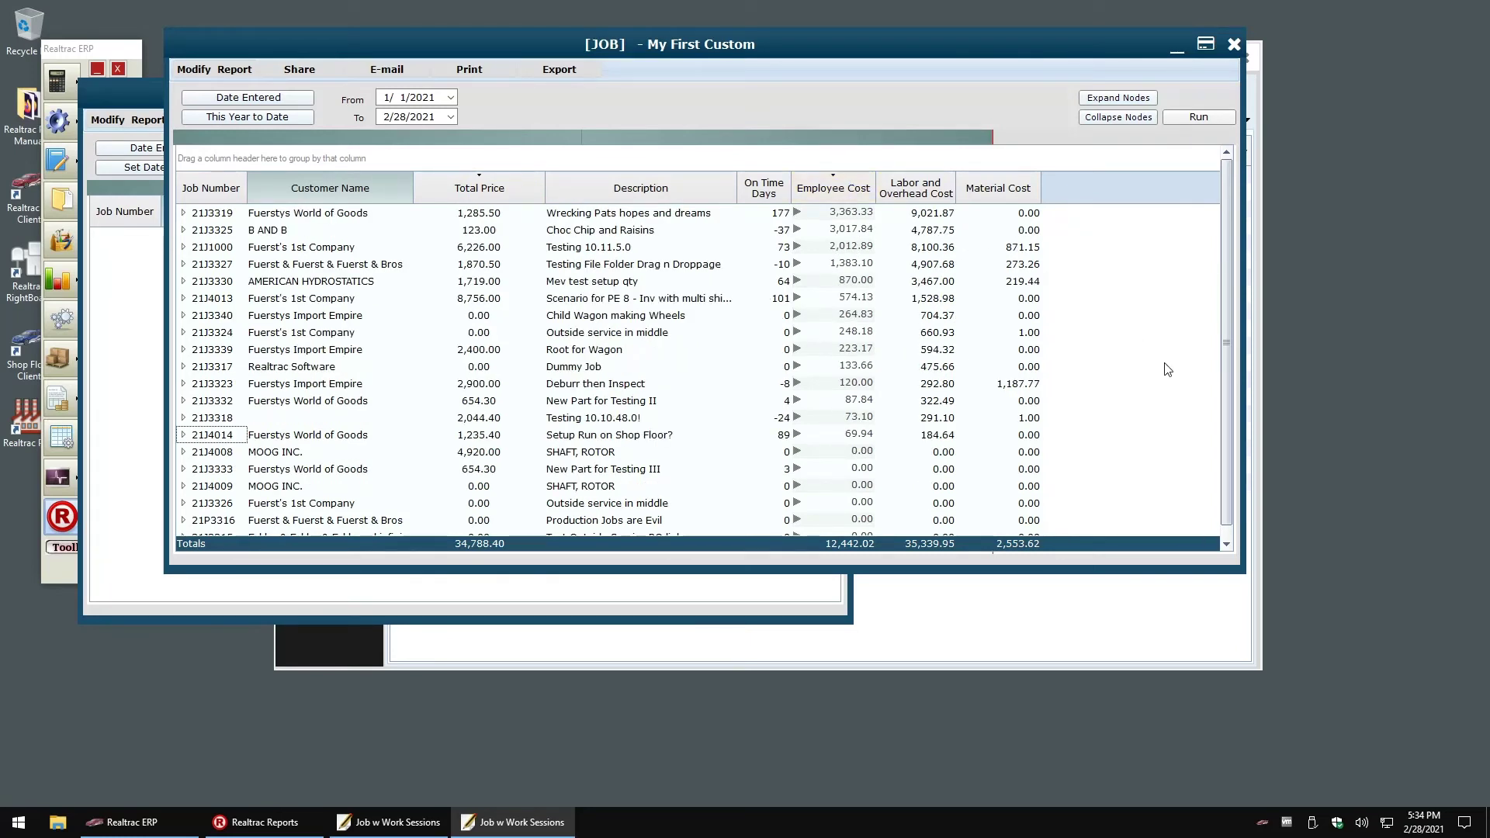
# Step: Group the report by Customer Name and collapse jobs 21J33, 21P3 and 21J10
pyautogui.moveTo(356, 194); pyautogui.dragTo(358, 160)
pyautogui.scroll(-6, 725, 310)
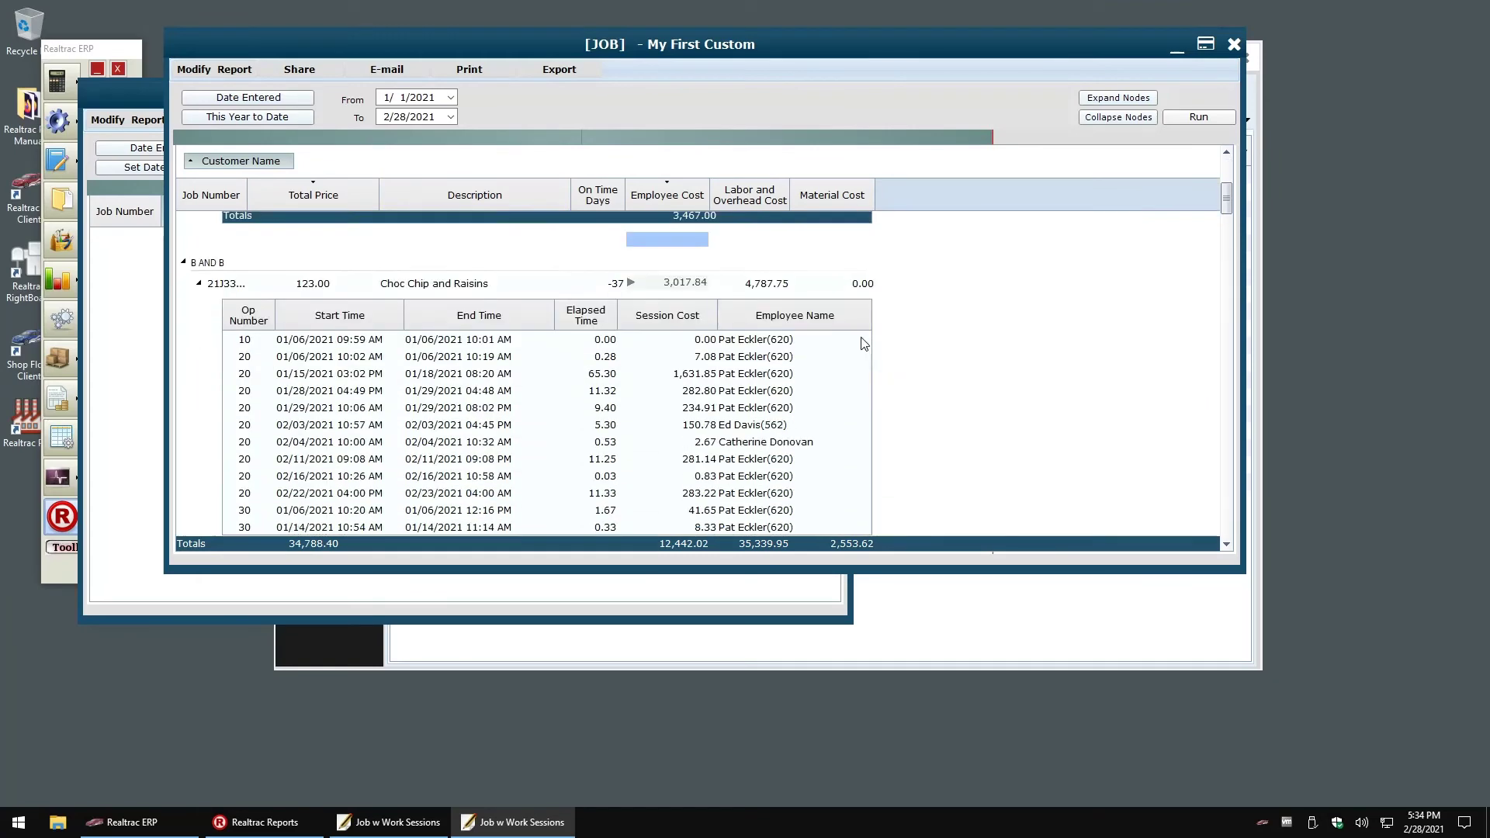
pyautogui.scroll(-1, 863, 343)
pyautogui.scroll(-6, 987, 370)
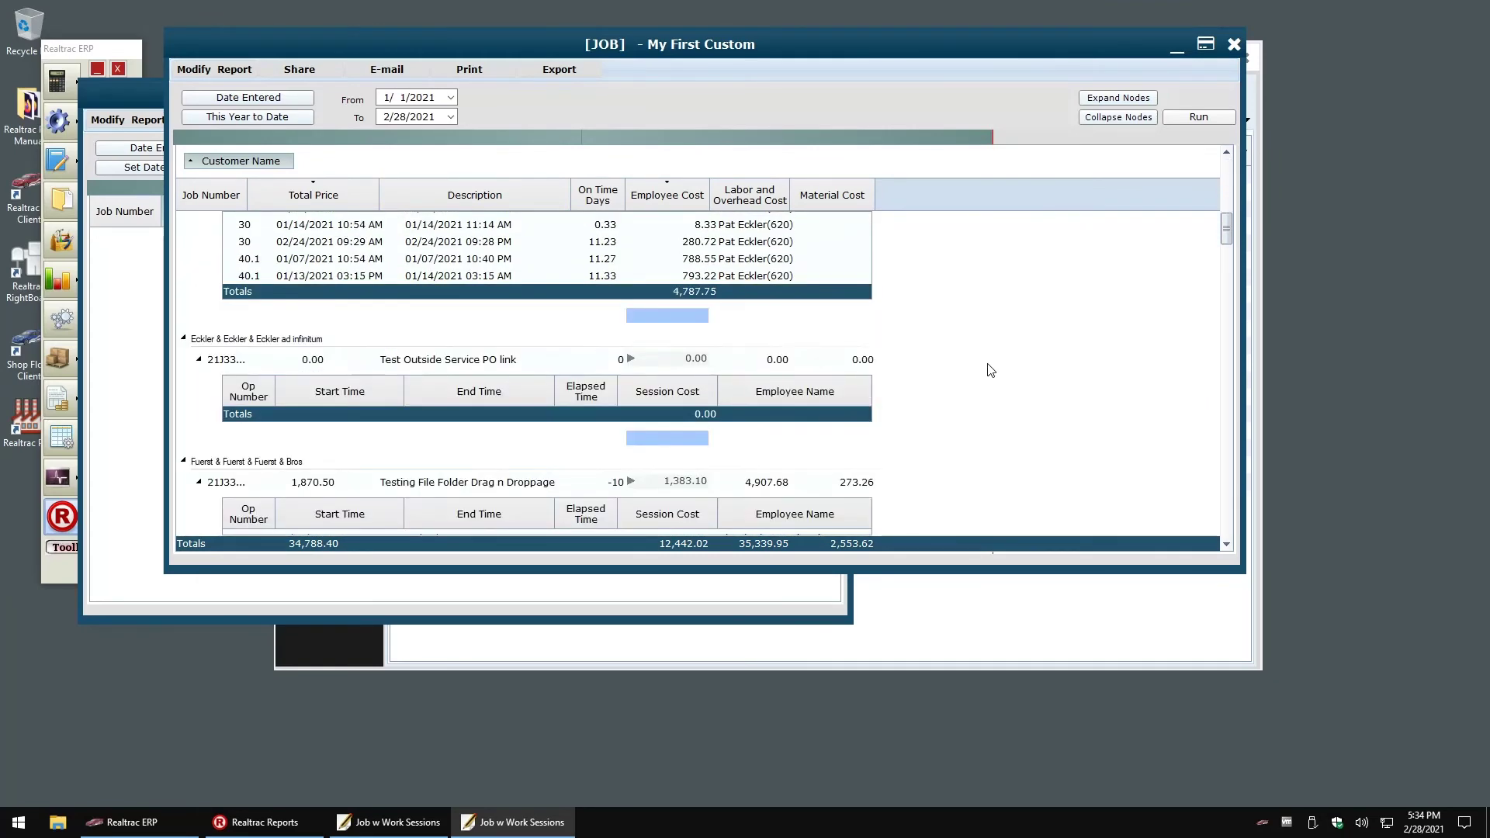
pyautogui.click(200, 363)
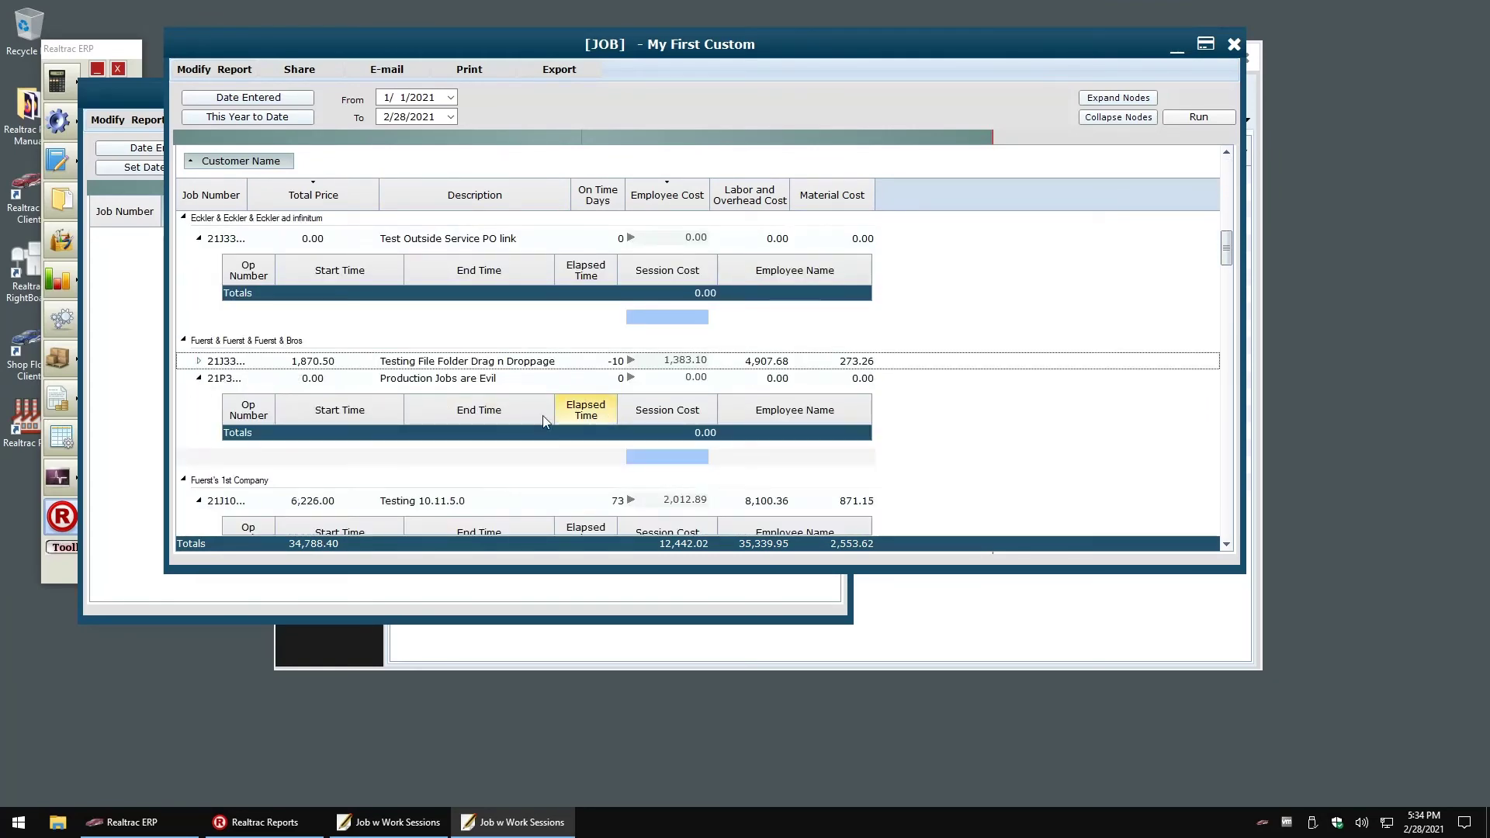
pyautogui.click(198, 379)
pyautogui.scroll(-1, 245, 388)
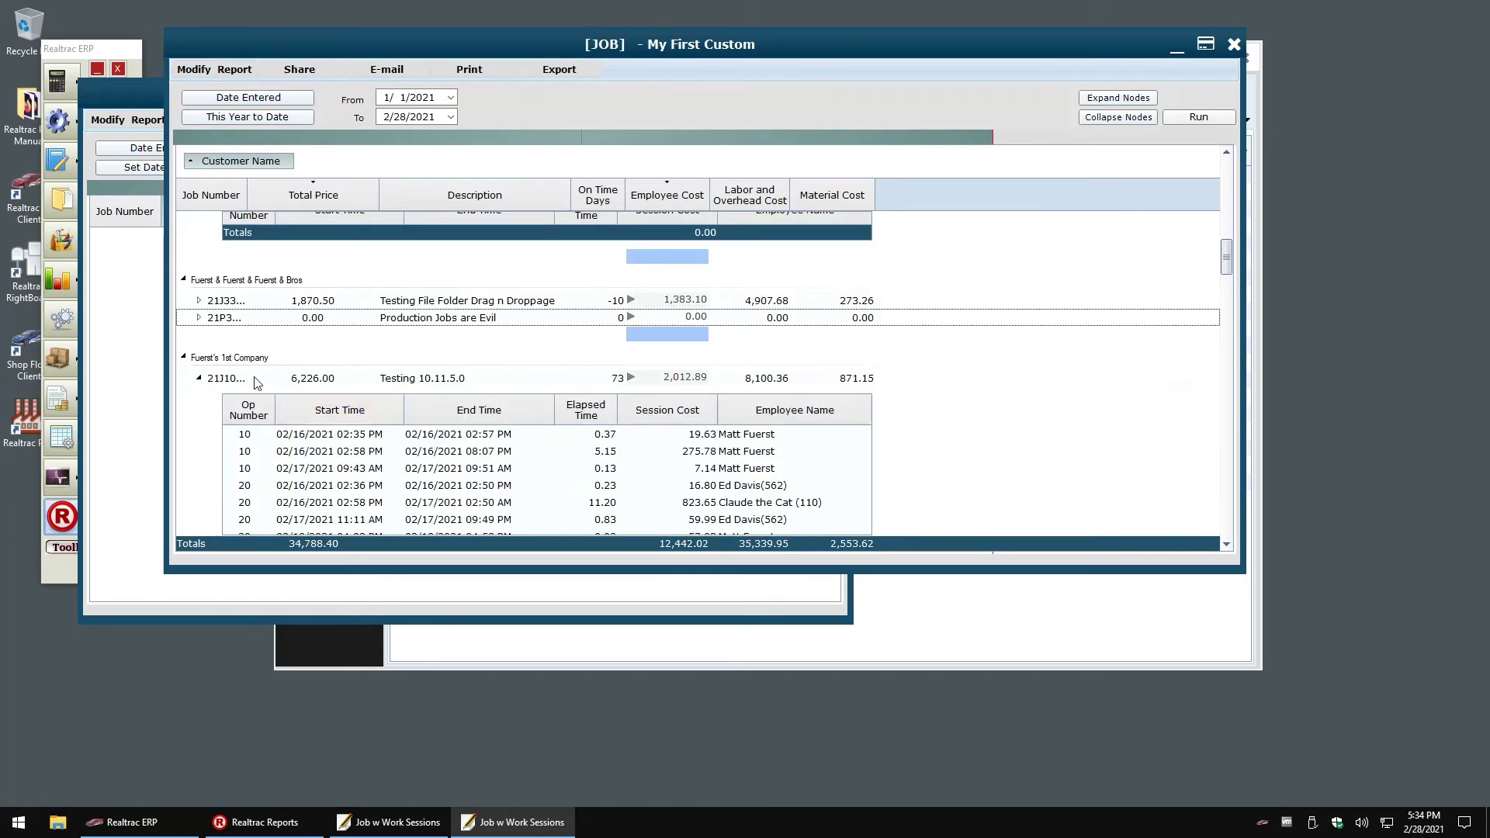
pyautogui.click(199, 377)
pyautogui.scroll(-3, 940, 459)
pyautogui.scroll(10, 940, 458)
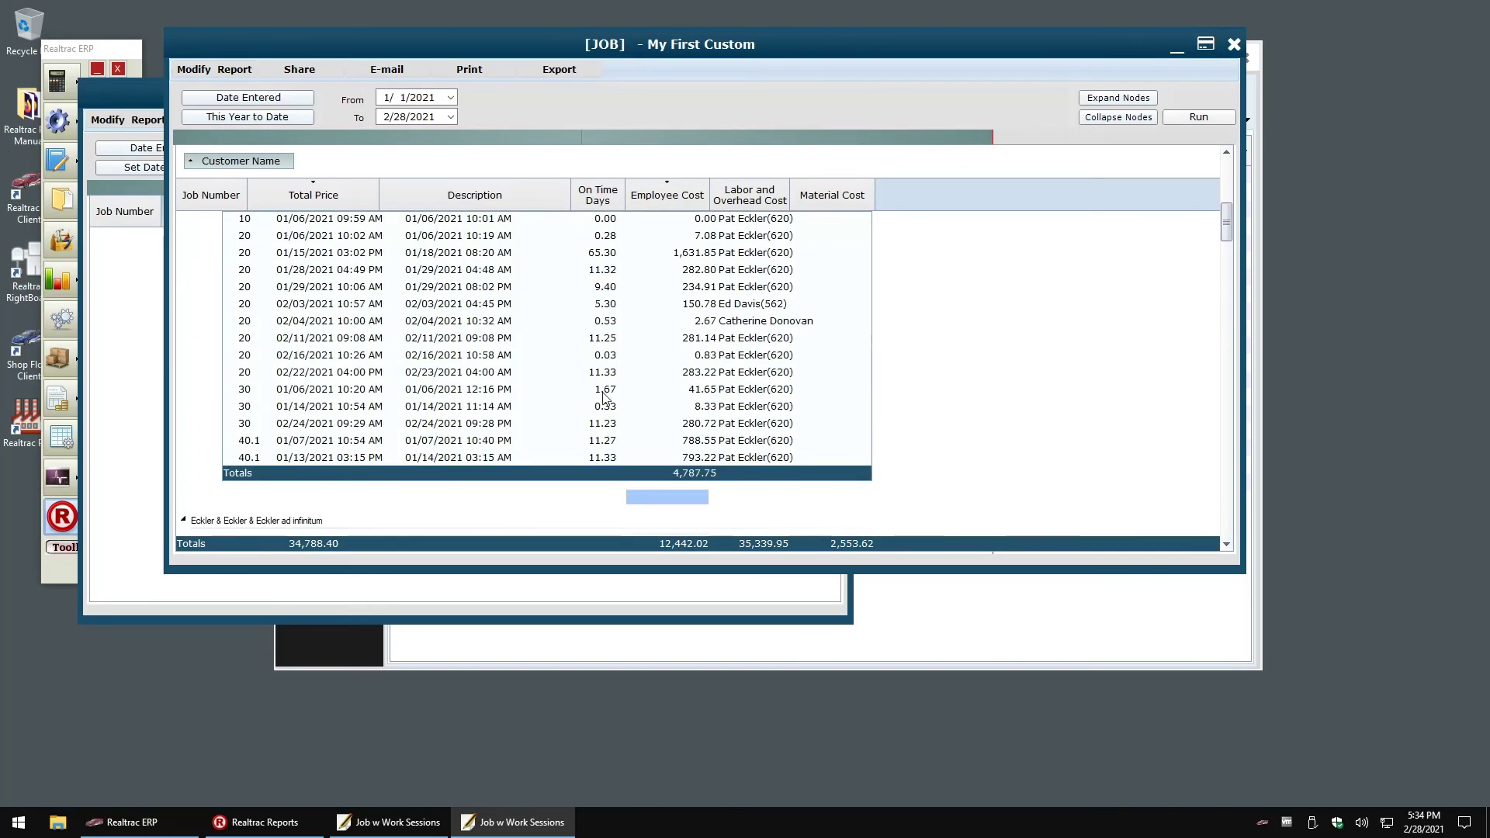
# Step: Ungroup the report back to a Customer Name column and collapse every job's work sessions
pyautogui.moveTo(211, 160); pyautogui.dragTo(386, 188)
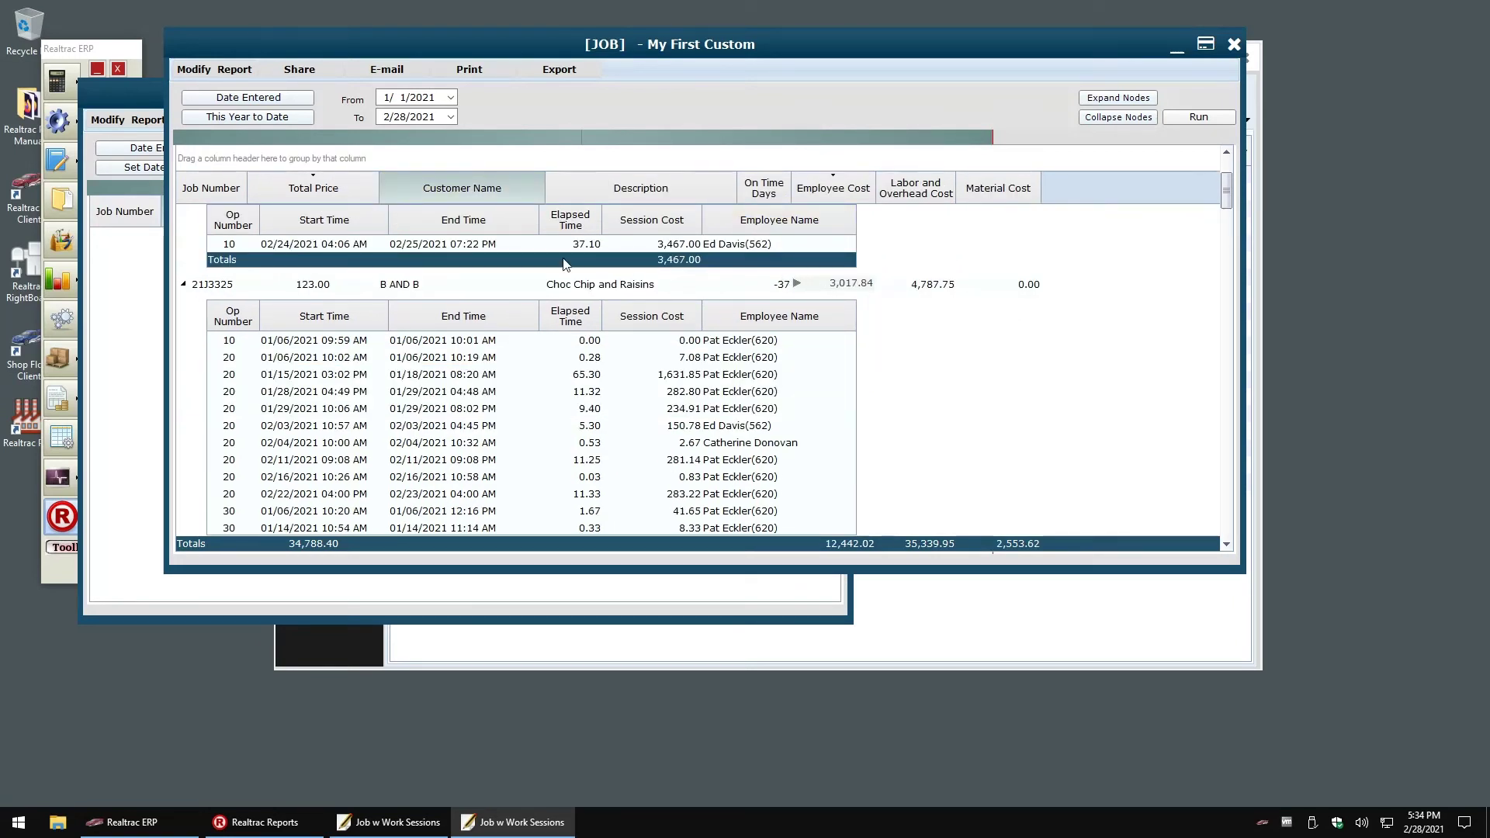
pyautogui.scroll(3, 335, 233)
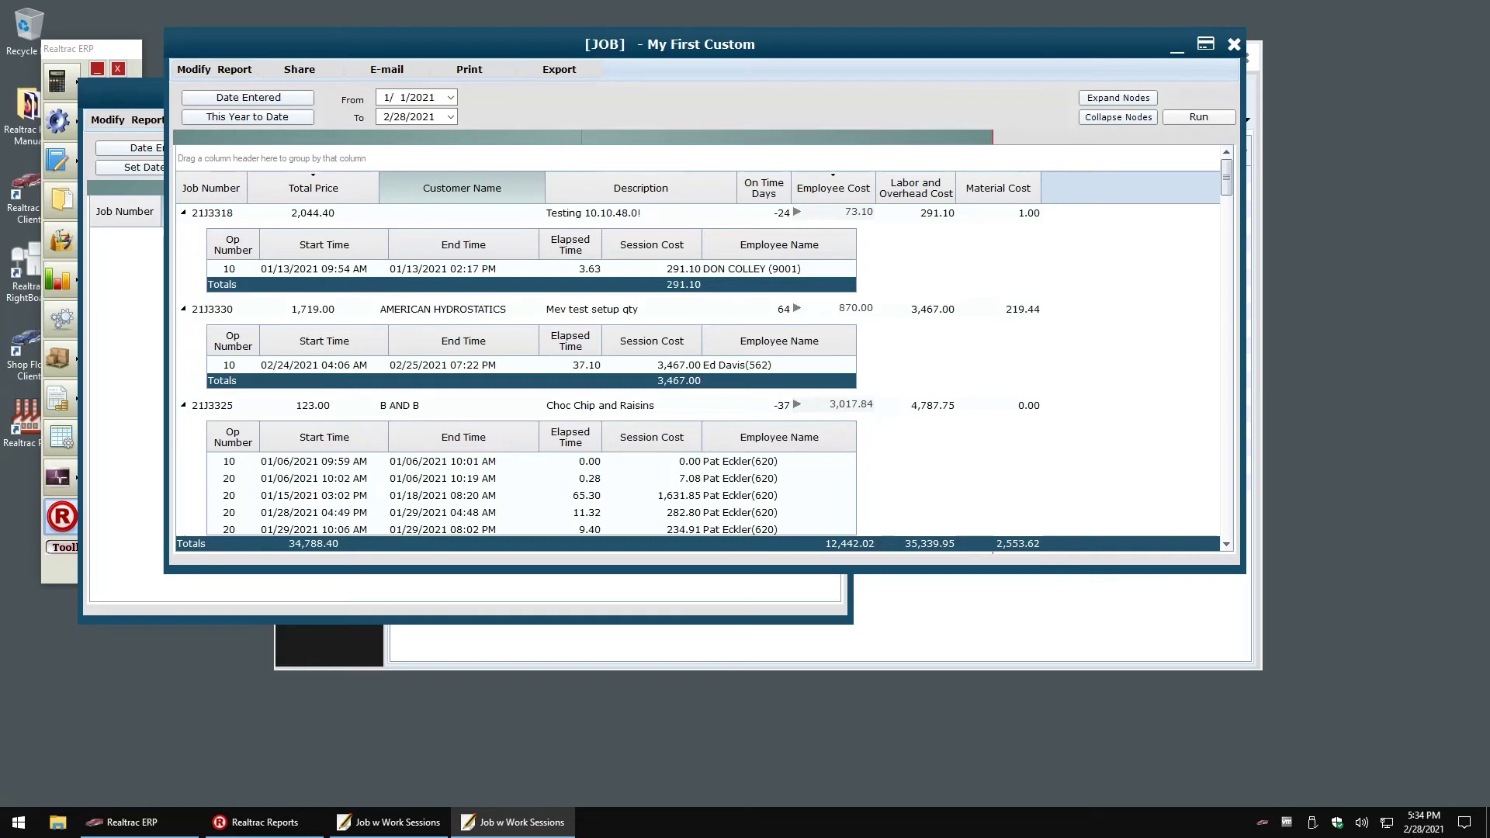
pyautogui.click(1120, 115)
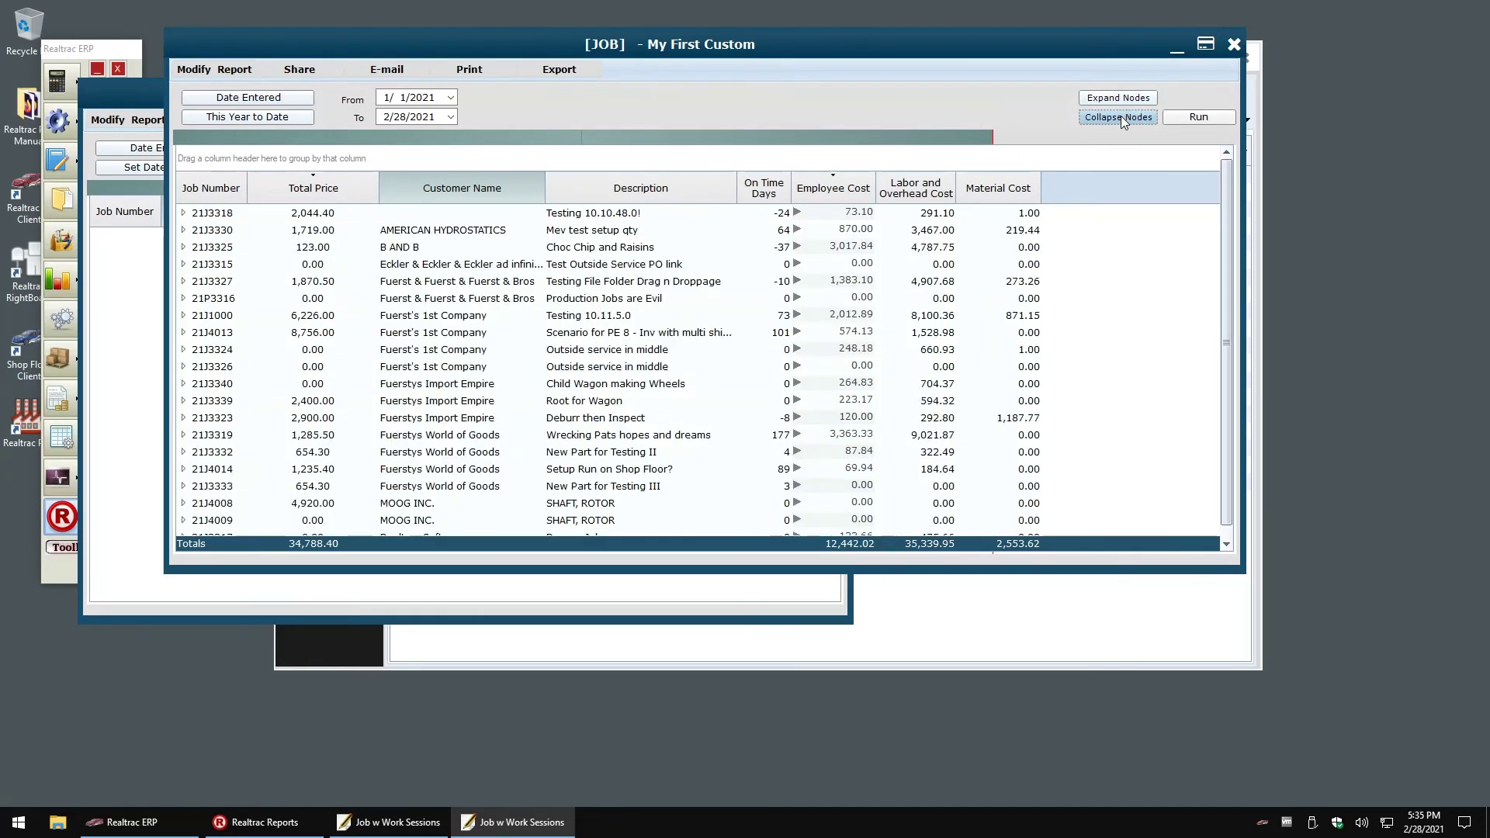
# Step: Close the My First Custom and Job w Work Sessions reports, then pin the State of the Jobs insight to the dashboard
pyautogui.click(1233, 45)
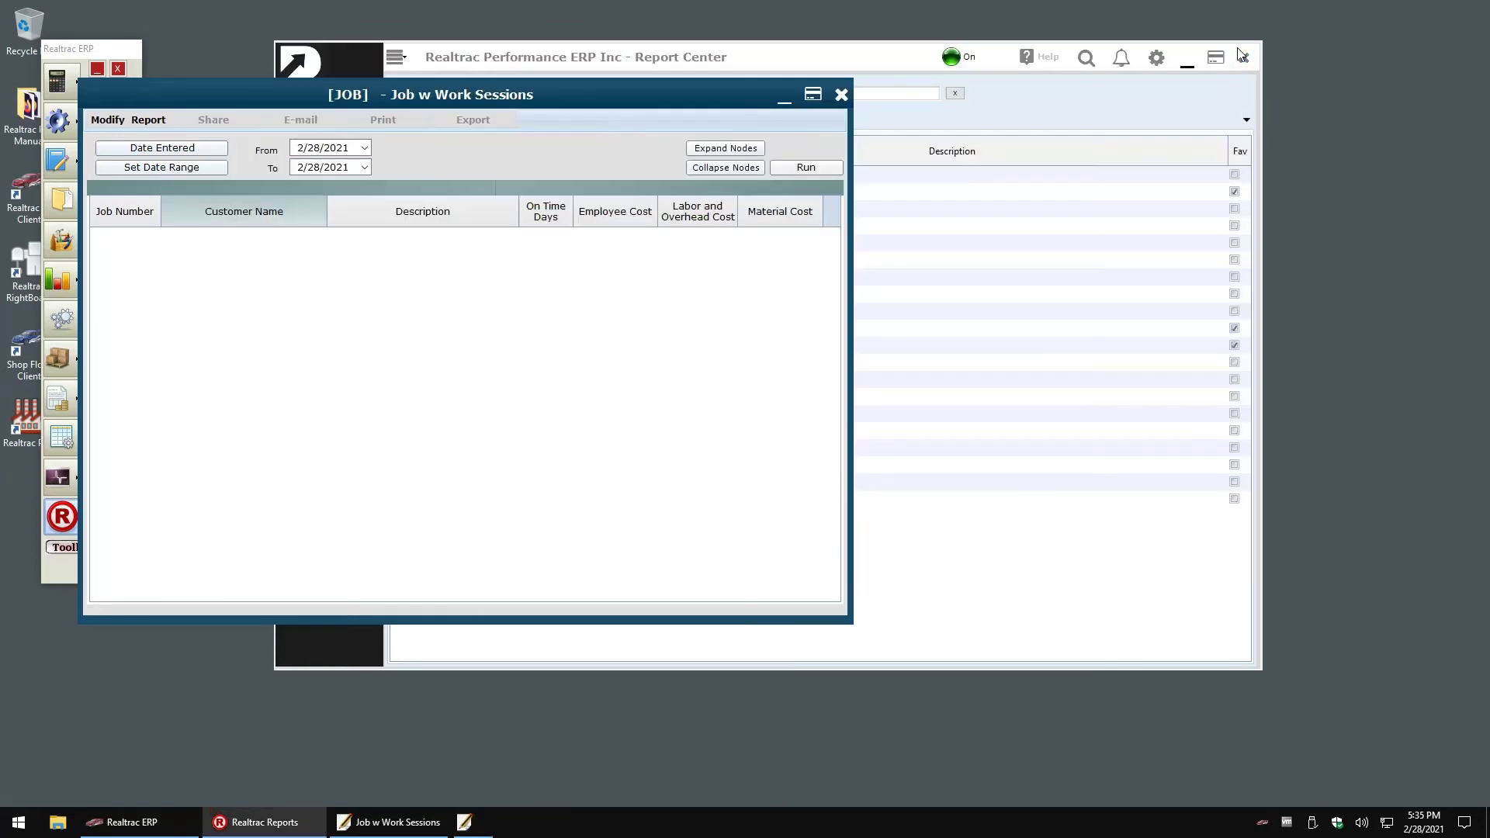
pyautogui.click(841, 95)
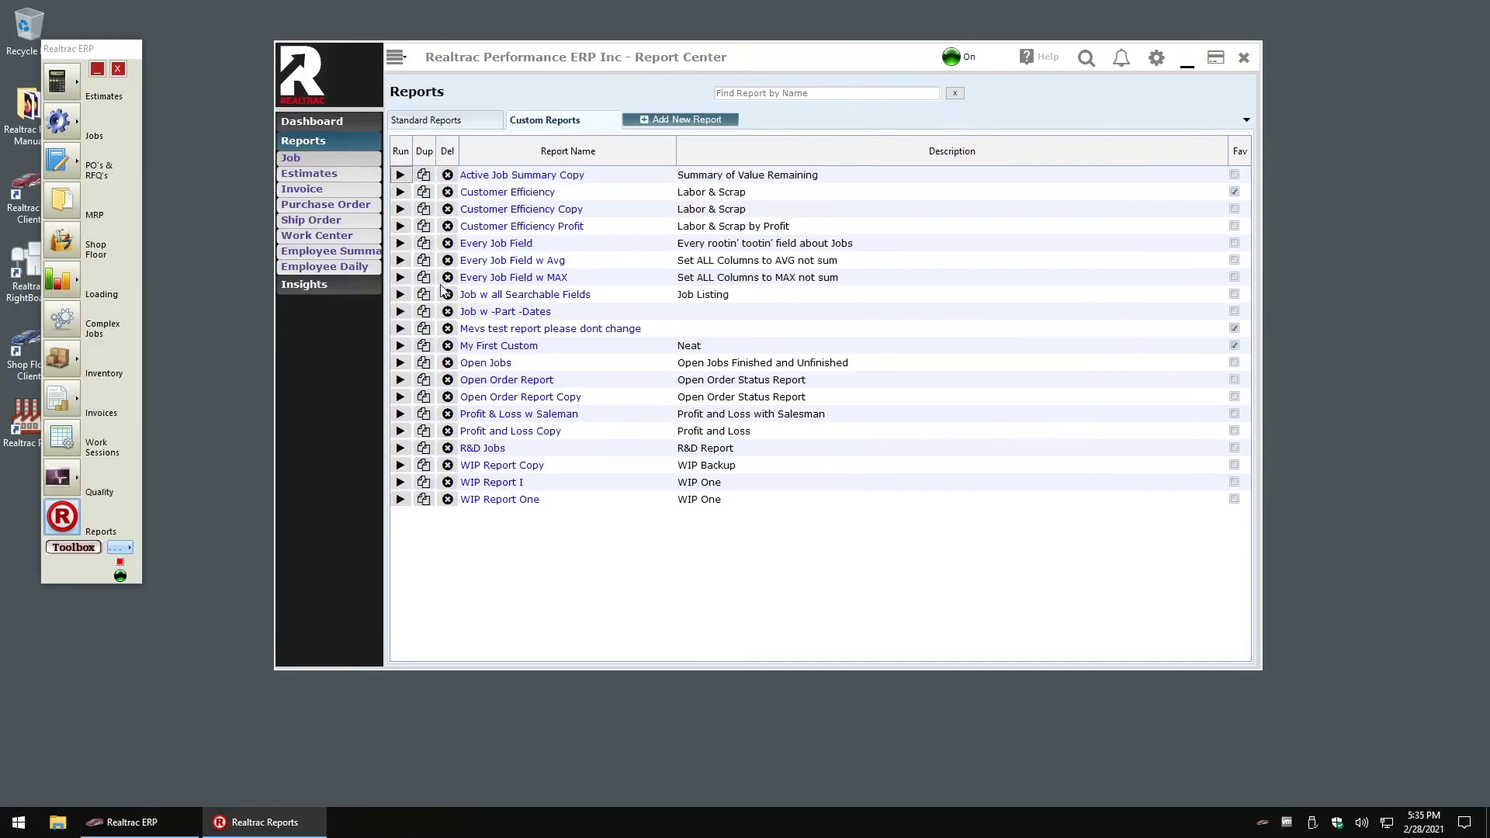
pyautogui.click(314, 287)
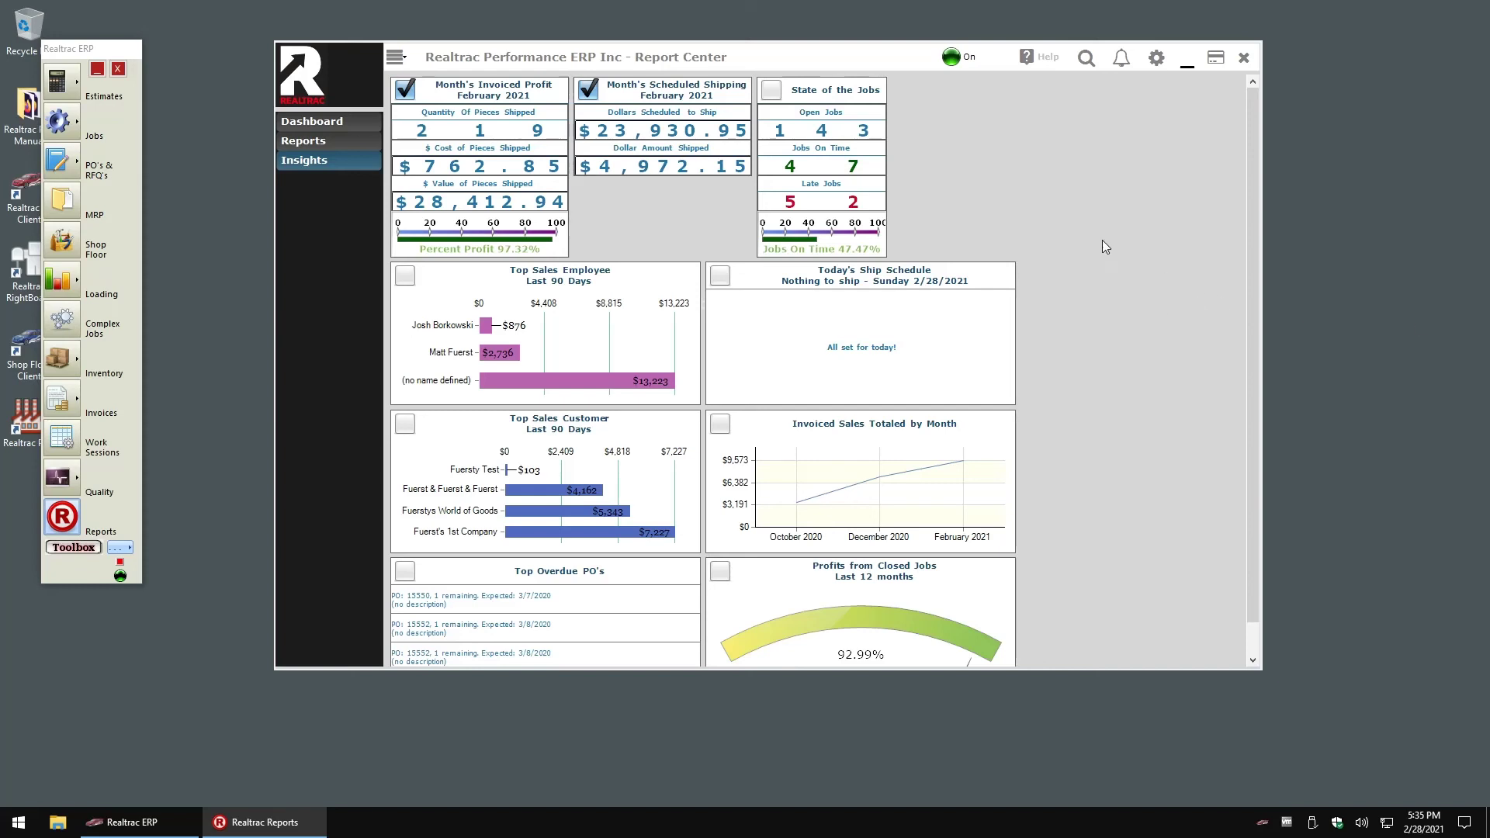
pyautogui.click(770, 91)
# Step: Tick Fav on the Every Invoice Field report under Reports > Invoice, then confirm it on the Dashboard
pyautogui.click(315, 123)
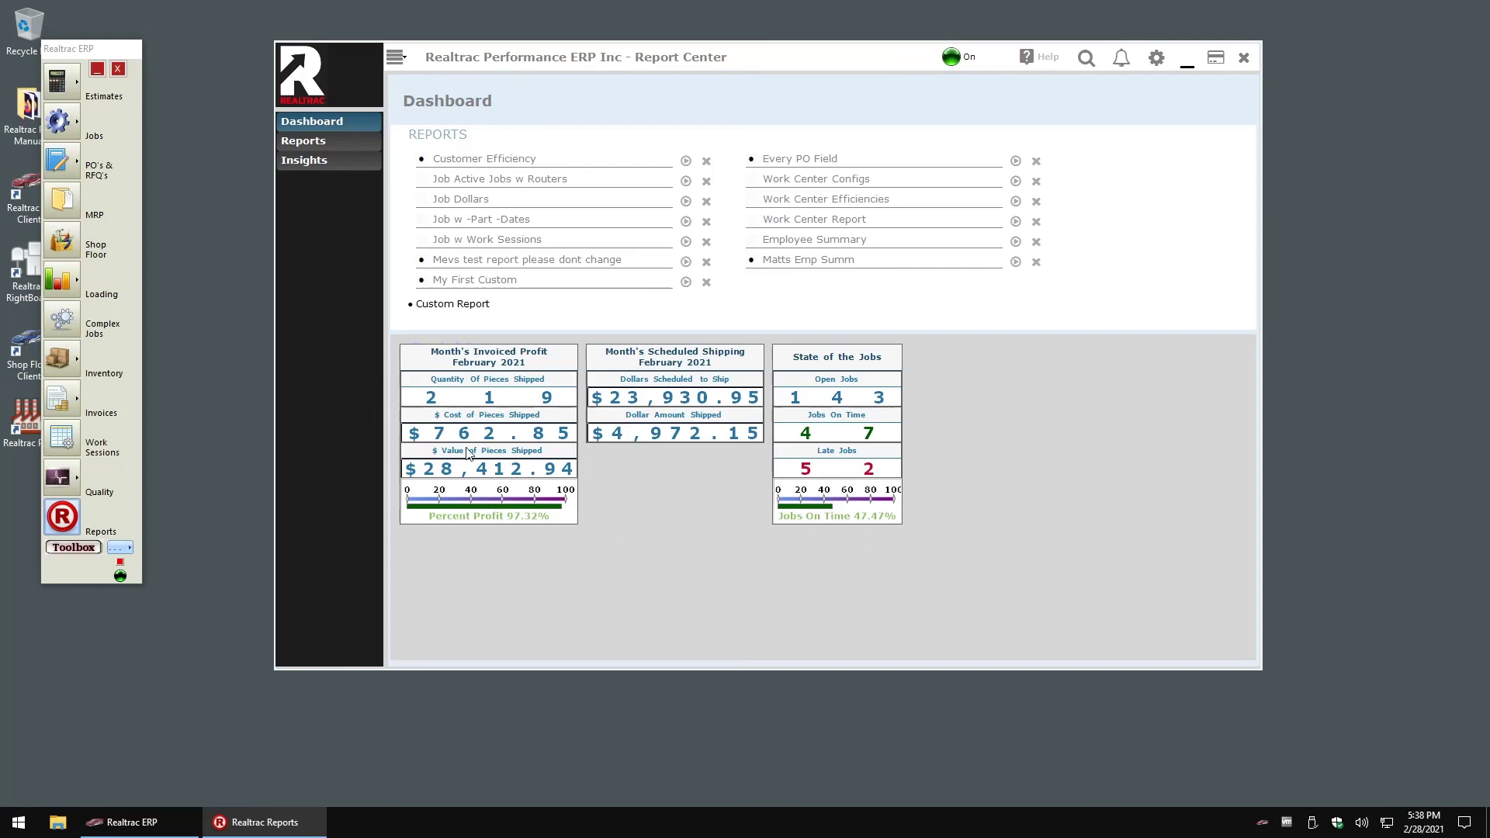
pyautogui.click(301, 144)
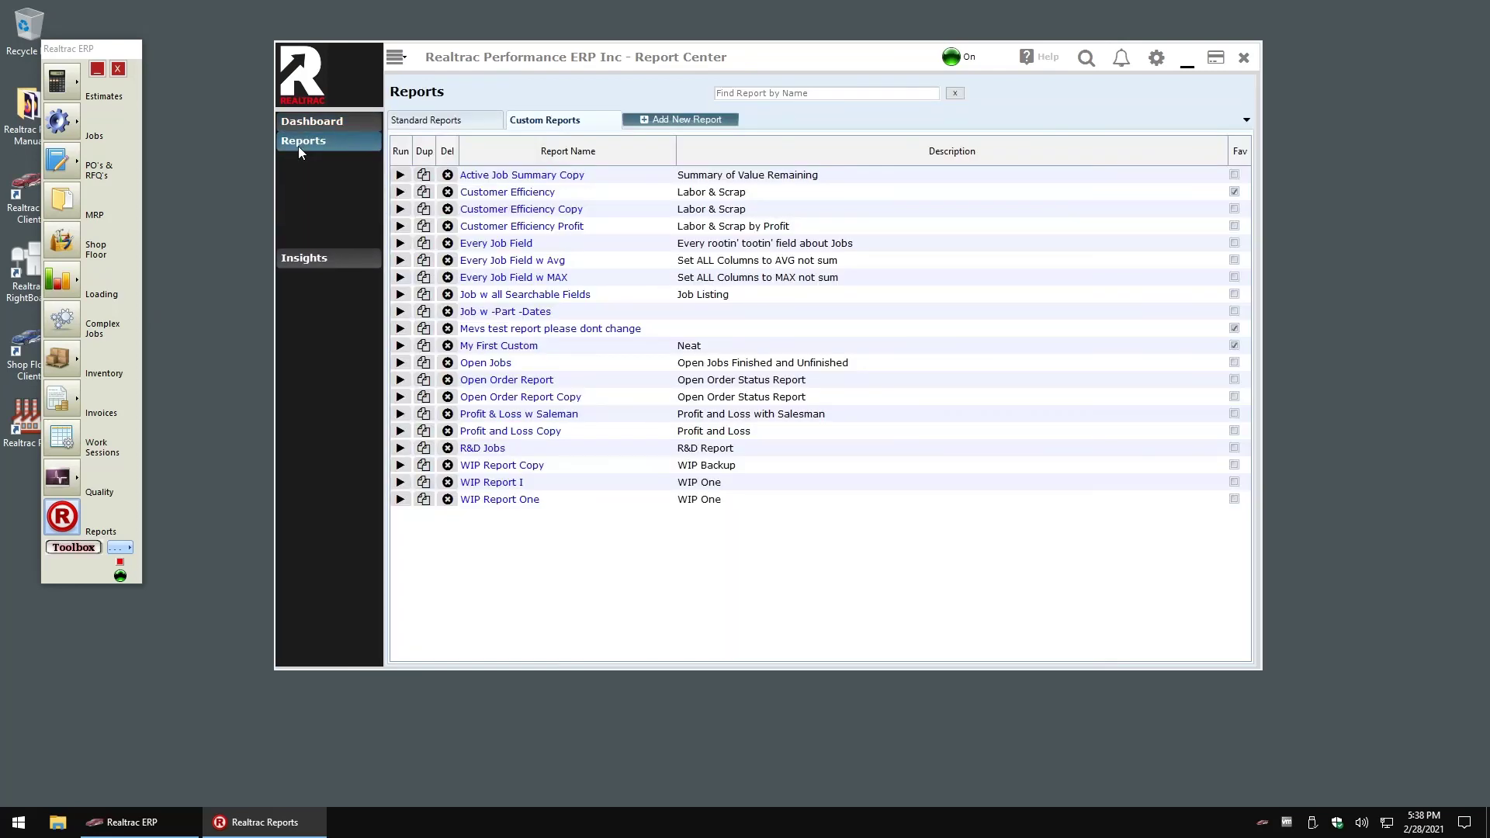
pyautogui.click(307, 188)
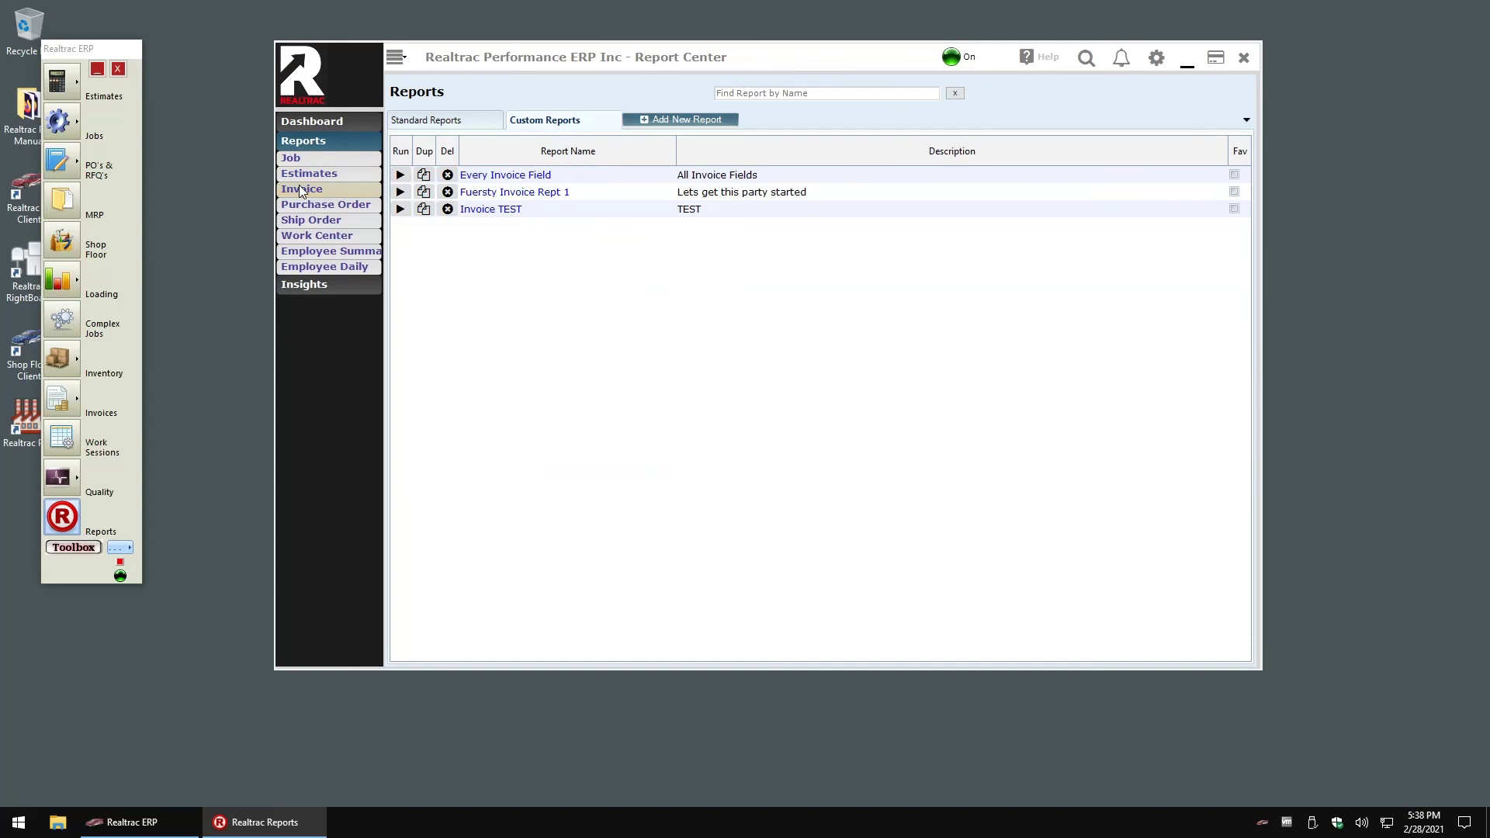
pyautogui.click(513, 178)
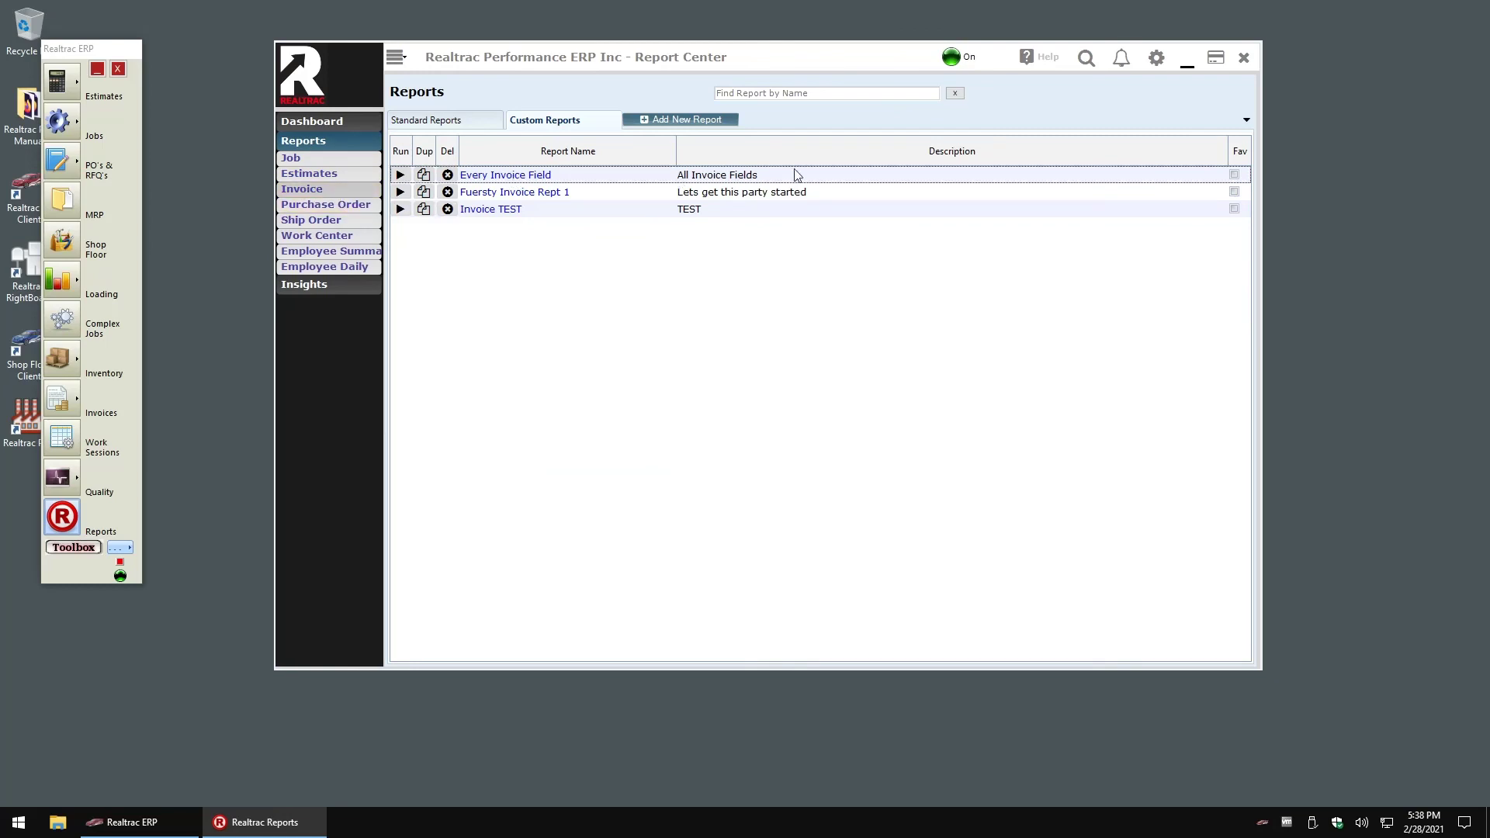
pyautogui.click(1235, 175)
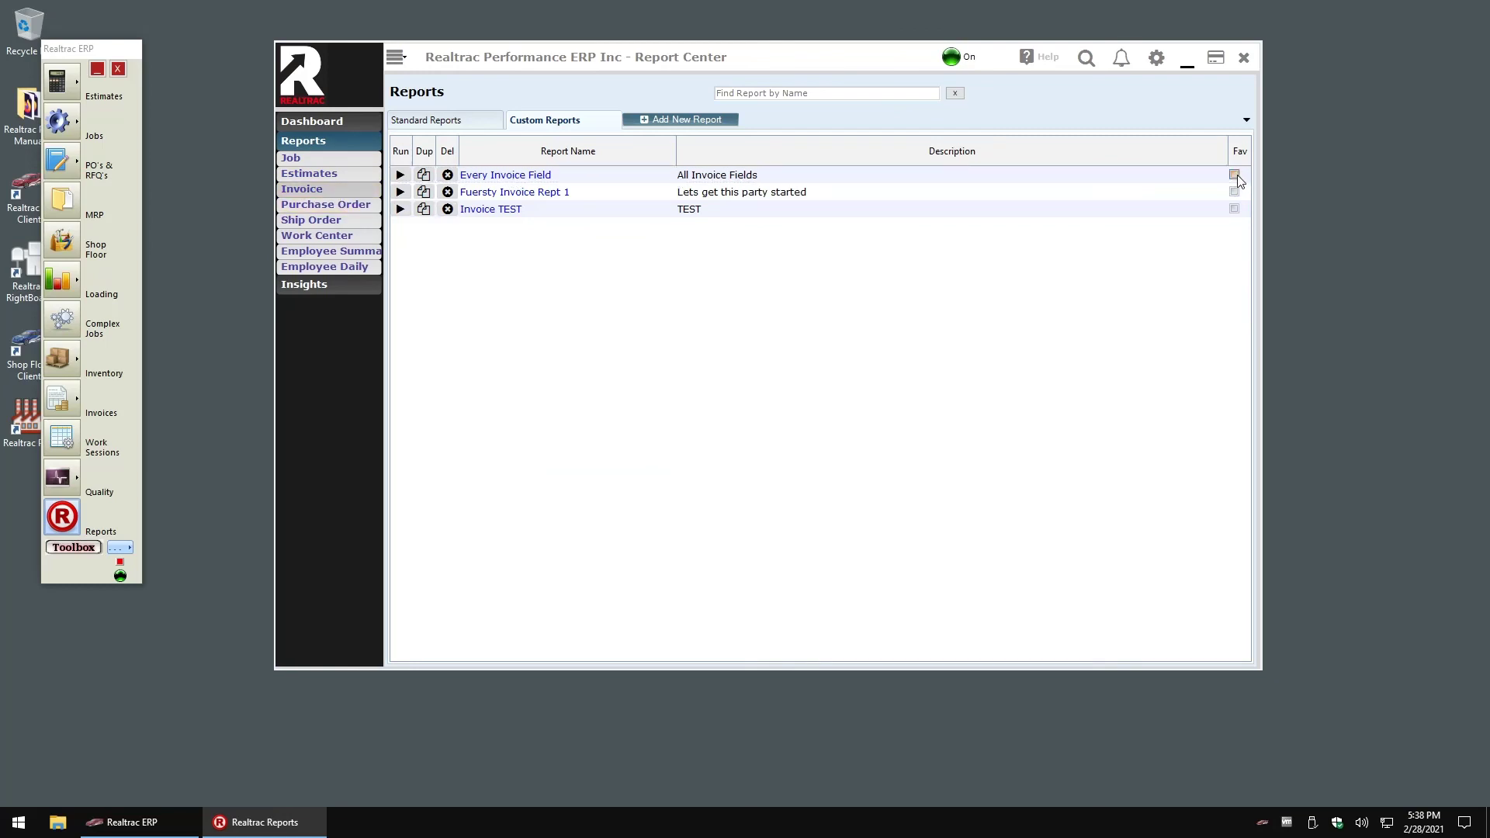
pyautogui.click(305, 124)
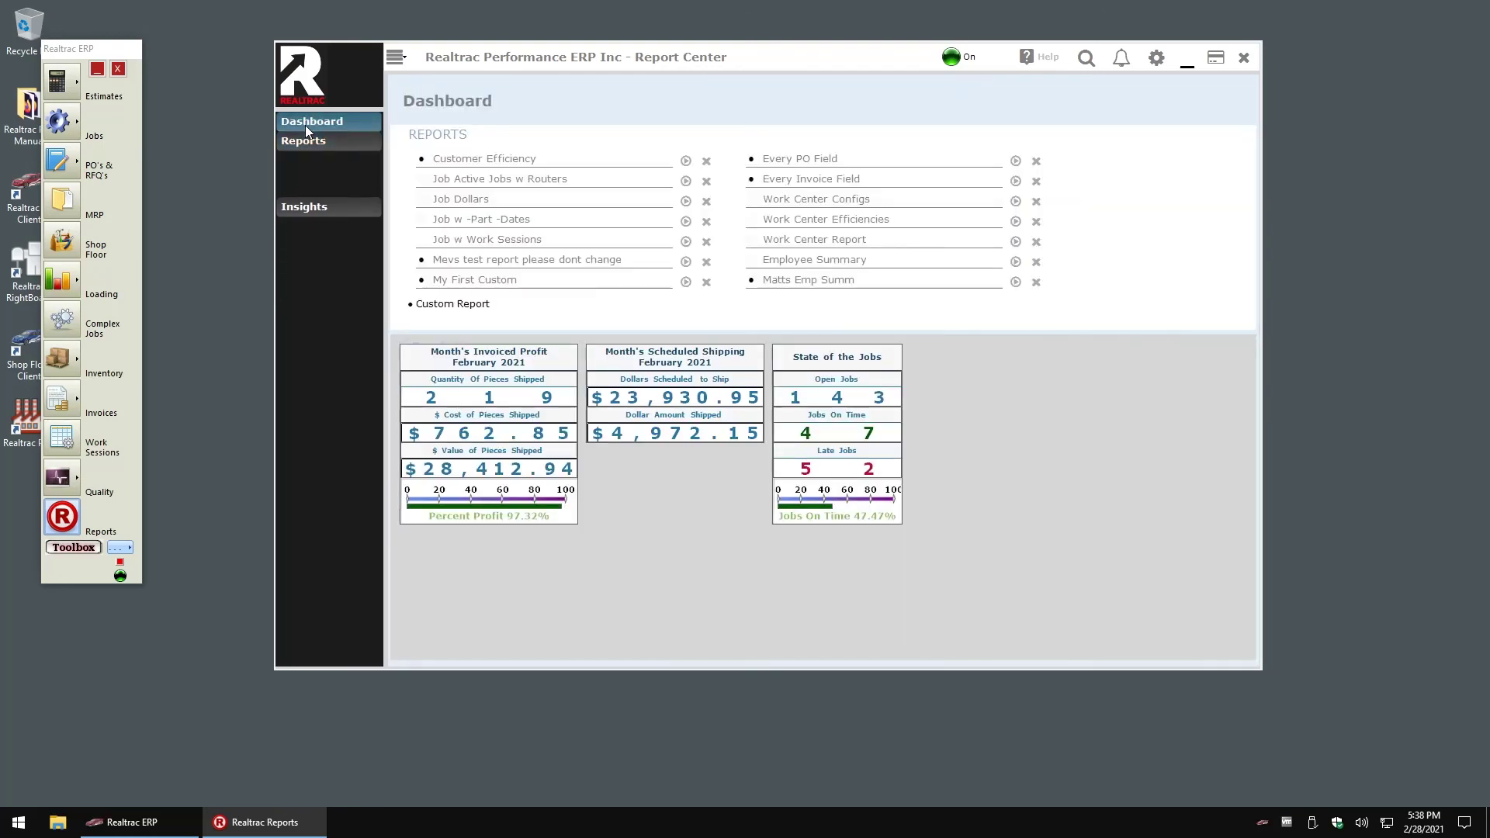
# Step: Run the Every Invoice Field report from 2/1/2021 through 2/28/2021
pyautogui.click(1014, 181)
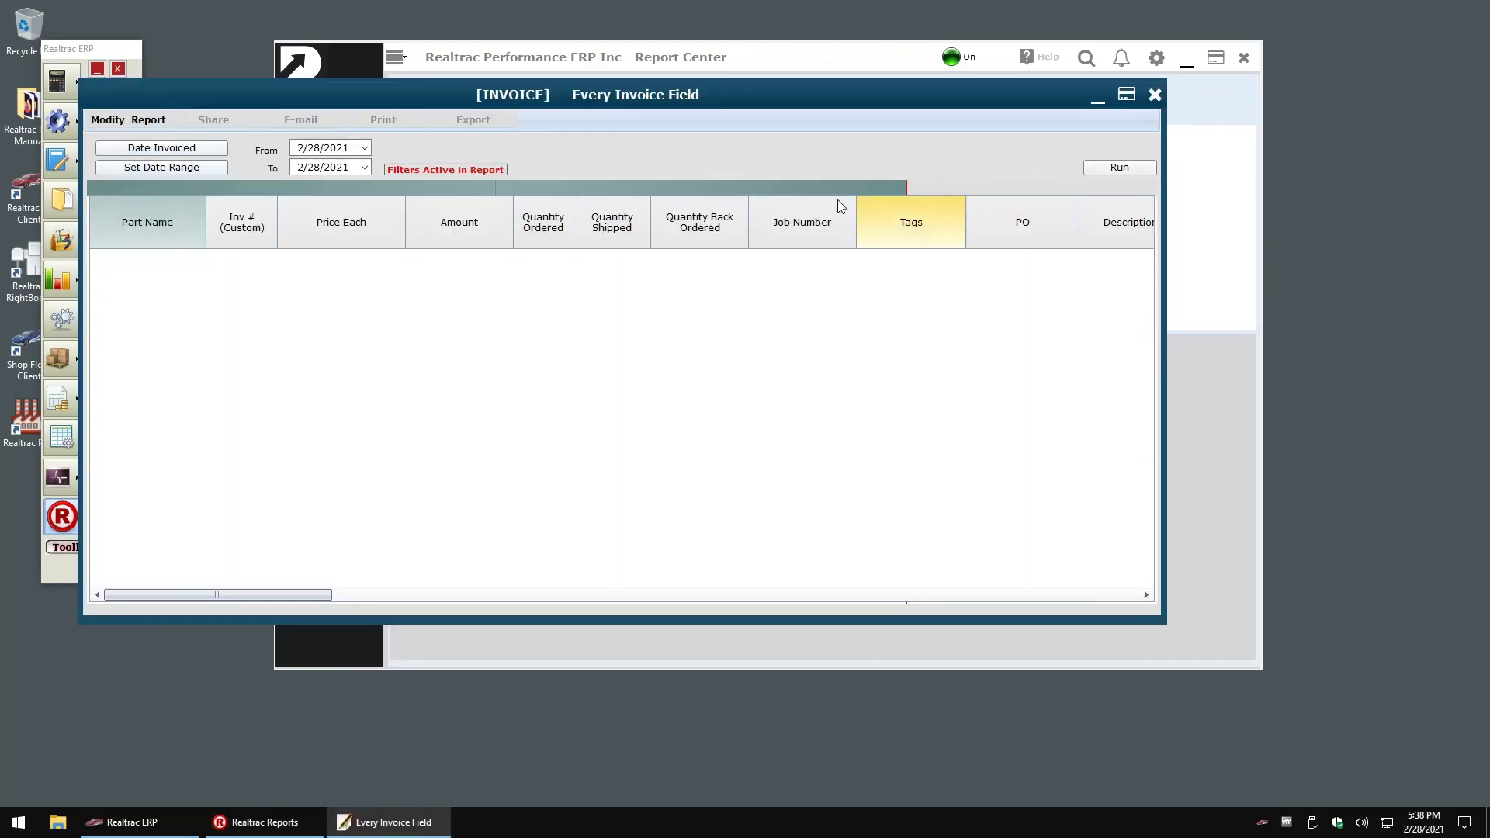
pyautogui.click(364, 147)
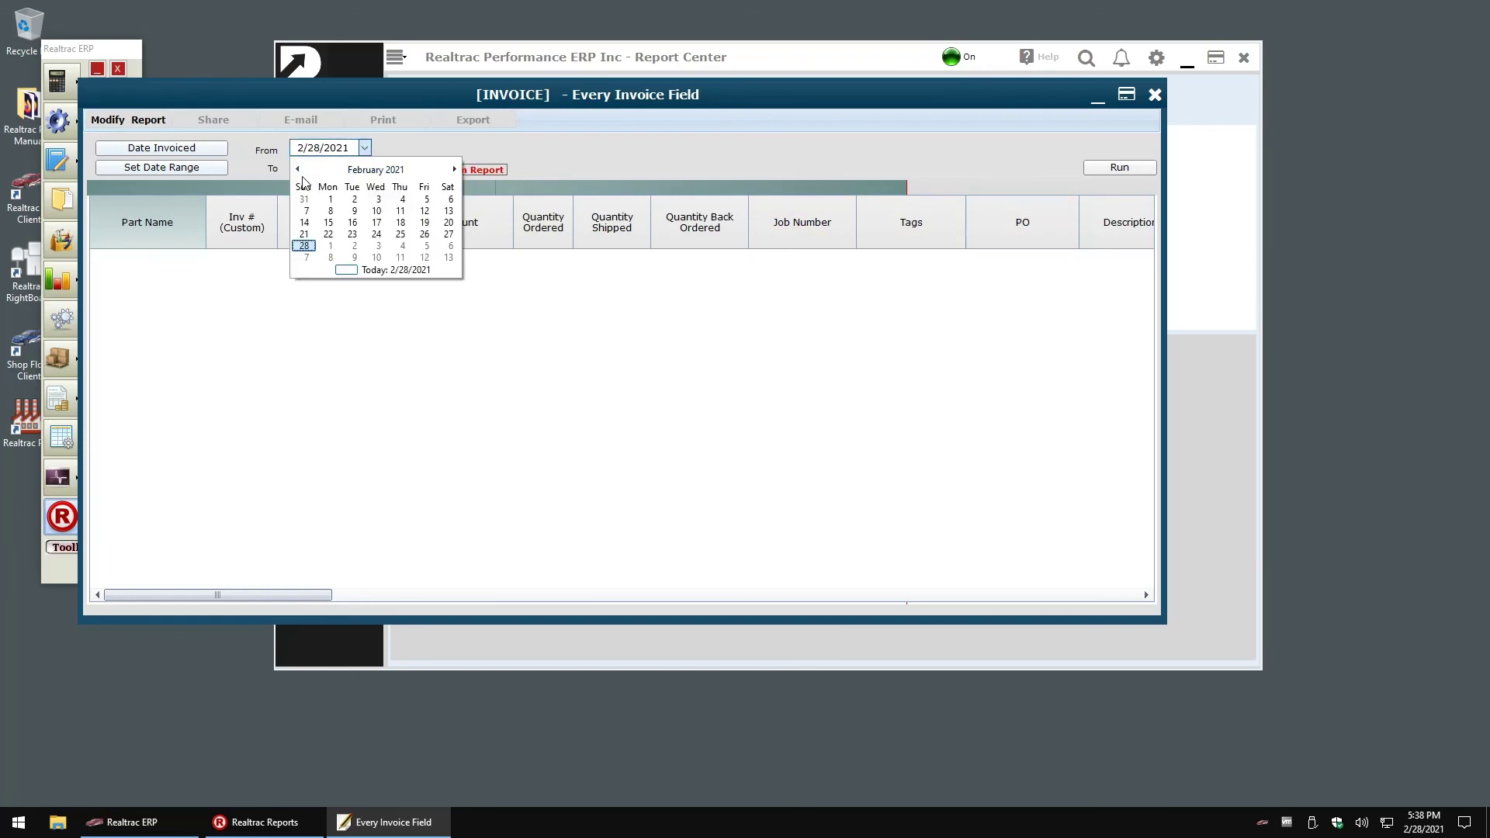
pyautogui.click(329, 199)
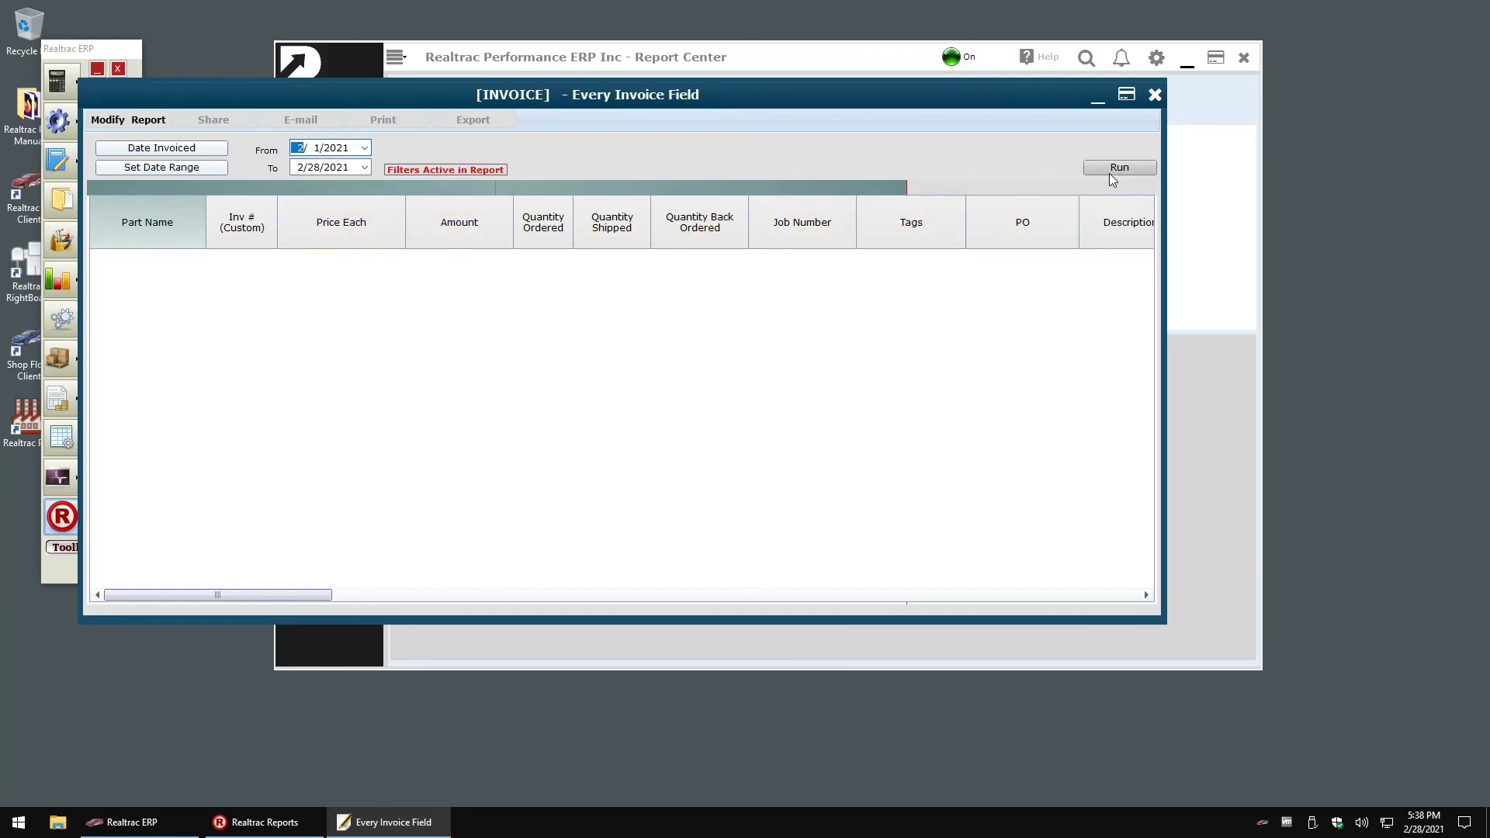
pyautogui.click(1118, 168)
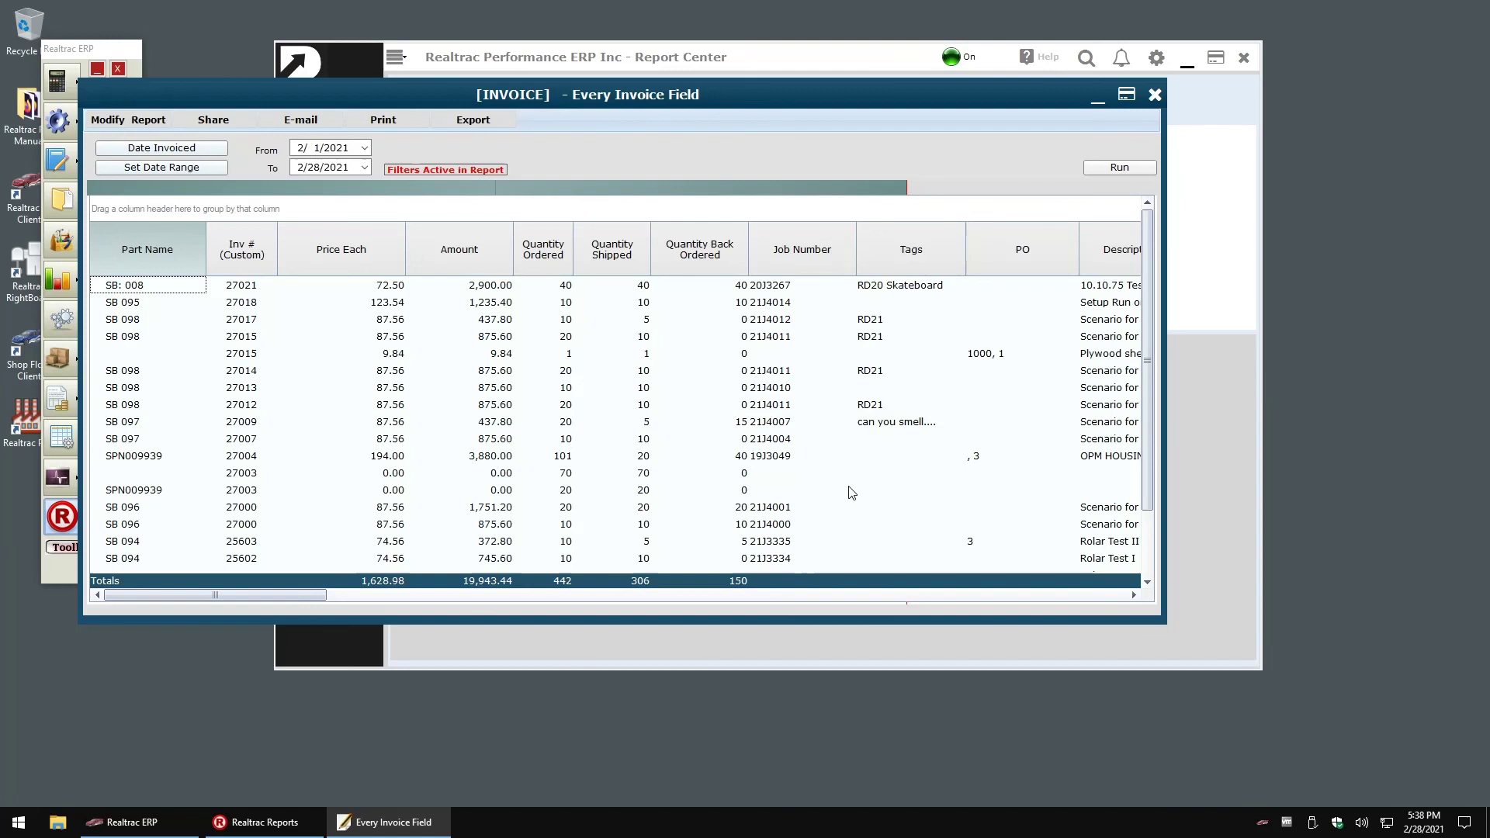
# Step: Widen the report window and sort the invoices by Amount, largest first
pyautogui.moveTo(1166, 514); pyautogui.dragTo(1418, 508)
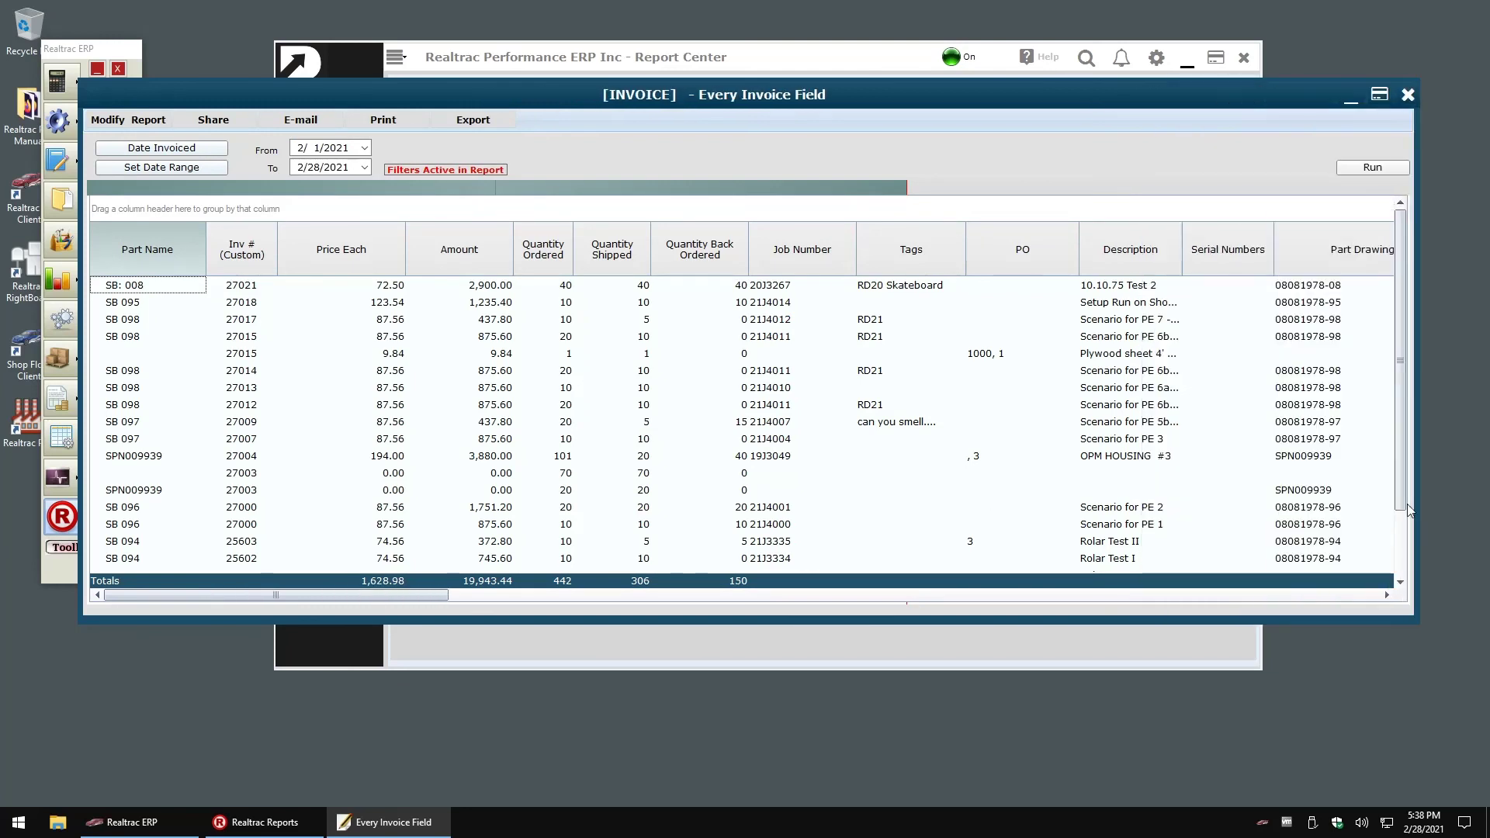
pyautogui.moveTo(142, 242)
pyautogui.mouseDown()
pyautogui.moveTo(144, 211)
pyautogui.moveTo(116, 248)
pyautogui.mouseUp()
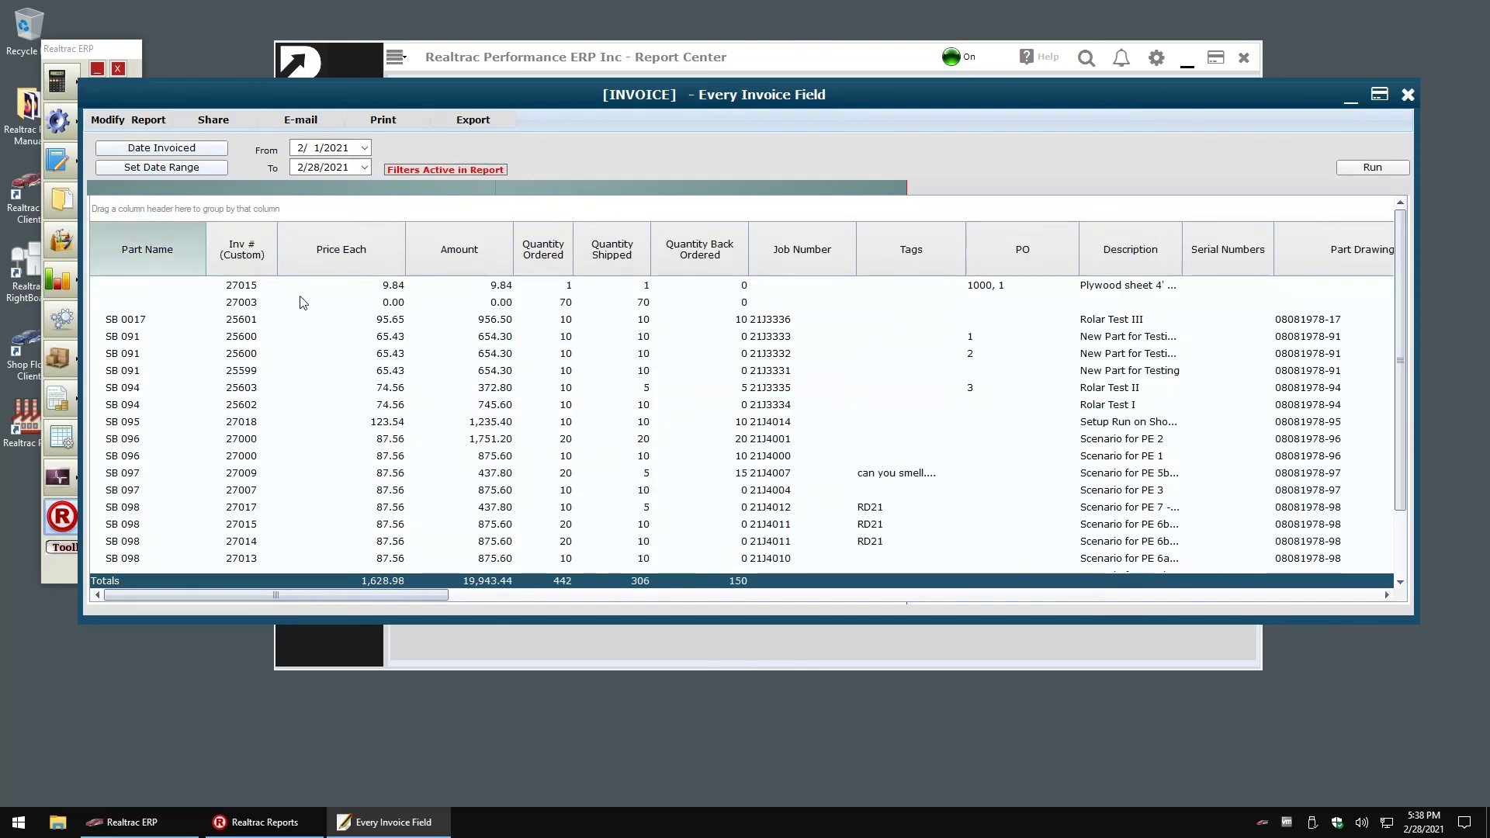
pyautogui.click(479, 268)
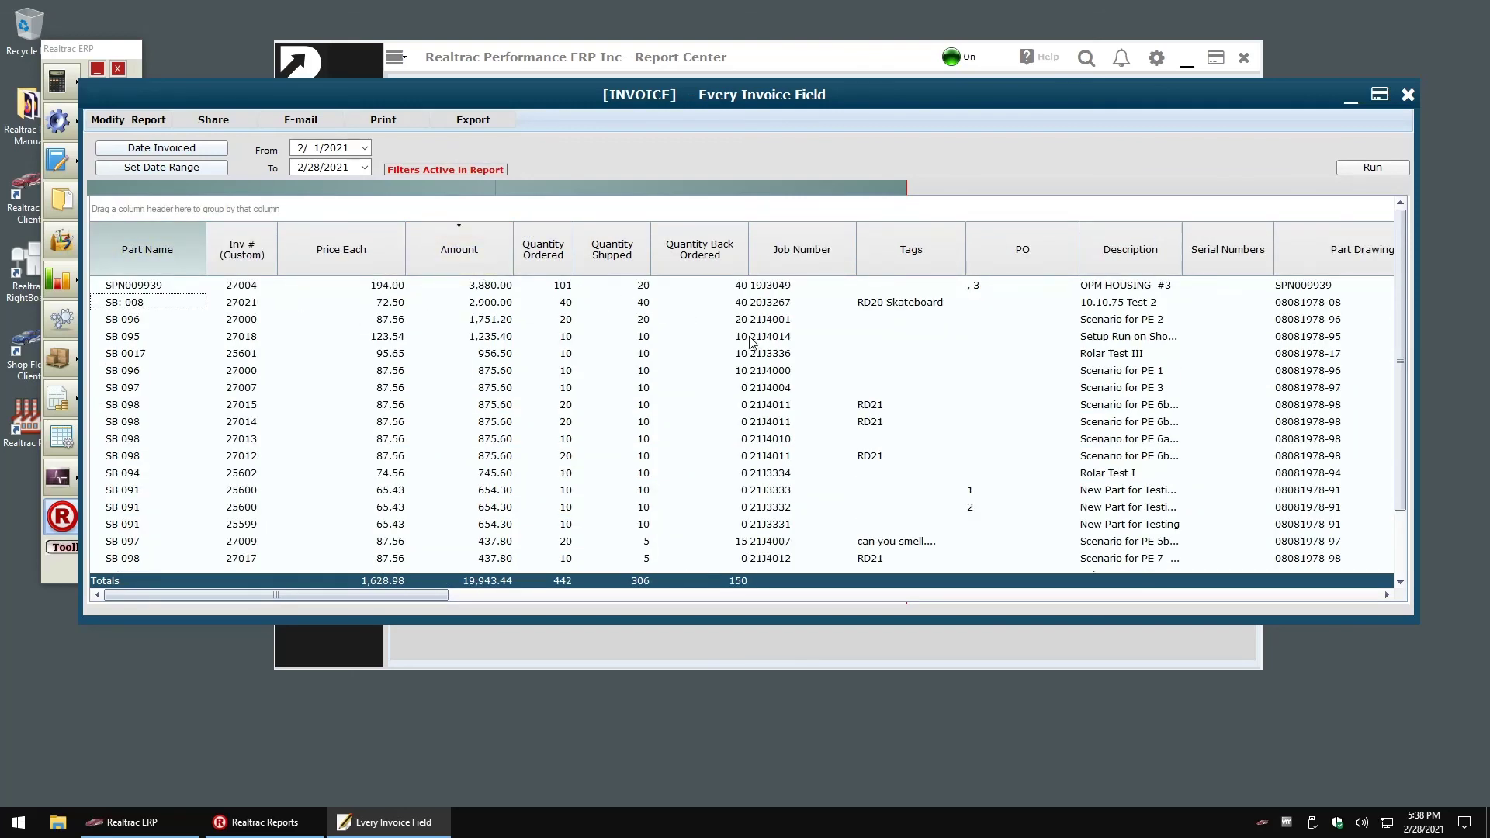